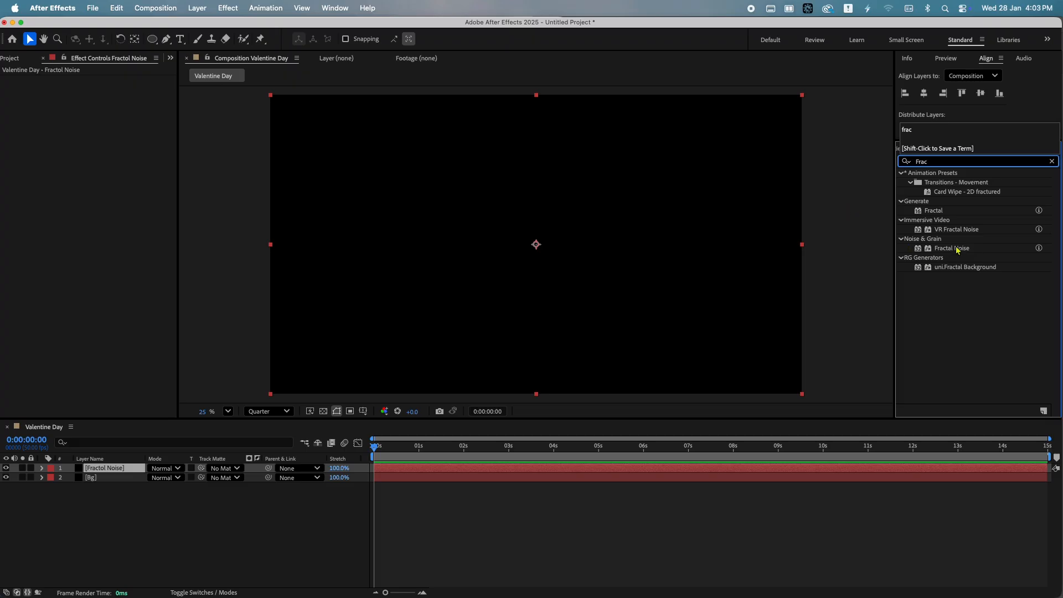
Apply Fractal Noise to the Fractol Noise layer and set its fractal type to Dynamic and noise type to Spline
{"action": "left_click_drag", "start_coordinate": [957, 251], "coordinate": [126, 472]}
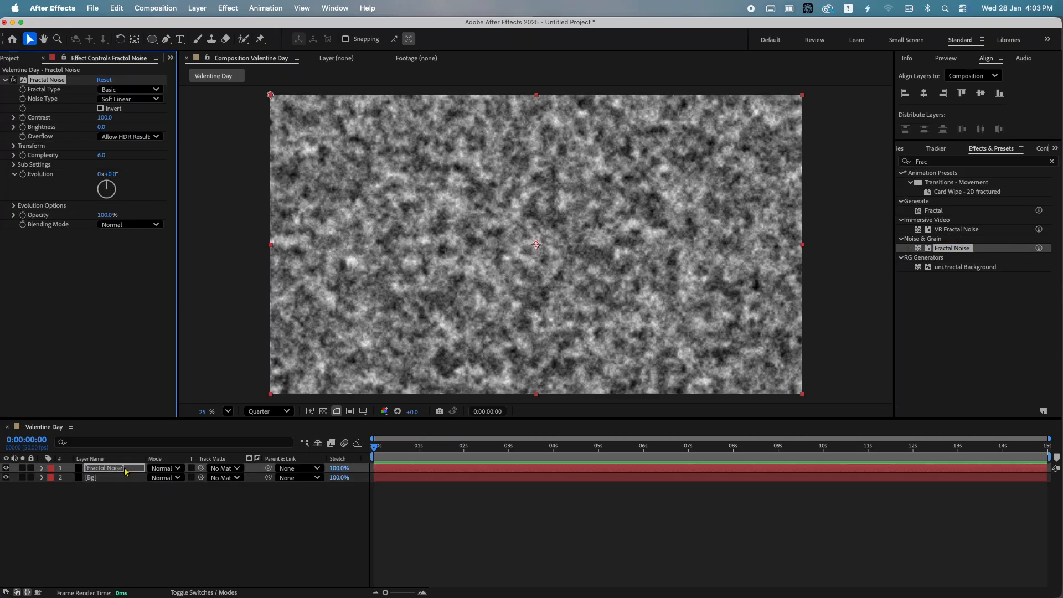
{"action": "left_click", "coordinate": [119, 89]}
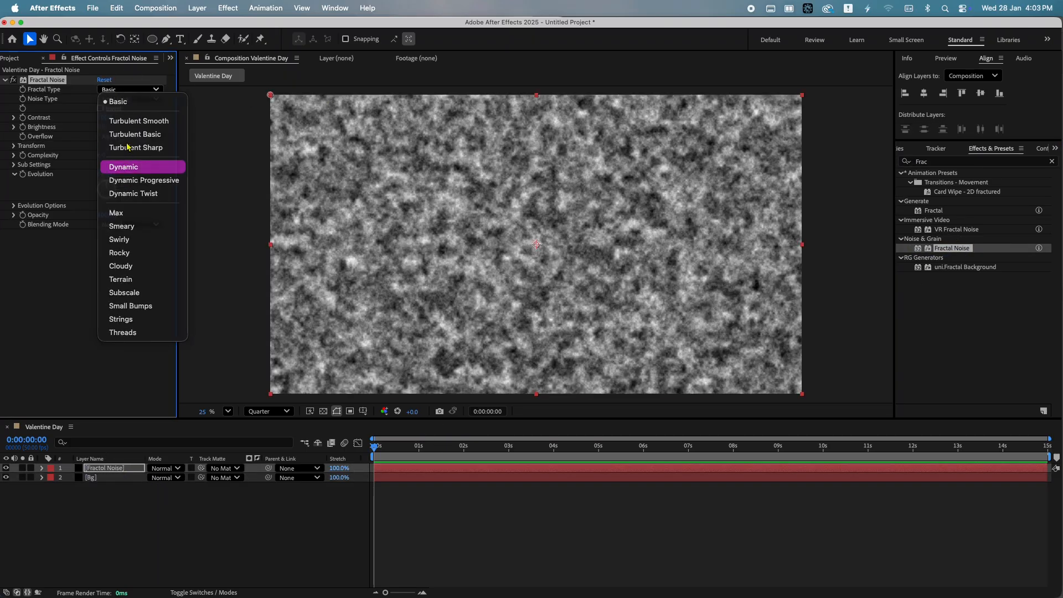
{"action": "left_click", "coordinate": [128, 166]}
{"action": "left_click", "coordinate": [128, 99]}
{"action": "left_click", "coordinate": [127, 152]}
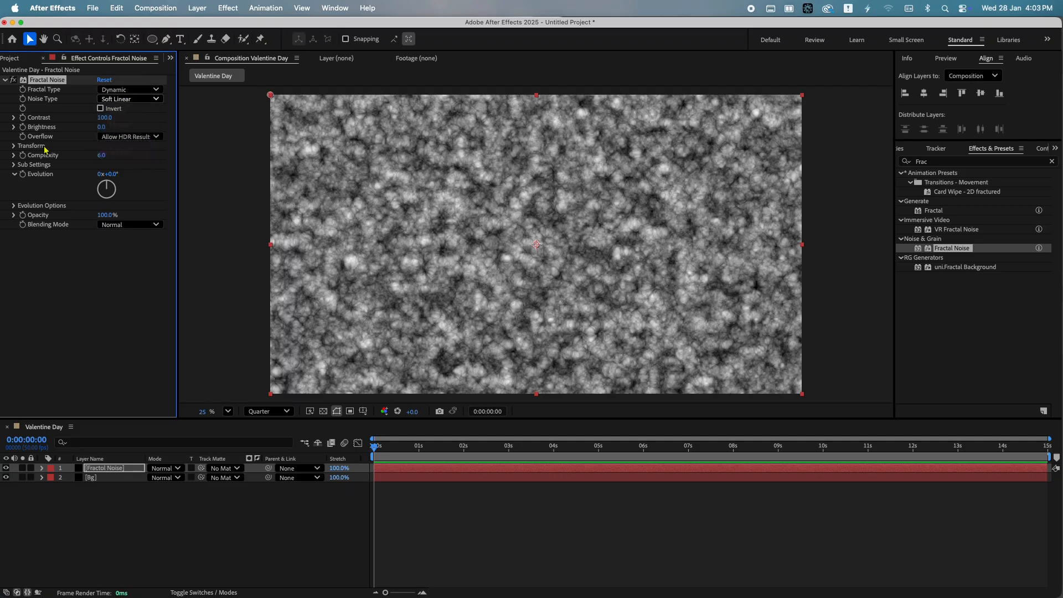
Set the Fractal Noise transform scale to 600
{"action": "left_click", "coordinate": [15, 147]}
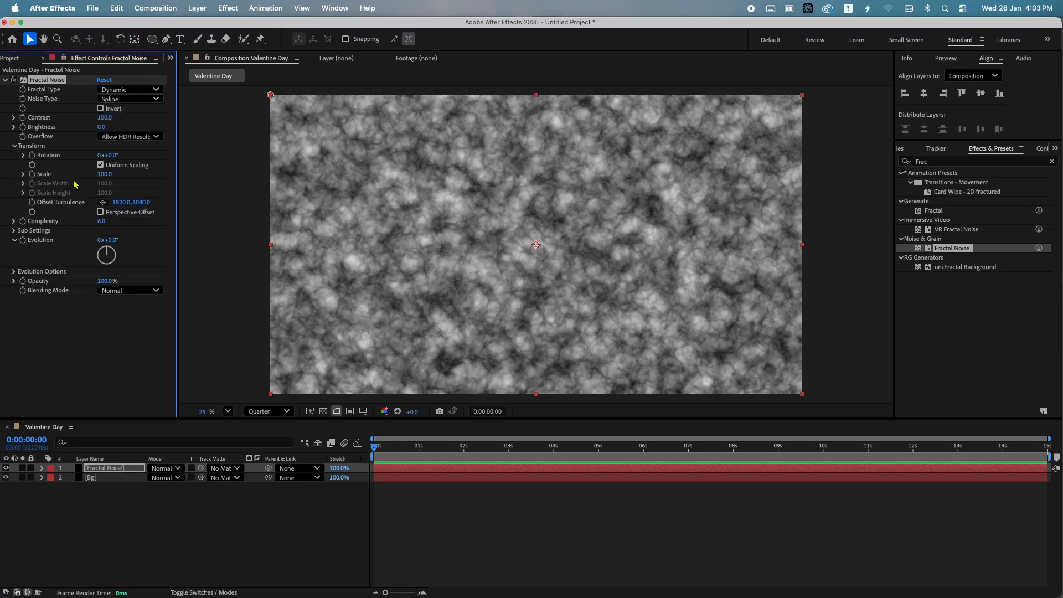
{"action": "left_click", "coordinate": [107, 175]}
{"action": "type", "text": "60"}
{"action": "key", "text": "Return"}
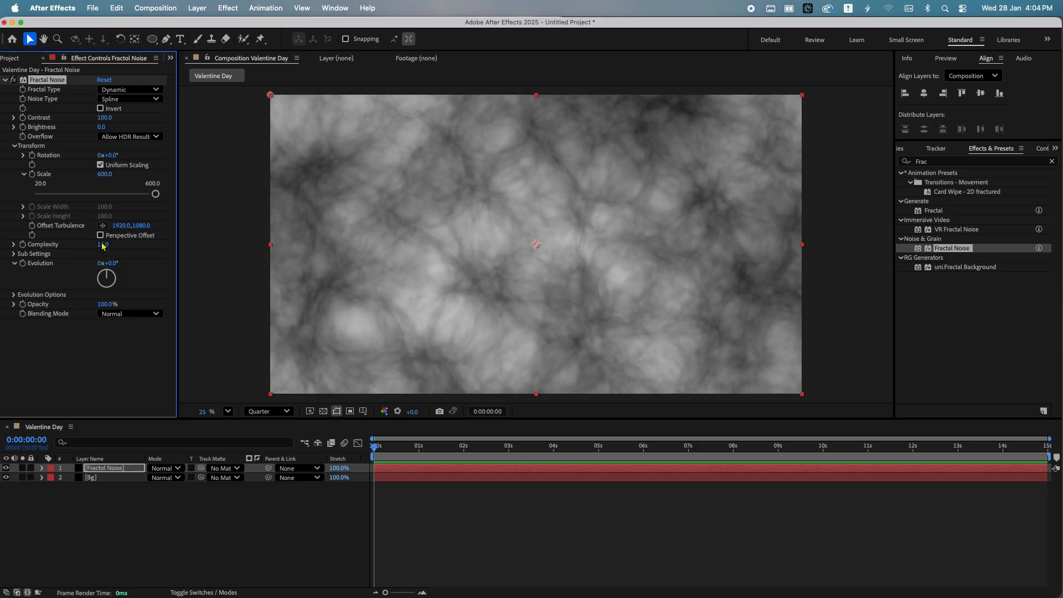
Add the expression time*90 to the Evolution property so the noise animates
{"action": "left_click", "coordinate": [23, 264], "text": "alt"}
{"action": "type", "text": "time"}
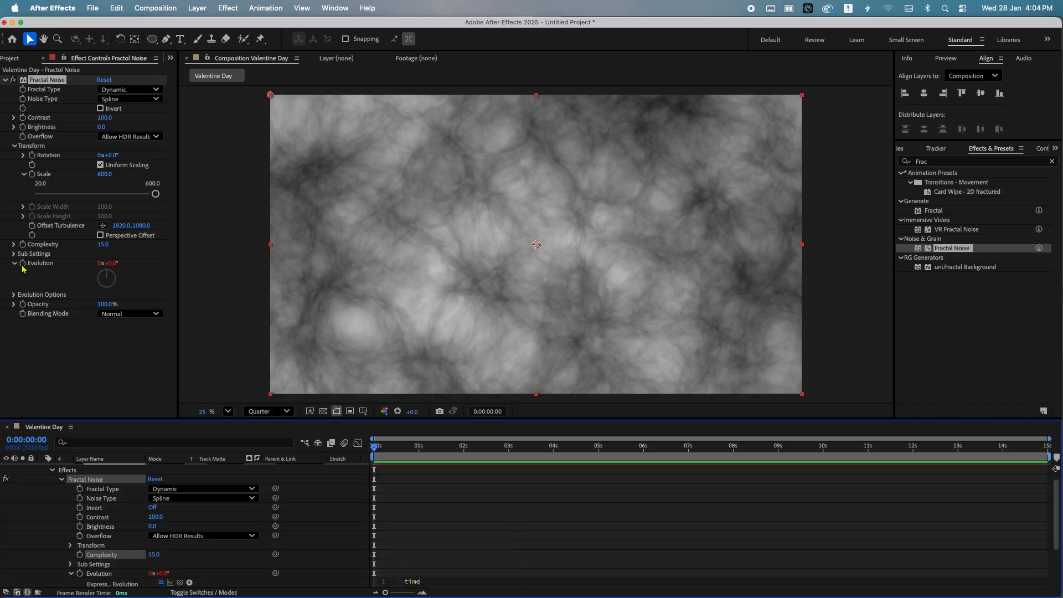
{"action": "type", "text": "*90"}
{"action": "left_click", "coordinate": [20, 270]}
Set the Fractal Noise Sub Scaling to 200
{"action": "left_click", "coordinate": [13, 254]}
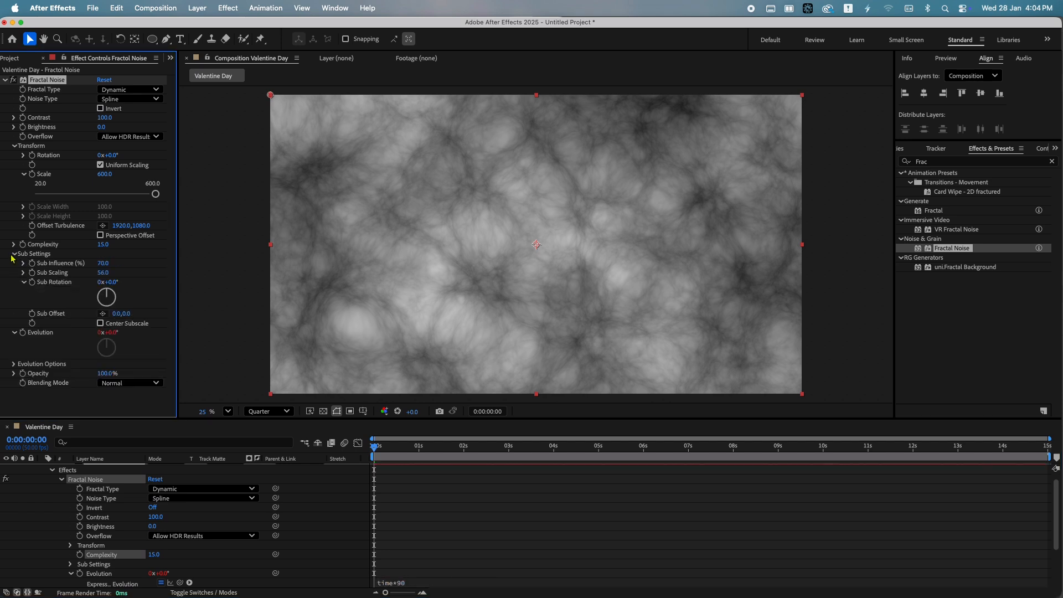
{"action": "left_click", "coordinate": [104, 273]}
{"action": "type", "text": "200"}
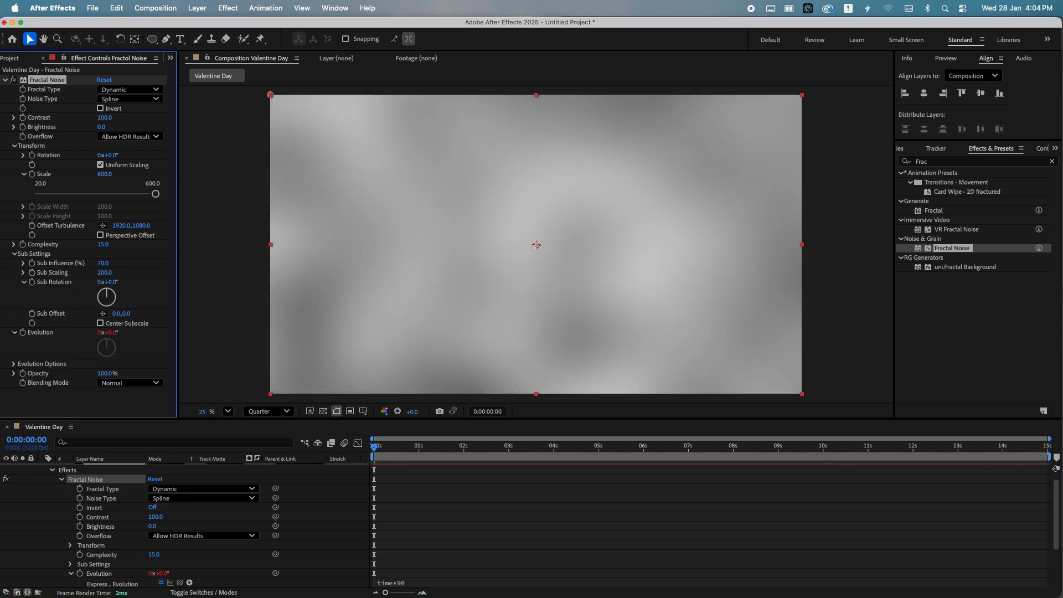
{"action": "key", "text": "space"}
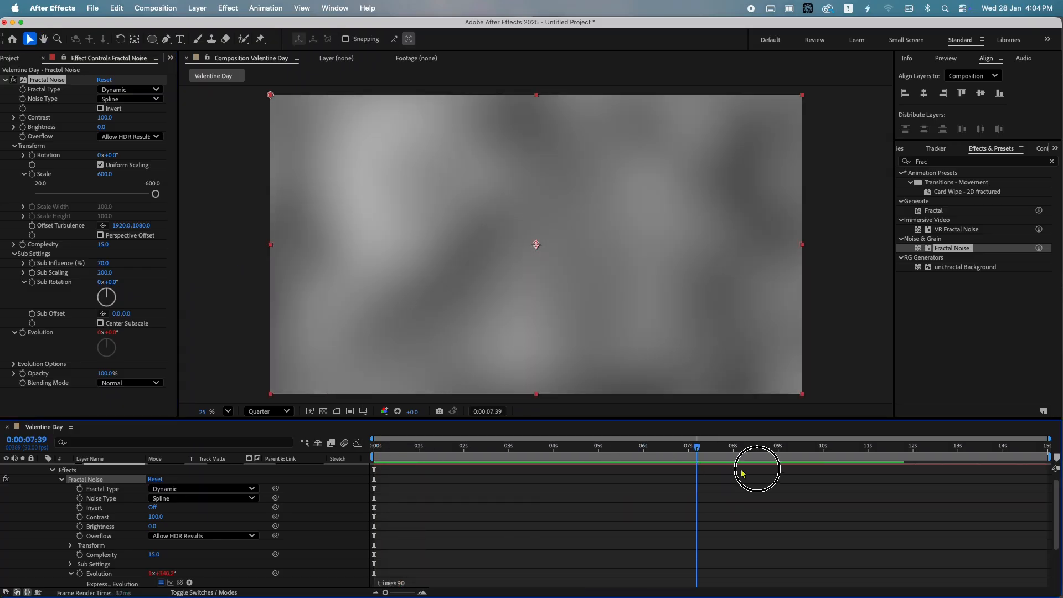
Set the Fractal Noise Sub Rotation to about 120°
{"action": "left_click_drag", "start_coordinate": [743, 474], "coordinate": [871, 551]}
{"action": "left_click_drag", "start_coordinate": [108, 281], "coordinate": [168, 277]}
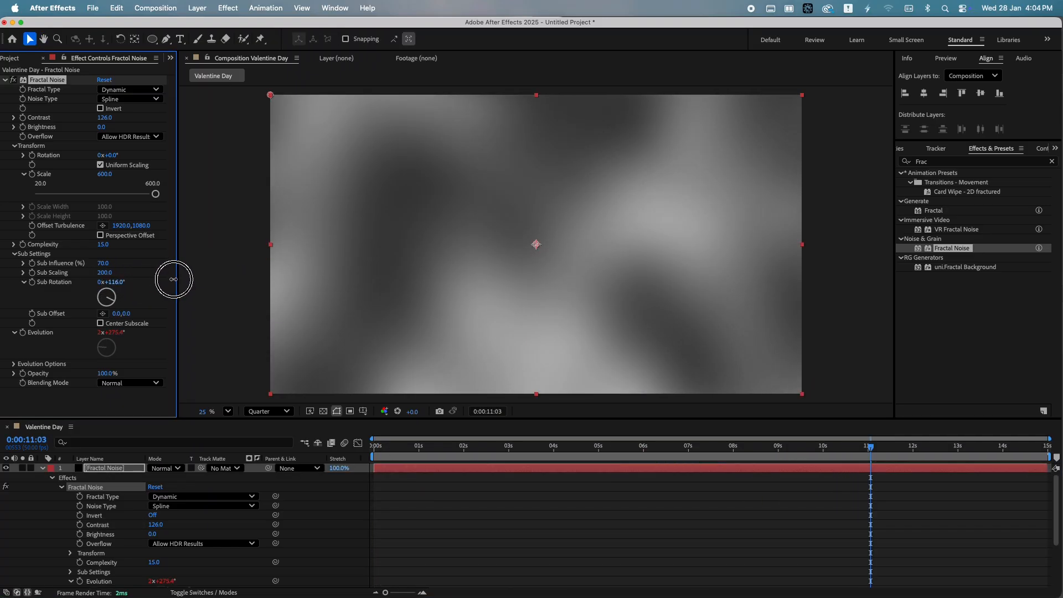
Create a new solid layer named Particals
{"action": "left_click", "coordinate": [15, 254]}
{"action": "left_click", "coordinate": [5, 80]}
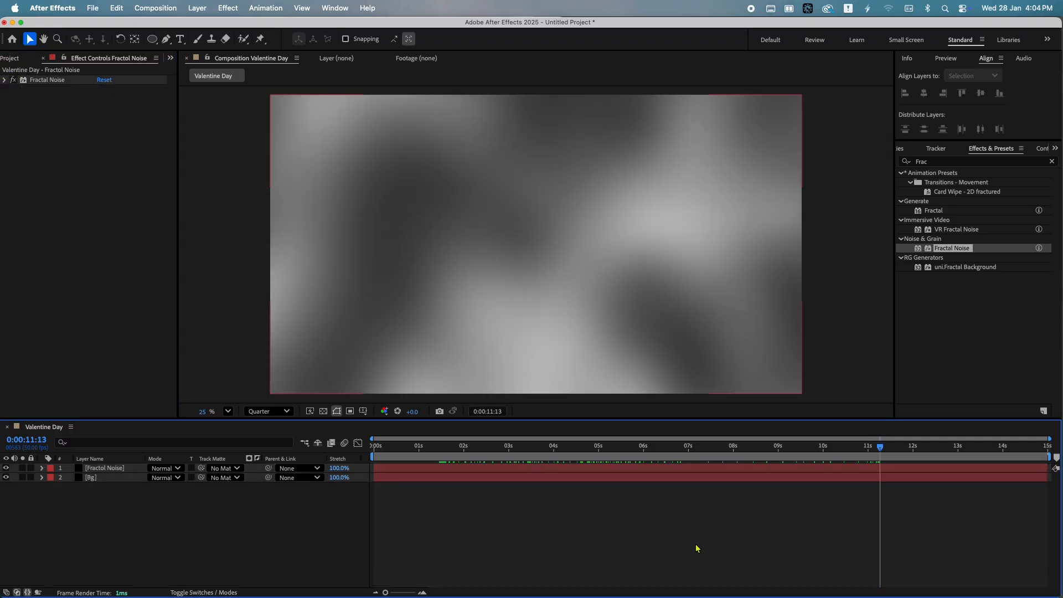
{"action": "key", "text": "super+y"}
{"action": "type", "text": "Particals"}
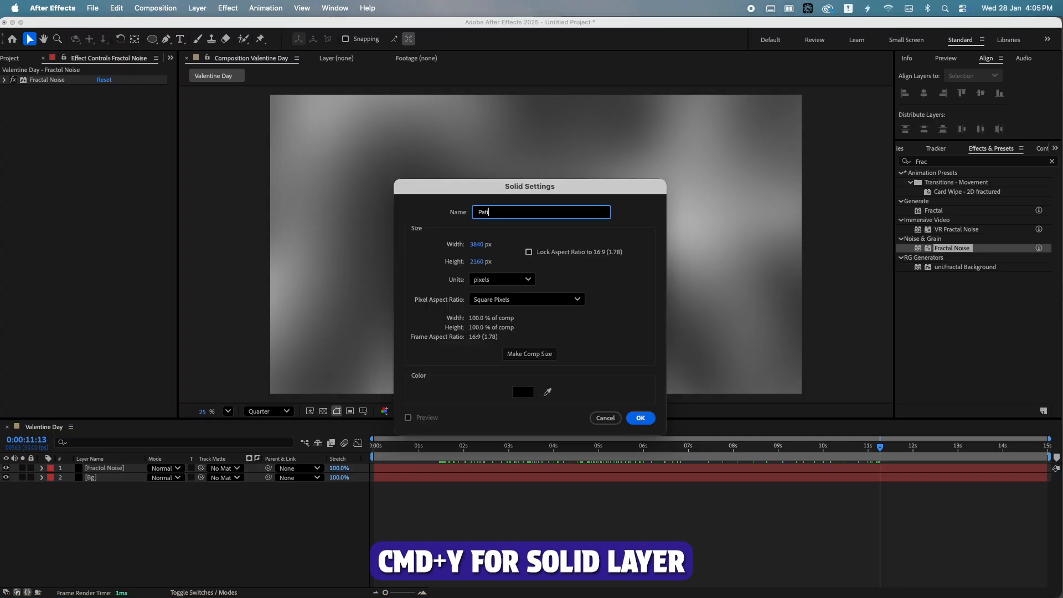
{"action": "key", "text": "Return"}
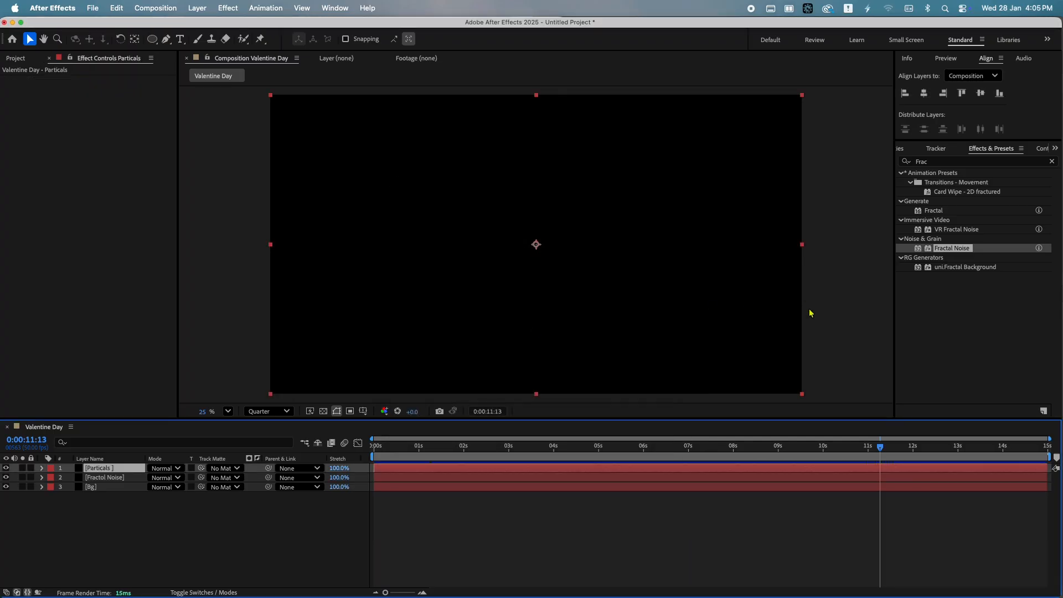
Search the effects for "parti" and apply CC Particle World to the Particals layer
{"action": "left_click_drag", "start_coordinate": [949, 162], "coordinate": [823, 165]}
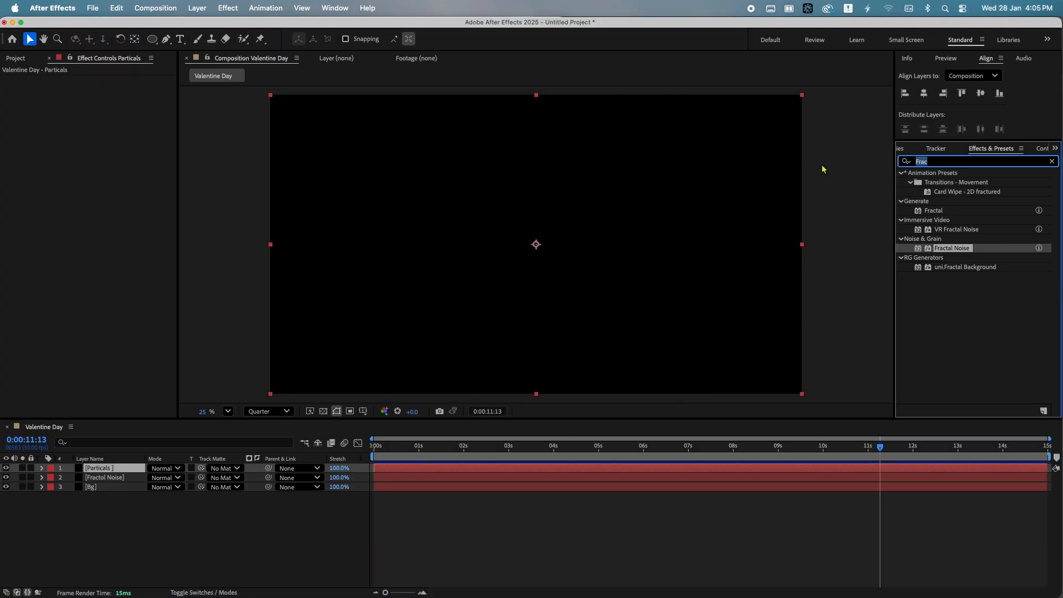
{"action": "type", "text": "parti"}
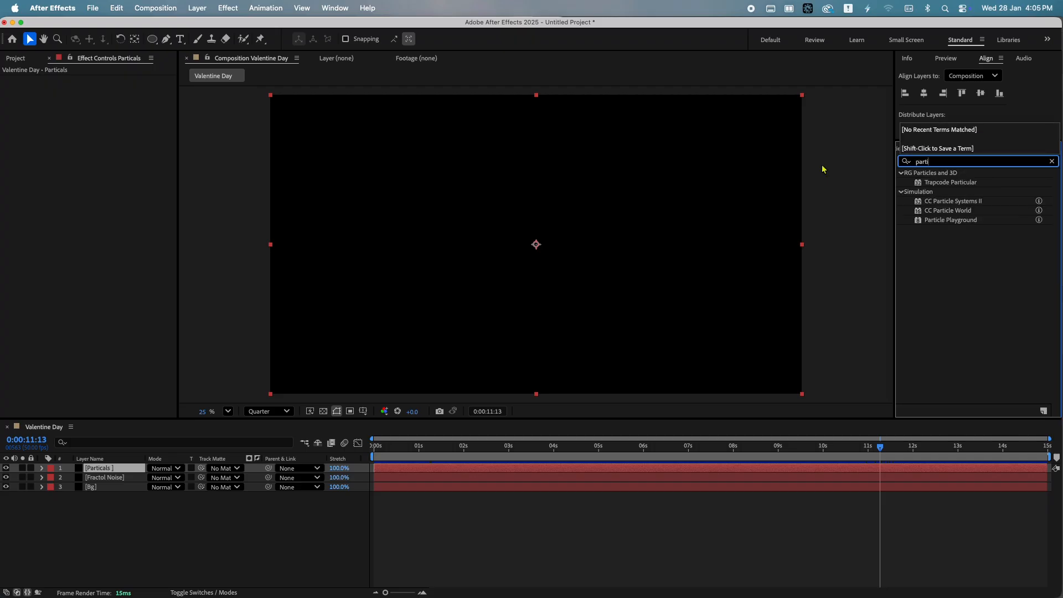
{"action": "left_click_drag", "start_coordinate": [945, 215], "coordinate": [123, 472]}
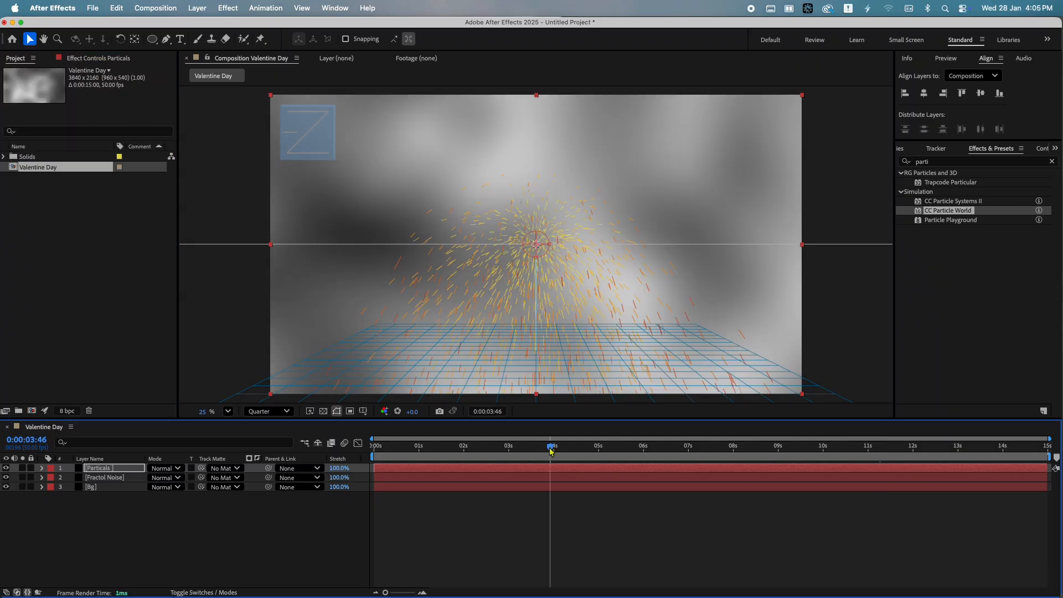
Import the heart_.png image from the file browser into the composition as a new layer
{"action": "key", "text": "super+Tab"}
{"action": "key", "text": "super+Tab"}
{"action": "key", "text": "super+Tab"}
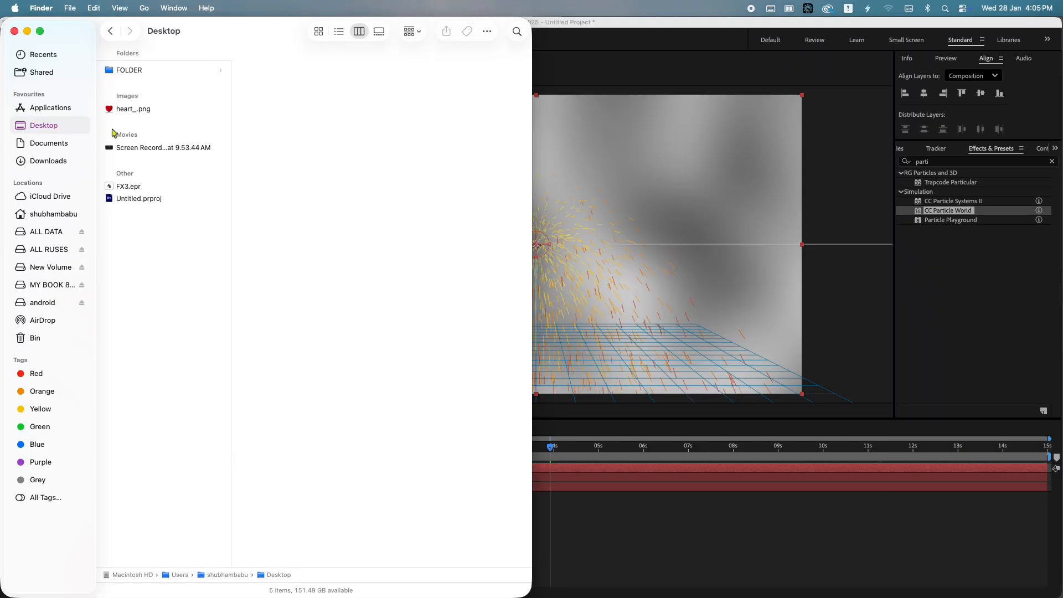
{"action": "mouse_move", "coordinate": [145, 110]}
{"action": "left_mouse_down"}
{"action": "mouse_move", "coordinate": [171, 118]}
{"action": "mouse_move", "coordinate": [162, 122]}
{"action": "left_mouse_up"}
{"action": "key", "text": "super+Tab"}
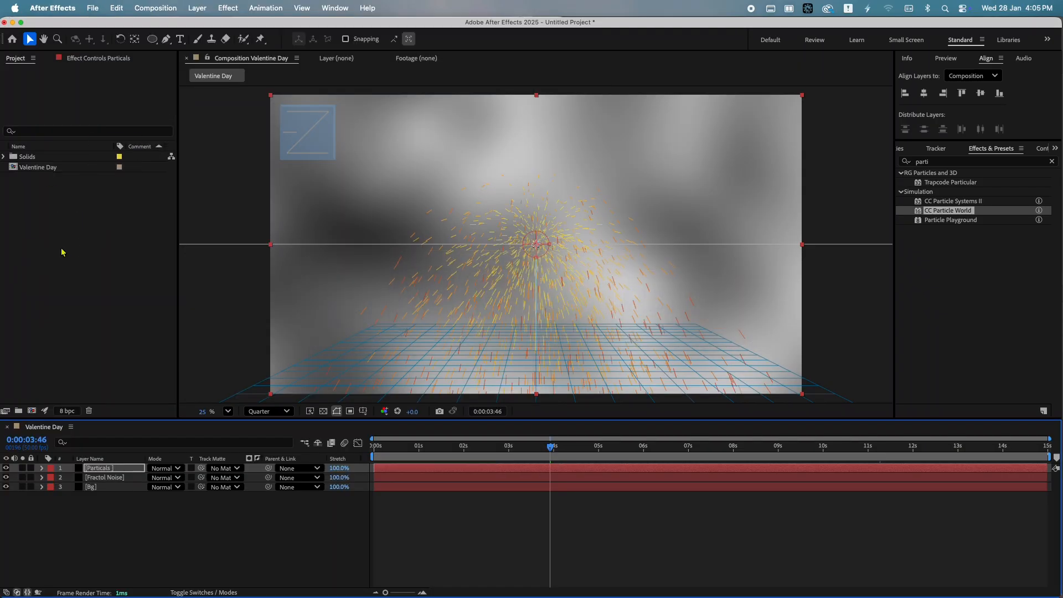
{"action": "left_click_drag", "start_coordinate": [46, 156], "coordinate": [105, 524]}
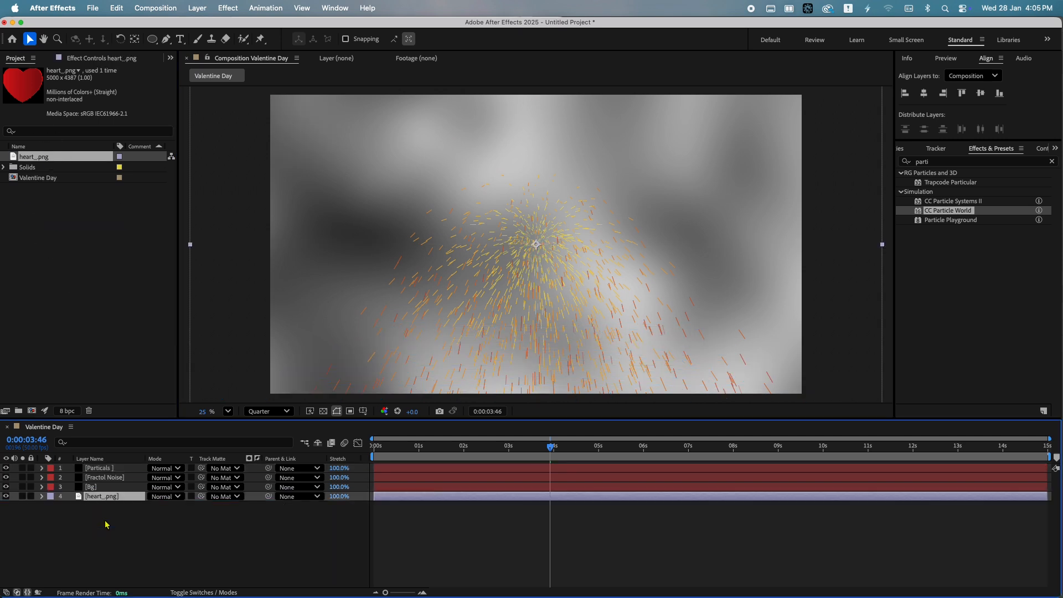
Set the Particals layer's CC Particle World particle type to Textured Square
{"action": "left_click", "coordinate": [113, 469]}
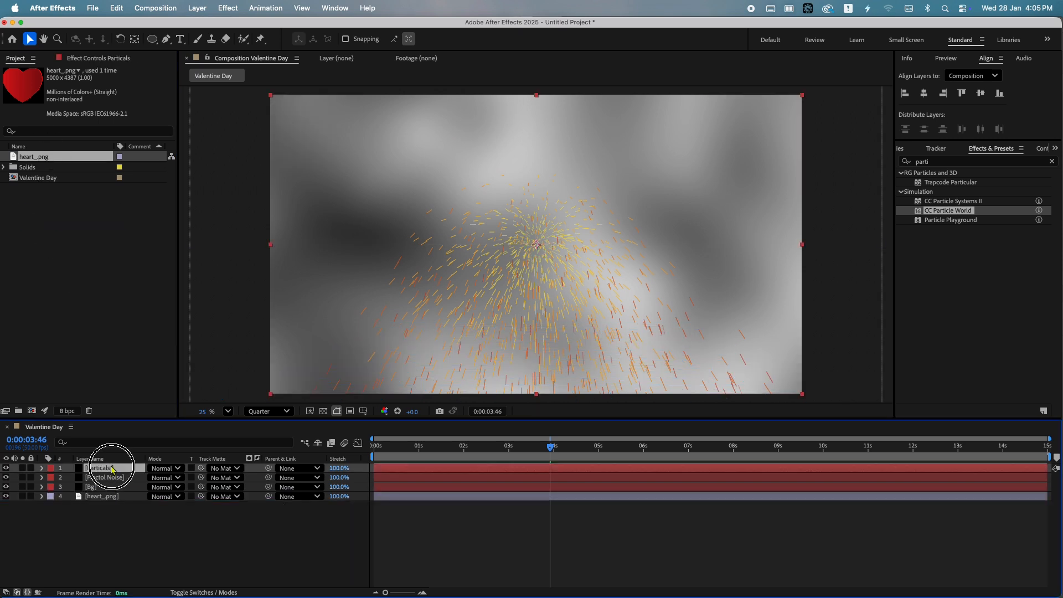
{"action": "left_click", "coordinate": [98, 58]}
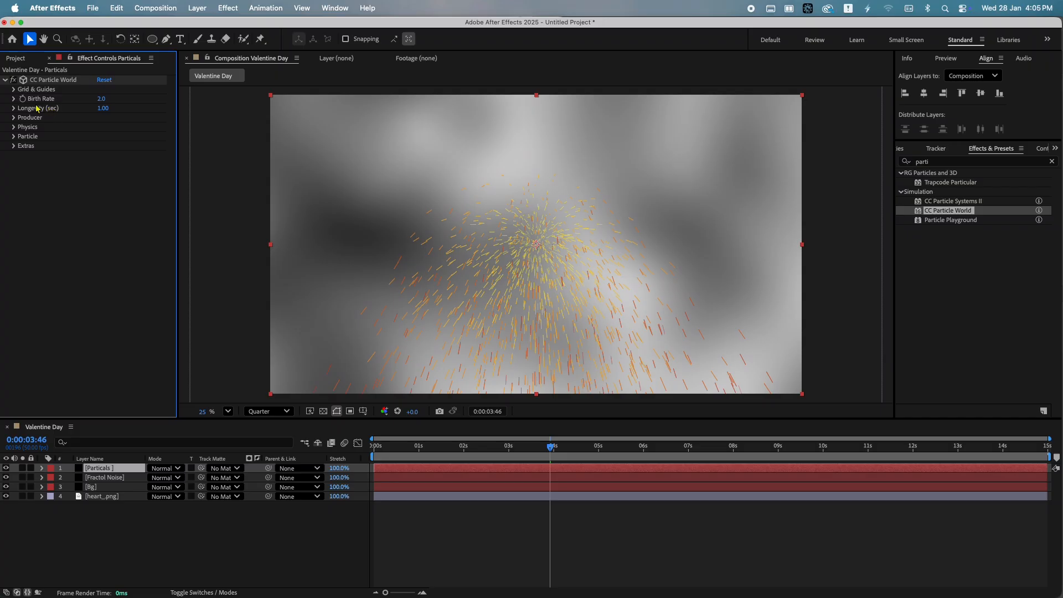
{"action": "left_click", "coordinate": [13, 136]}
{"action": "left_click", "coordinate": [143, 146]}
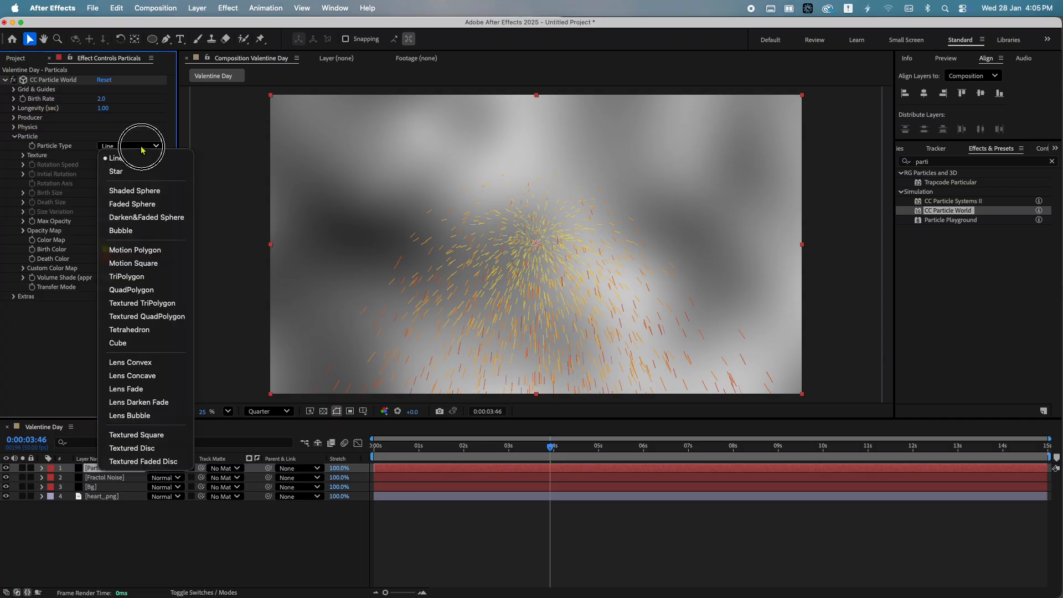
{"action": "left_click", "coordinate": [136, 436]}
Set the particle texture layer to the heart_.png layer
{"action": "left_click", "coordinate": [23, 156]}
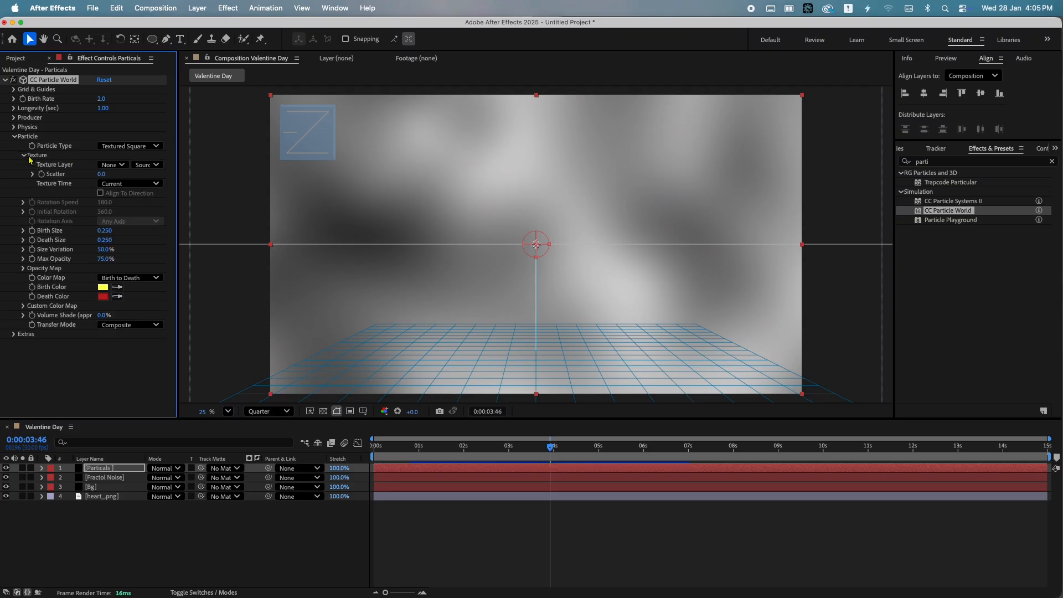
{"action": "left_click", "coordinate": [120, 166]}
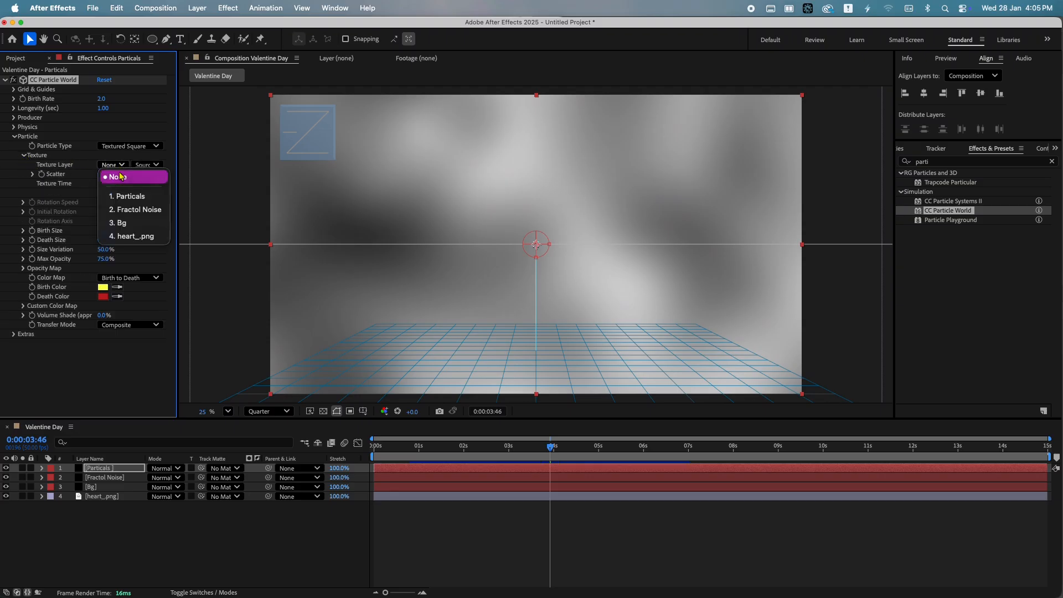
{"action": "left_click", "coordinate": [132, 236]}
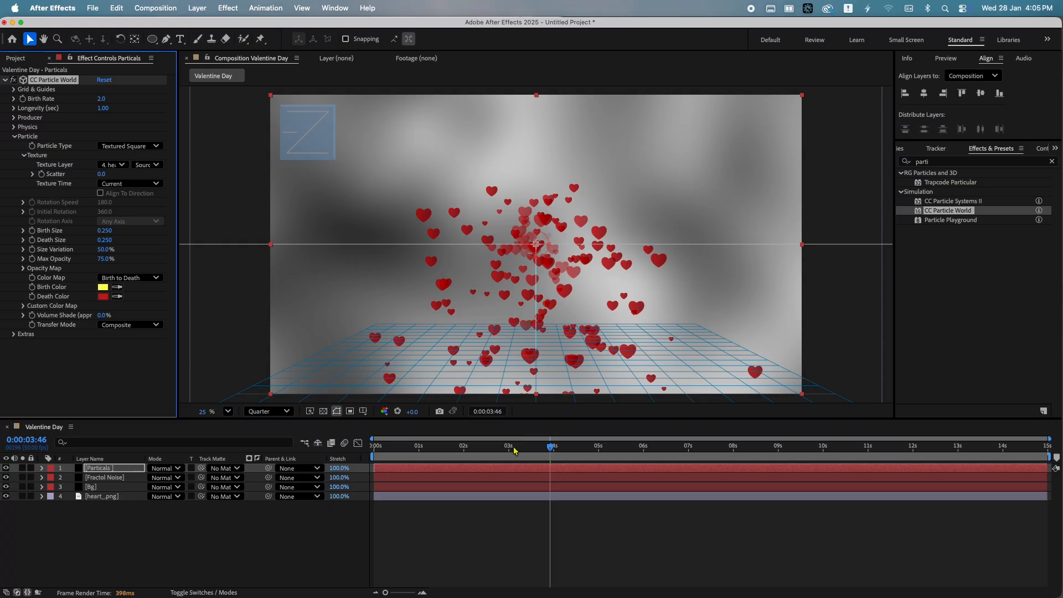
Set the particle Birth Size to 0, Death Size to 0.45 and Size Variation to 100%
{"action": "left_click_drag", "start_coordinate": [514, 449], "coordinate": [537, 447]}
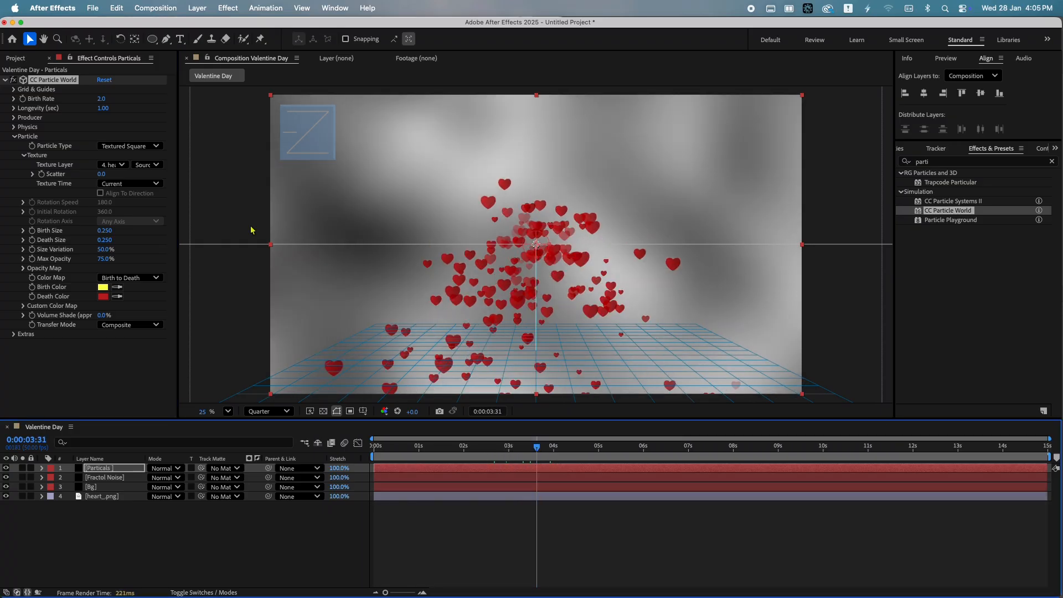
{"action": "left_click", "coordinate": [105, 231]}
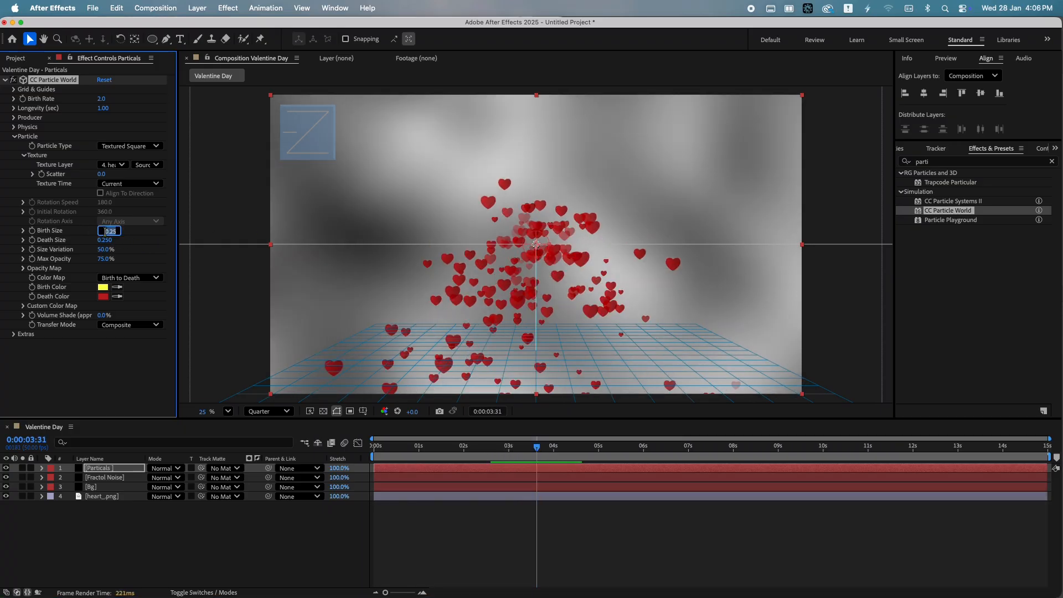
{"action": "type", "text": "0"}
{"action": "key", "text": "Tab"}
{"action": "type", "text": "."}
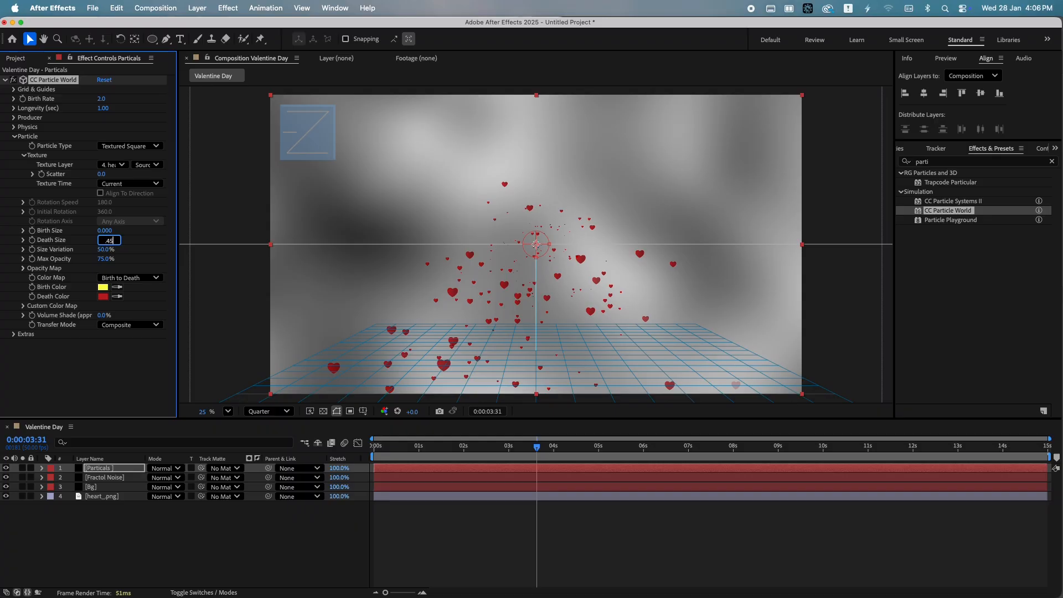
{"action": "key", "text": "Tab"}
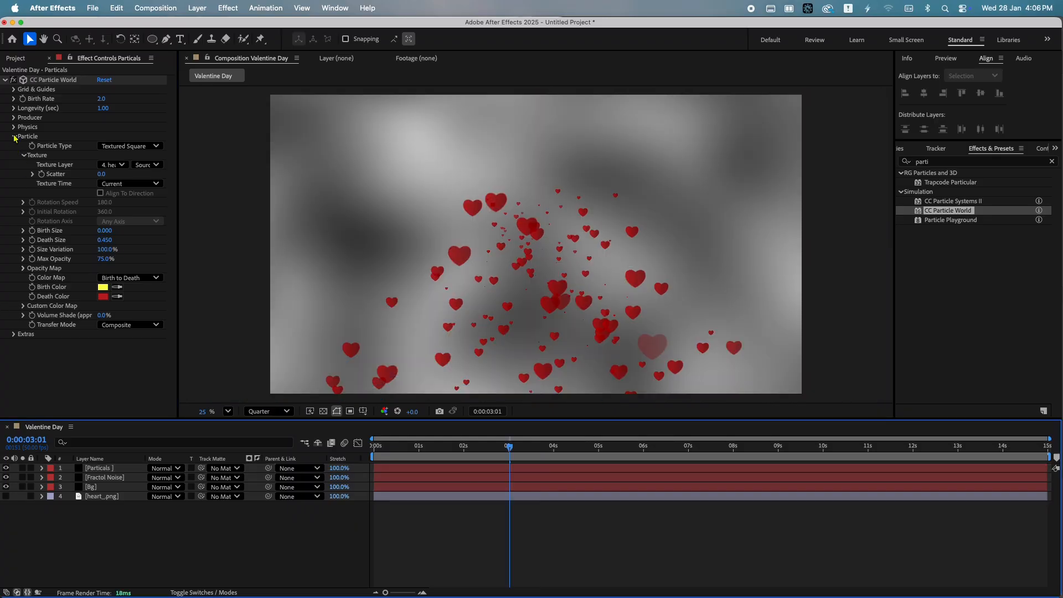
Set the particle physics Gravity to 0
{"action": "left_click", "coordinate": [14, 136]}
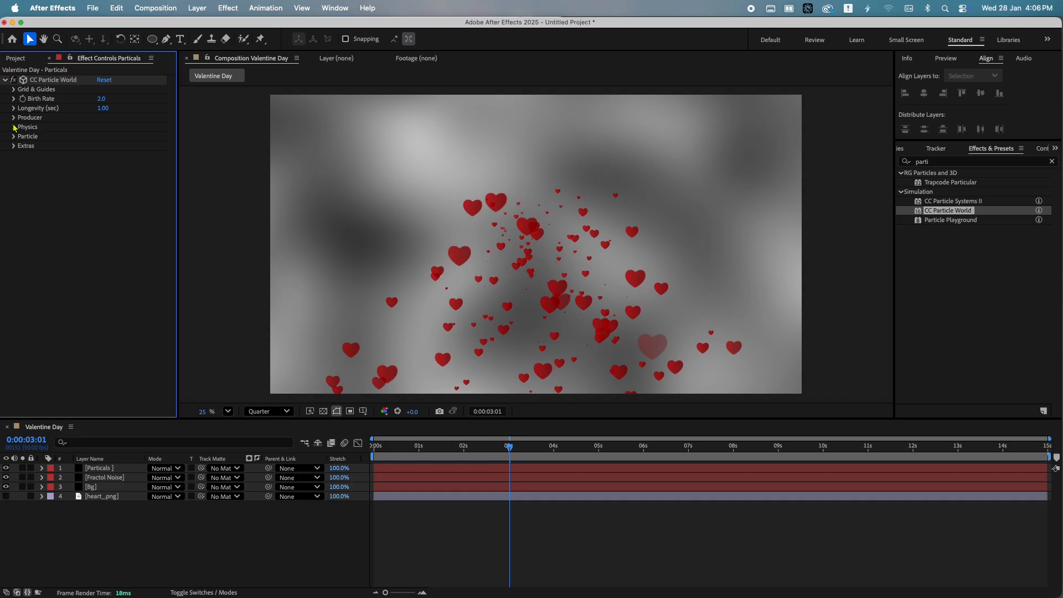
{"action": "left_click", "coordinate": [14, 128]}
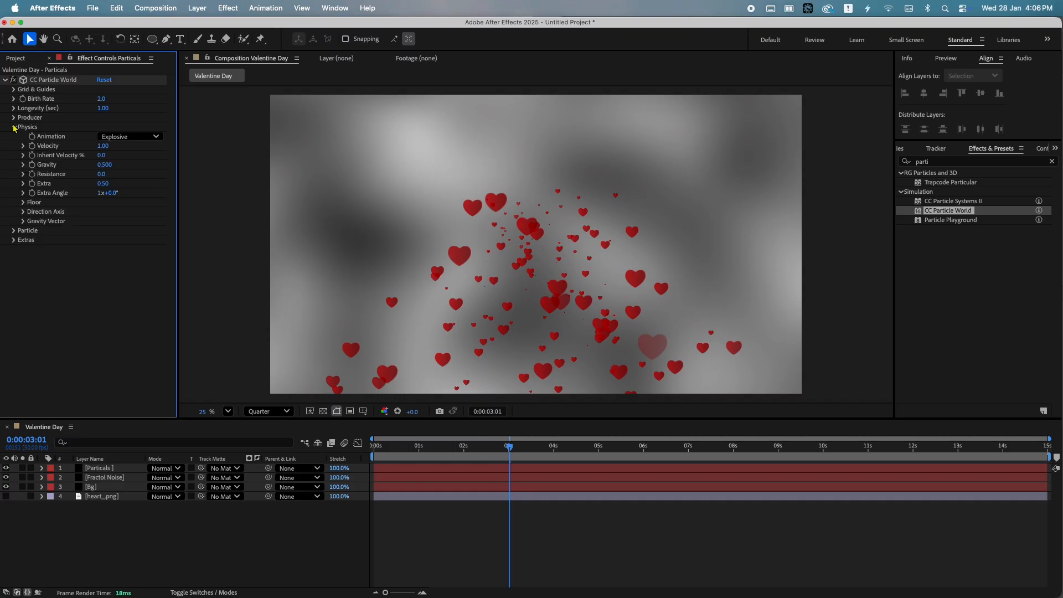
{"action": "left_click", "coordinate": [107, 165]}
{"action": "type", "text": "0"}
{"action": "key", "text": "Return"}
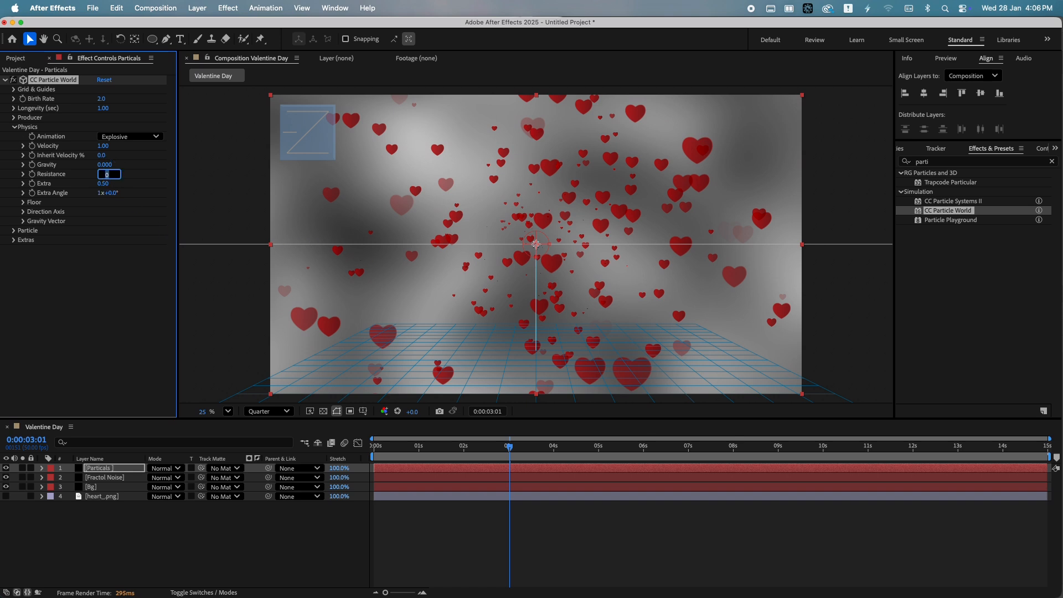
Set the particle physics Resistance to 50
{"action": "type", "text": "50"}
{"action": "key", "text": "Return"}
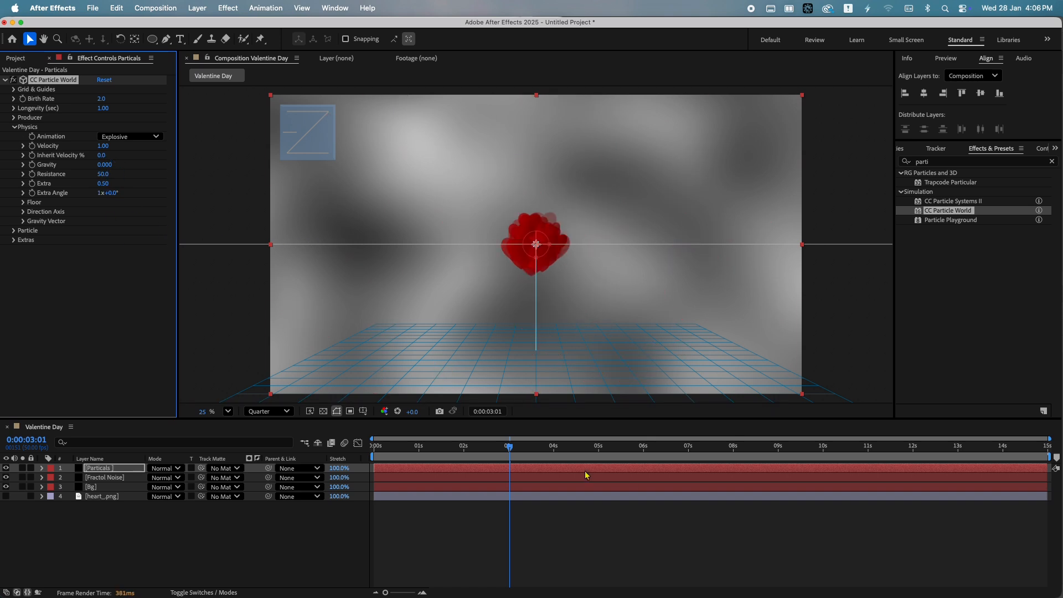
{"action": "left_click_drag", "start_coordinate": [506, 448], "coordinate": [530, 449]}
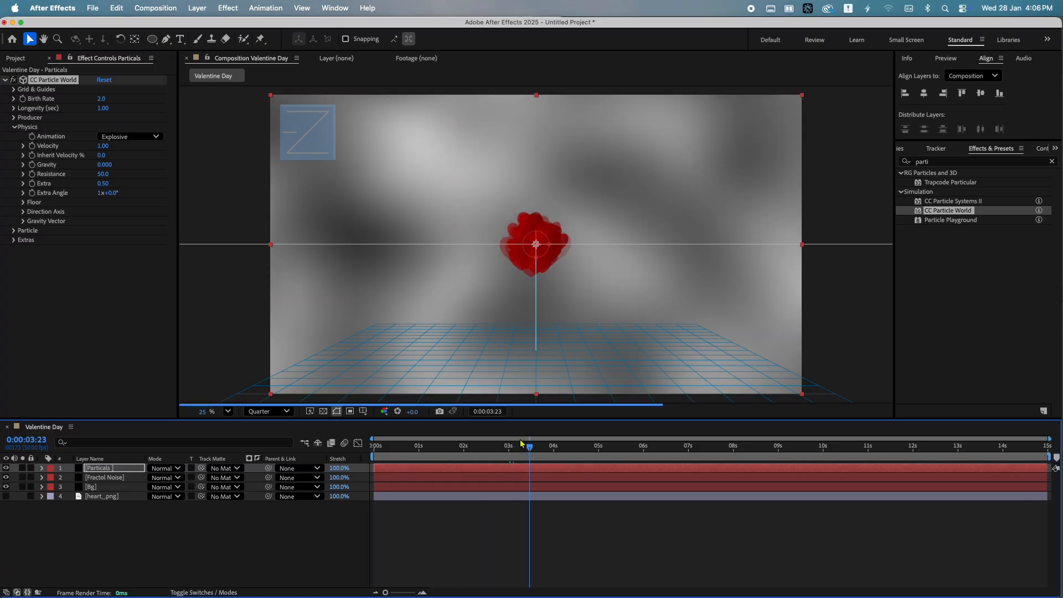
Widen the particle producer's Radius X to about 0.515
{"action": "left_click", "coordinate": [15, 127]}
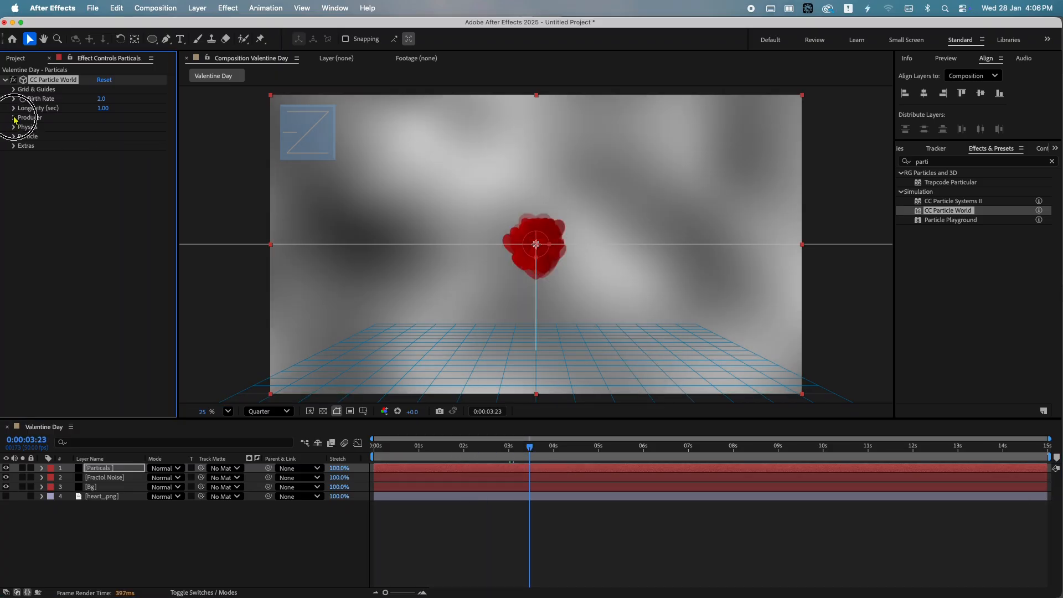
{"action": "left_click", "coordinate": [14, 117]}
{"action": "mouse_move", "coordinate": [111, 154]}
{"action": "left_mouse_down"}
{"action": "mouse_move", "coordinate": [150, 156]}
{"action": "mouse_move", "coordinate": [123, 164]}
{"action": "left_mouse_up"}
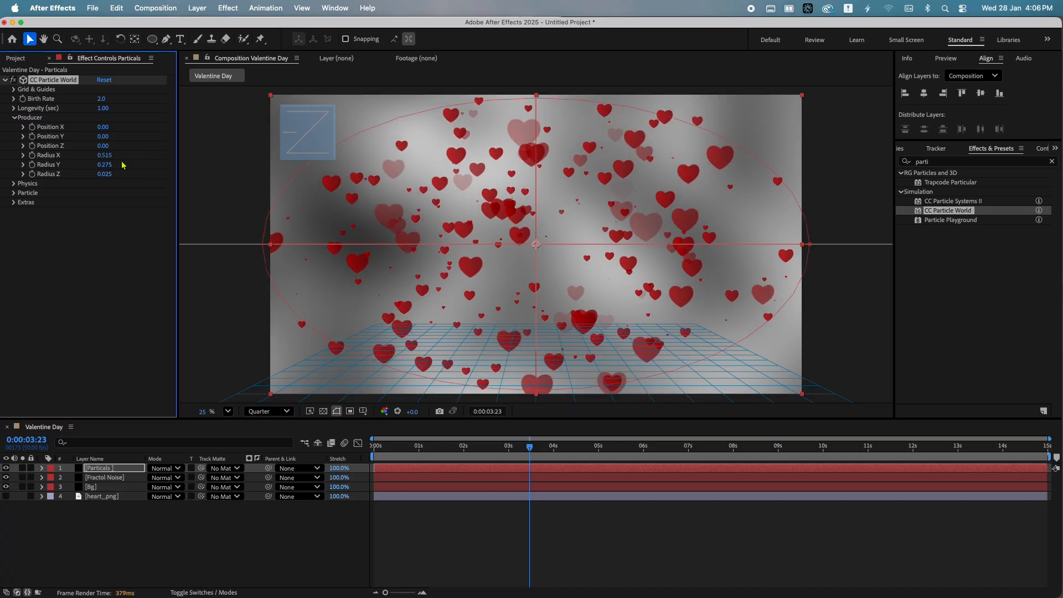
Set the particle Birth Rate to 0.5
{"action": "left_click", "coordinate": [101, 98]}
{"action": "type", "text": "0.5"}
{"action": "key", "text": "Return"}
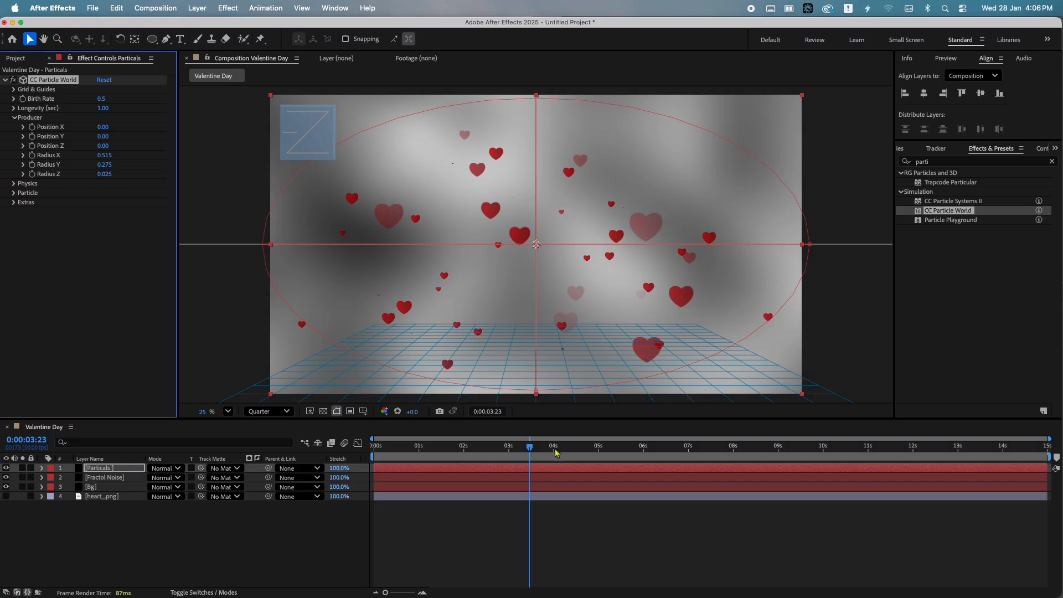
Set the Fractal Noise layer's blending mode to Overlay
{"action": "left_click_drag", "start_coordinate": [557, 453], "coordinate": [372, 446]}
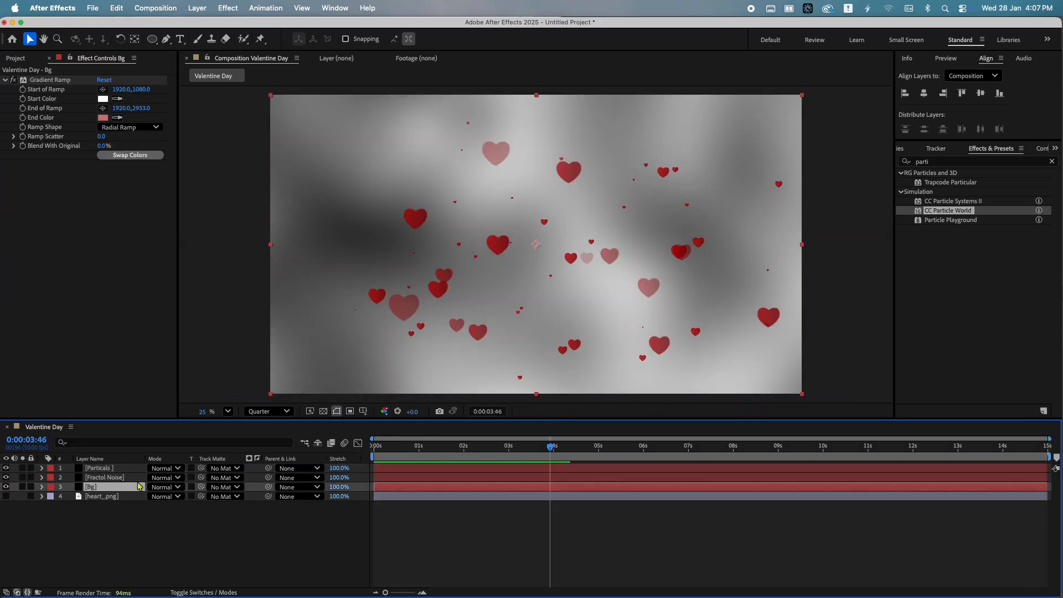
{"action": "left_click", "coordinate": [175, 486]}
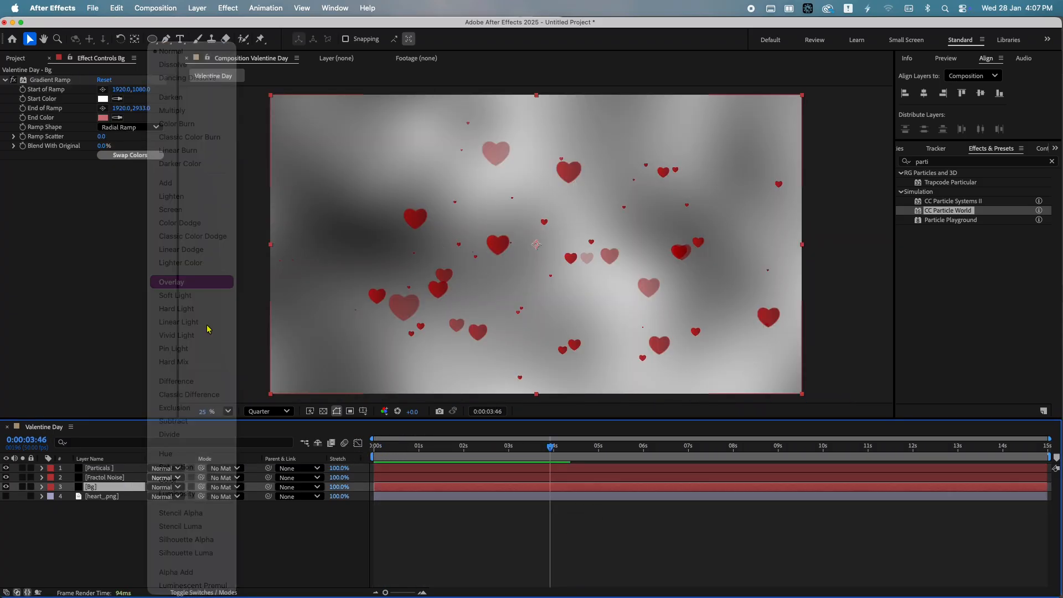
{"action": "left_click", "coordinate": [171, 282]}
Play back the composition to preview the particles over the background
{"action": "key", "text": "space"}
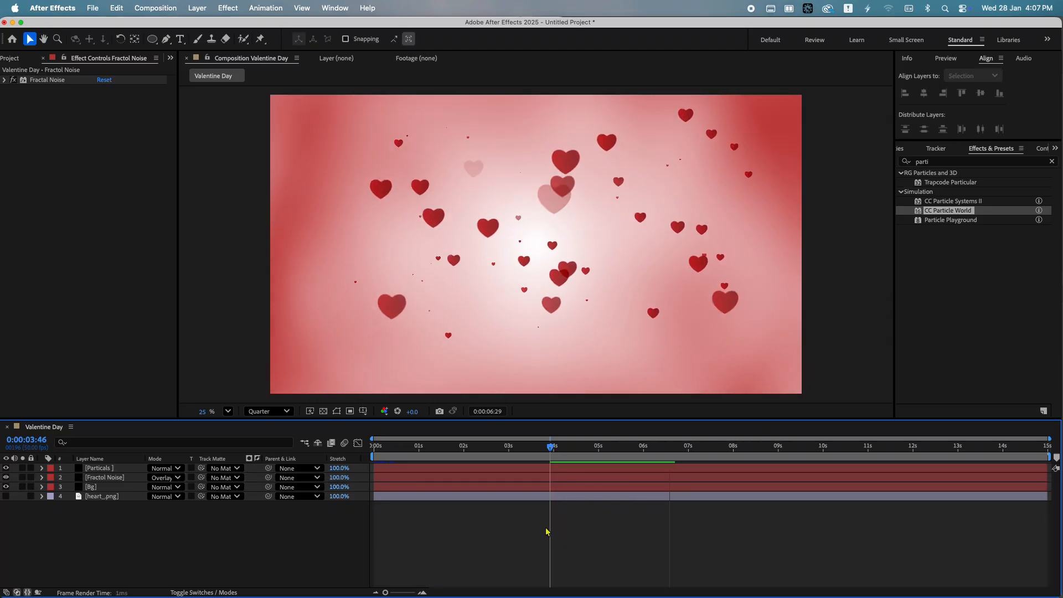
{"action": "key", "text": "space"}
{"action": "left_click", "coordinate": [98, 468]}
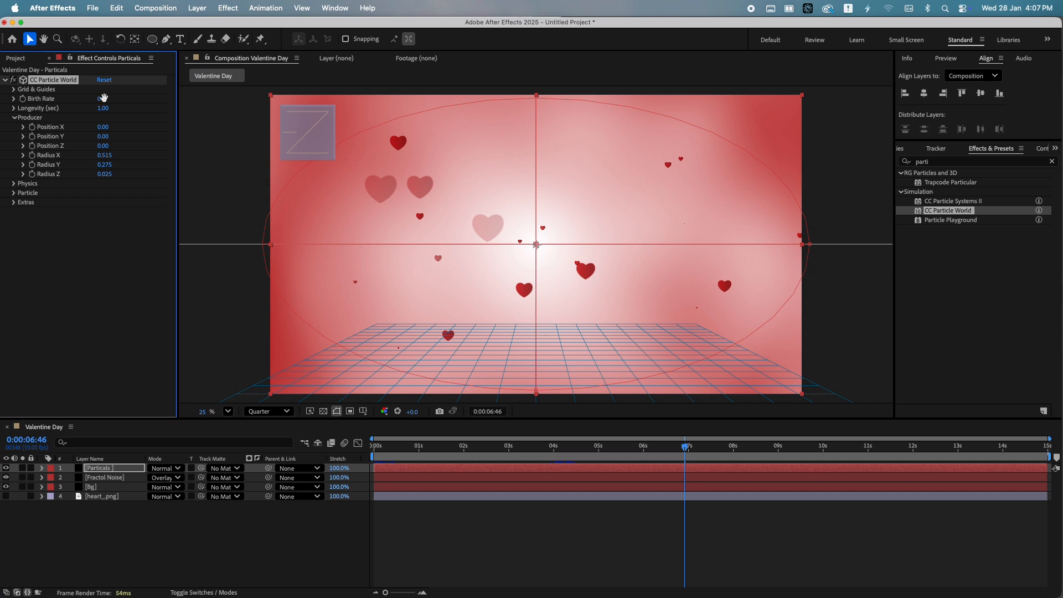
{"action": "key", "text": "space"}
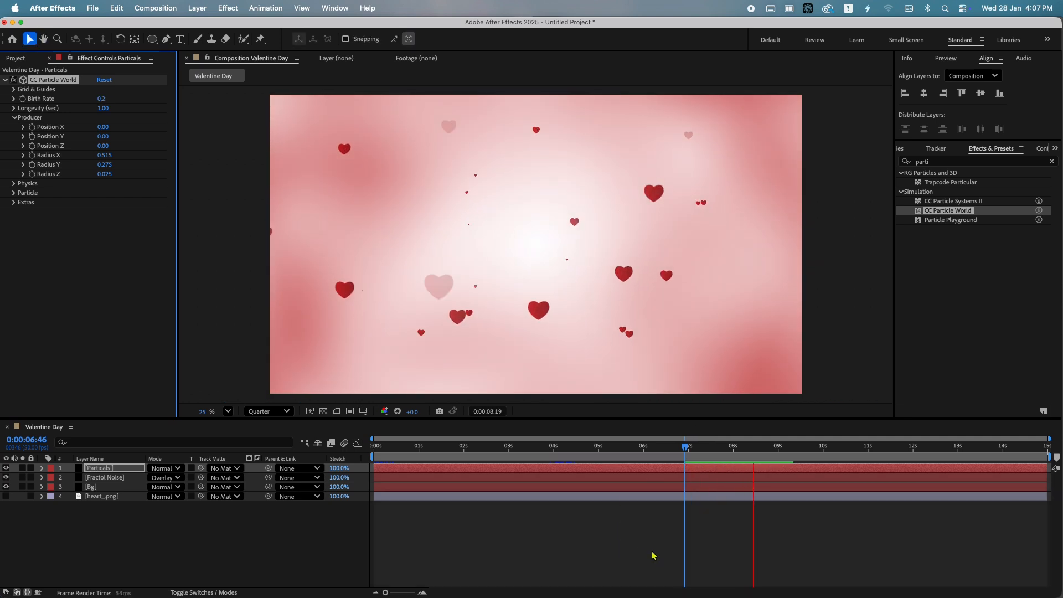
{"action": "key", "text": "space"}
Duplicate the Particals layer, rename the copy Particals Shadow and place it below the original
{"action": "left_click", "coordinate": [115, 469]}
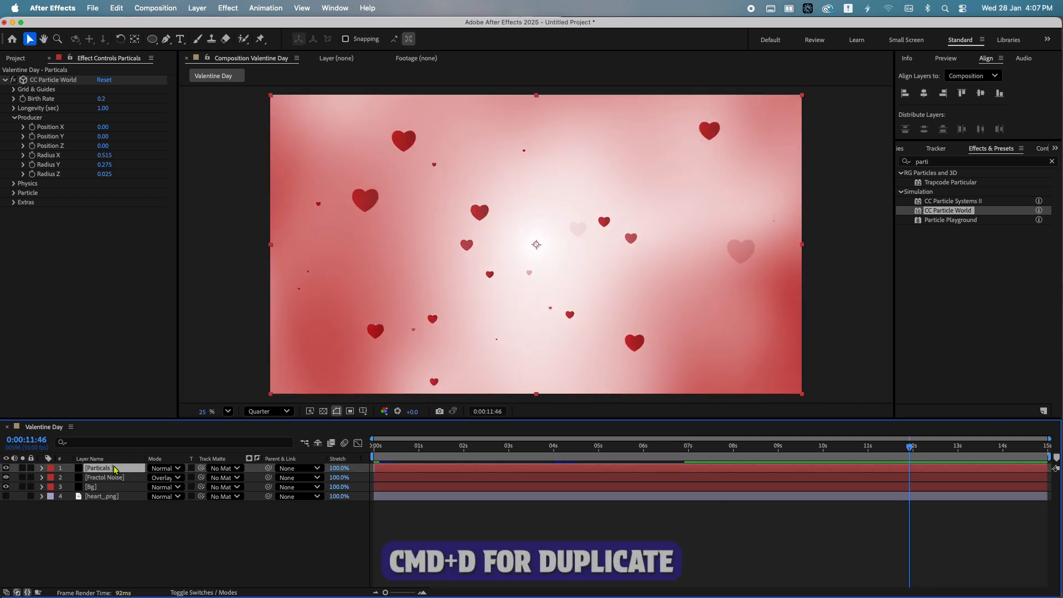
{"action": "key", "text": "super+d"}
{"action": "key", "text": "Return"}
{"action": "type", "text": "Shadow"}
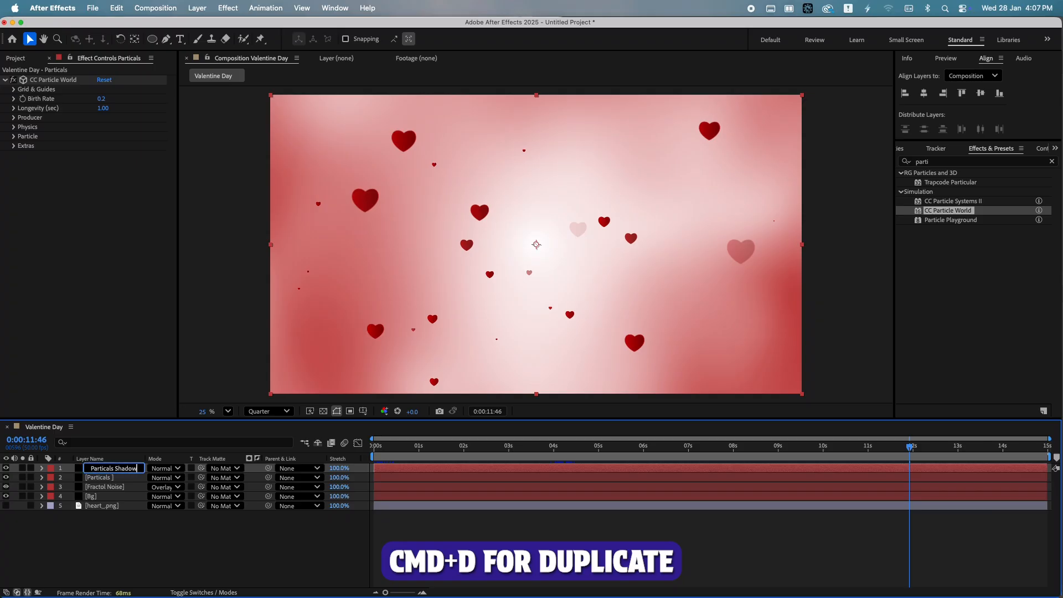
{"action": "key", "text": "Return"}
{"action": "left_click_drag", "start_coordinate": [115, 470], "coordinate": [126, 483]}
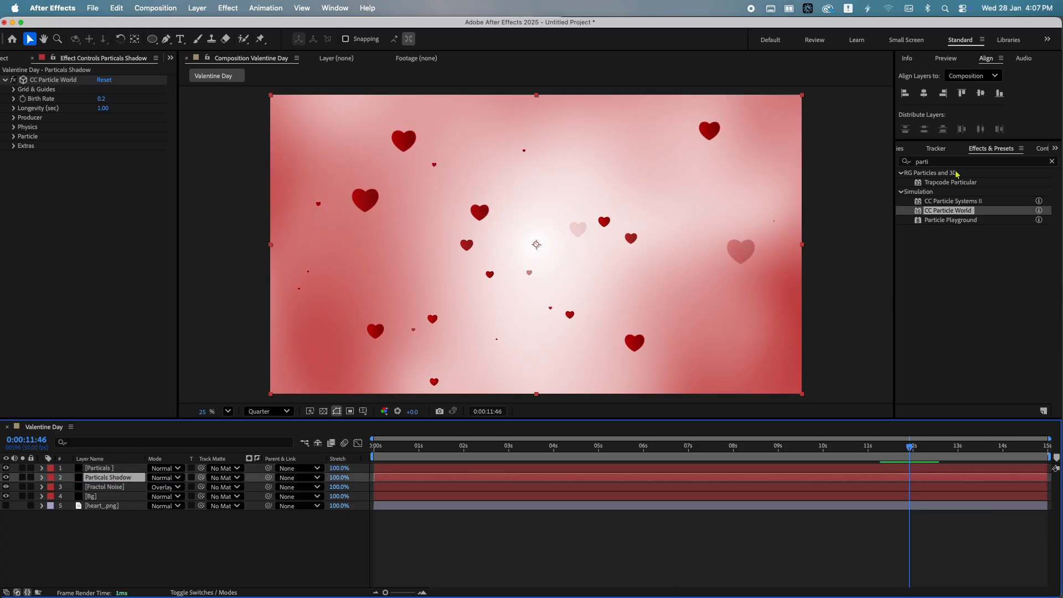
Search the effects for Fill and apply it to the Particals Shadow layer
{"action": "left_click_drag", "start_coordinate": [947, 161], "coordinate": [832, 161]}
{"action": "type", "text": "fil"}
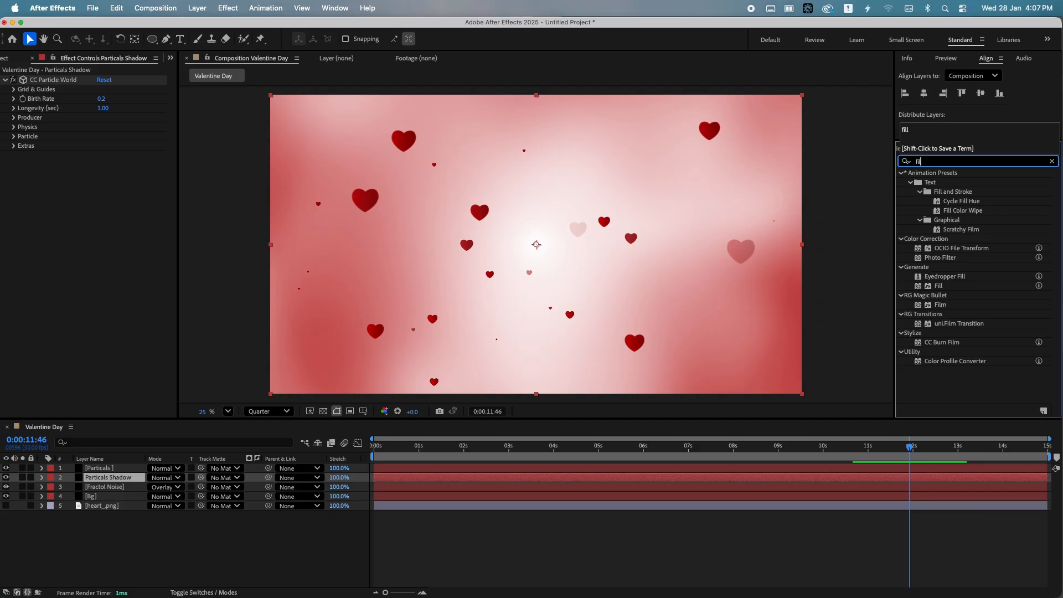
{"action": "type", "text": "l"}
{"action": "left_click_drag", "start_coordinate": [941, 240], "coordinate": [136, 480]}
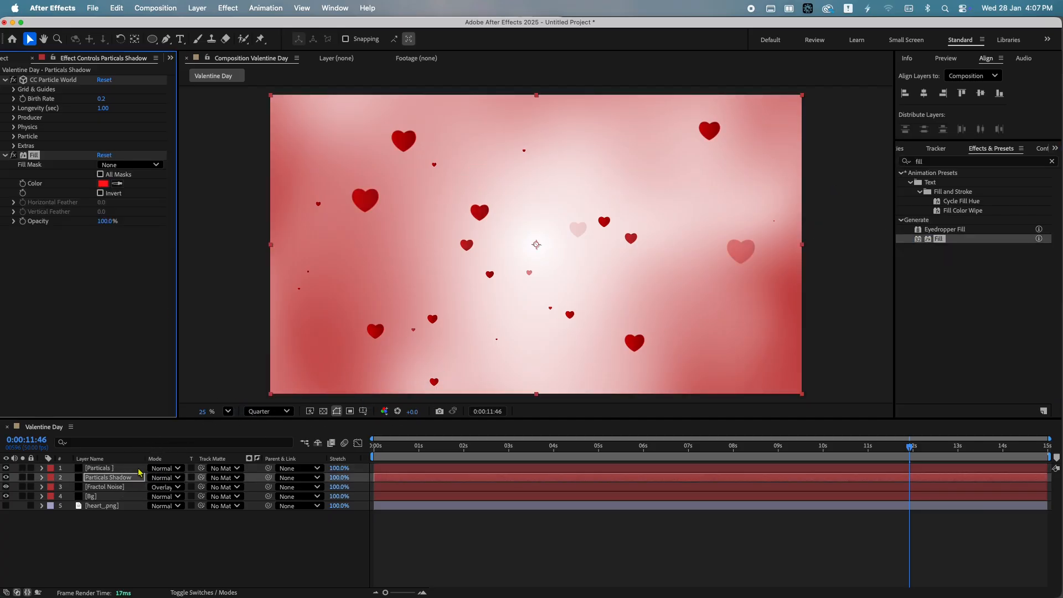
Set the Fill color to black
{"action": "left_click", "coordinate": [103, 185]}
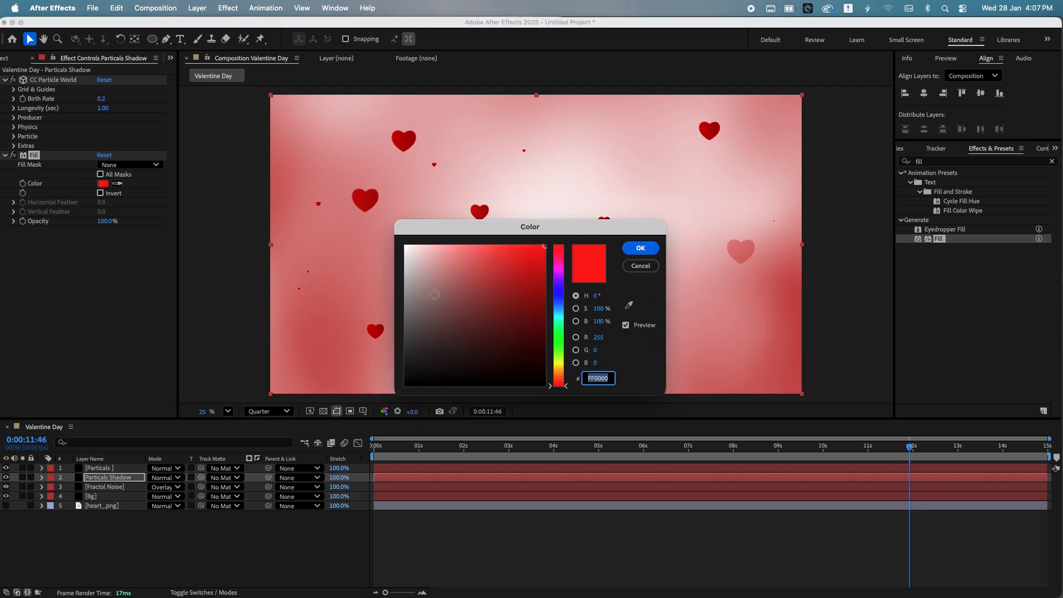
{"action": "left_click_drag", "start_coordinate": [452, 291], "coordinate": [399, 409]}
{"action": "key", "text": "Return"}
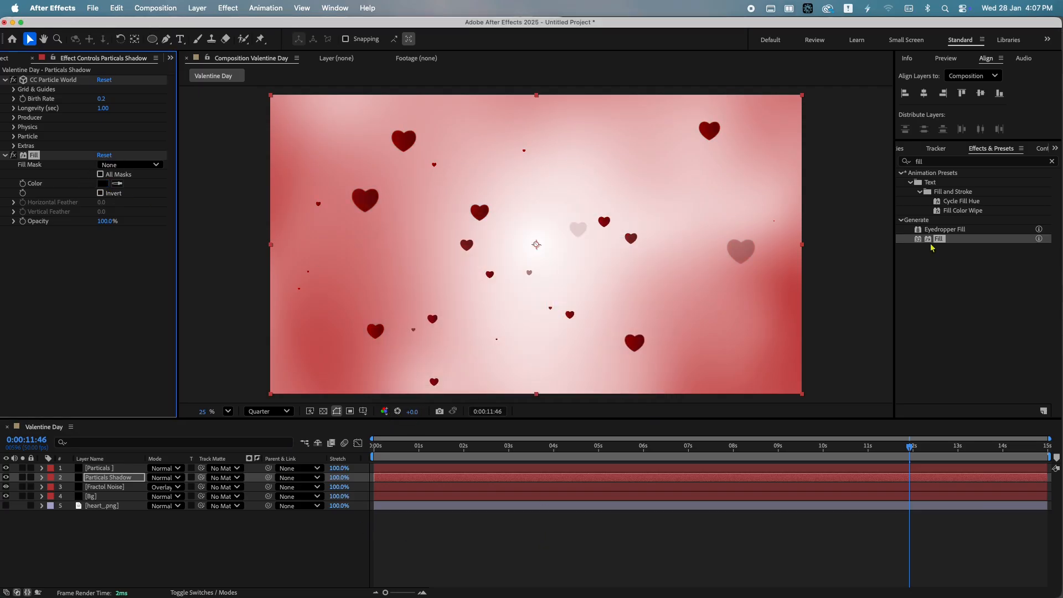
Search the effects for rad and apply CC Radial Fast Blur to the shadow layer
{"action": "left_click", "coordinate": [944, 161]}
{"action": "type", "text": "rad"}
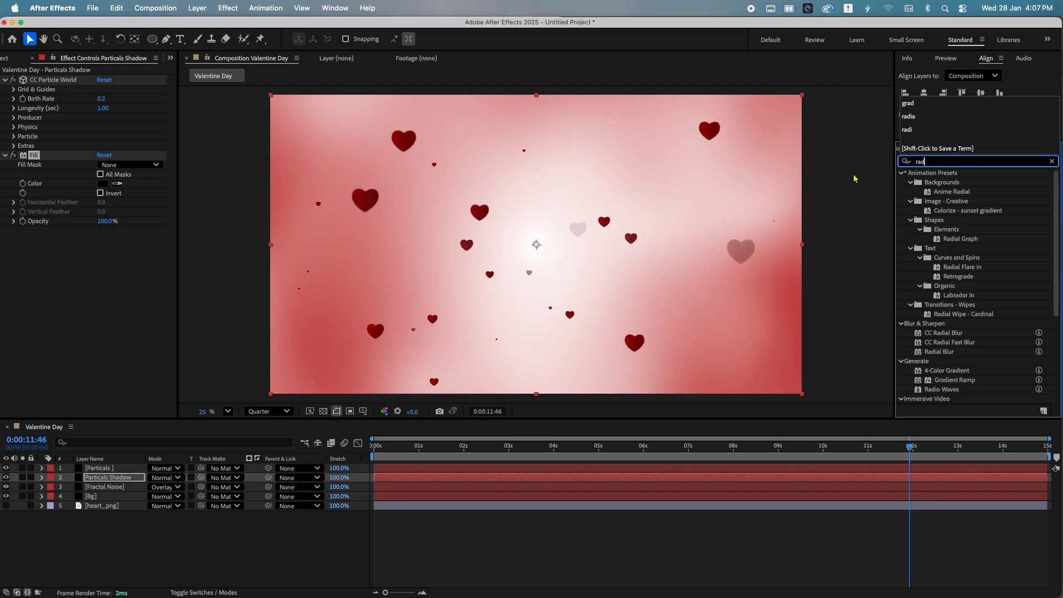
{"action": "scroll", "coordinate": [955, 381], "scroll_direction": "down", "scroll_amount": 3}
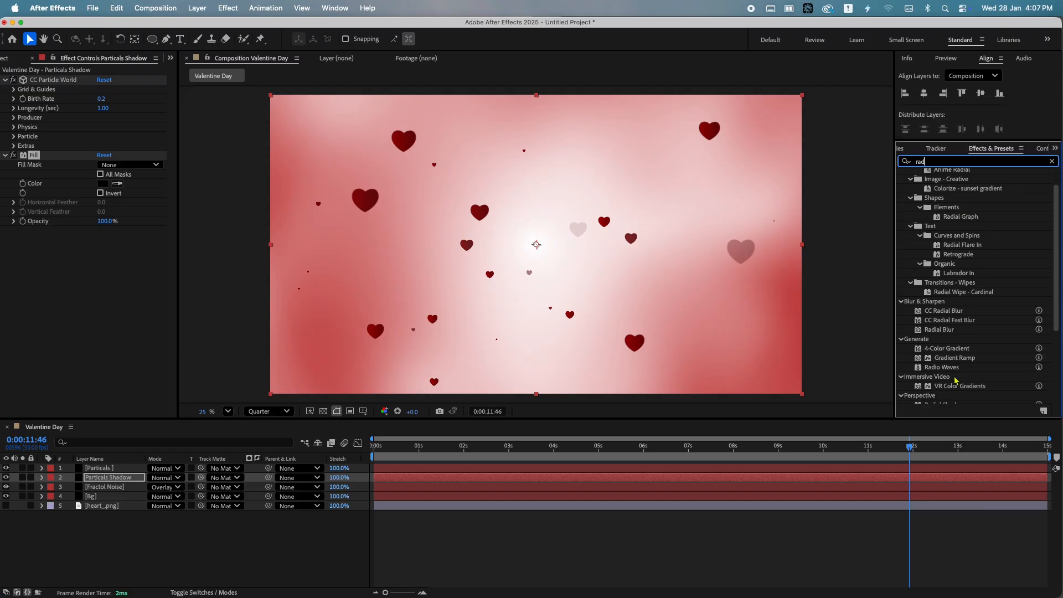
{"action": "left_click_drag", "start_coordinate": [956, 313], "coordinate": [105, 478]}
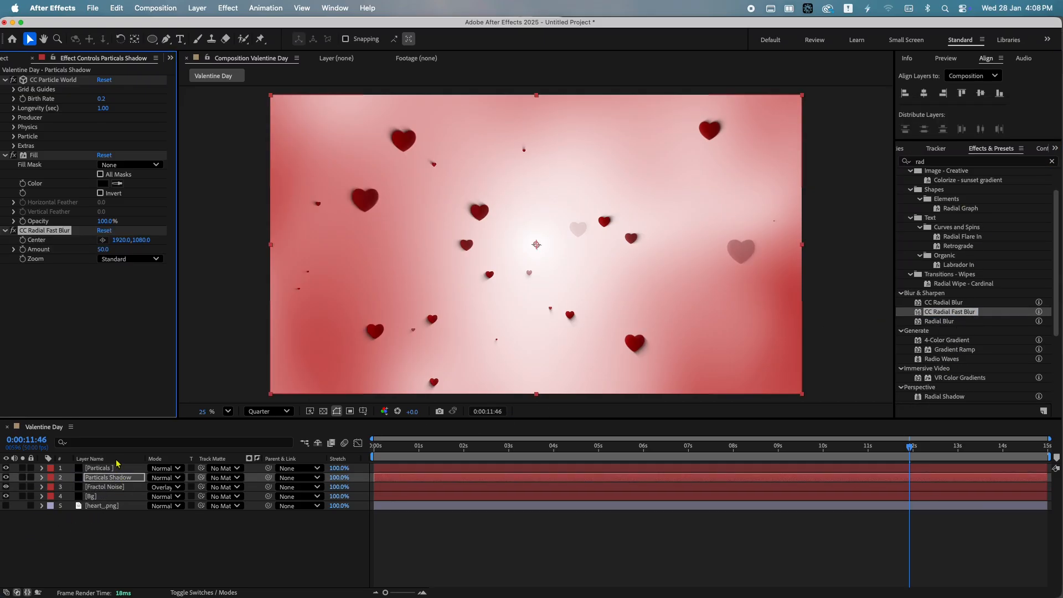
Set the blur's Zoom to Brightest and move the blur effect above Fill
{"action": "left_click", "coordinate": [132, 259]}
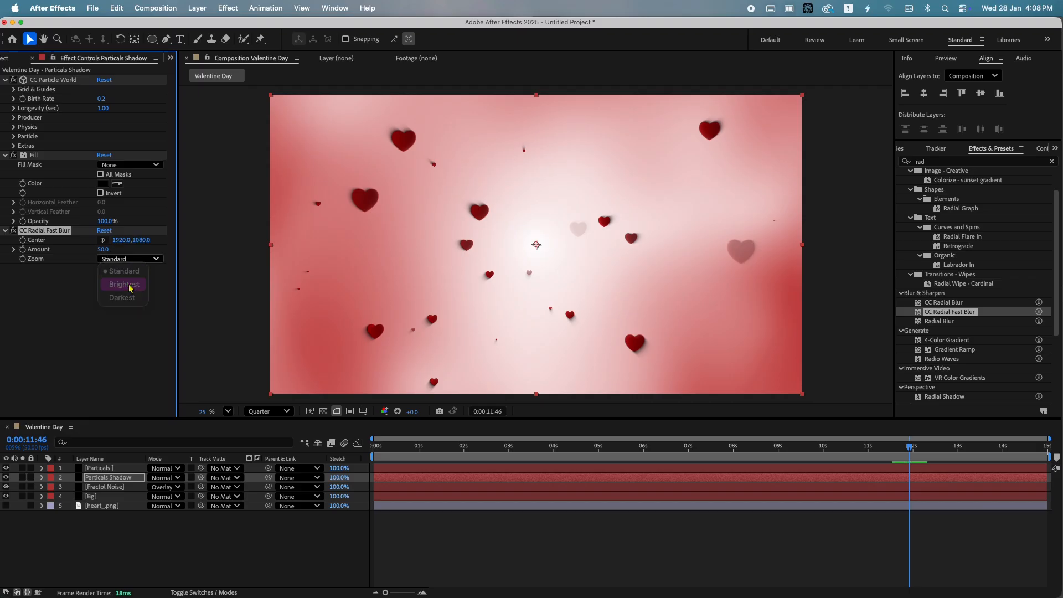
{"action": "left_click", "coordinate": [125, 284]}
{"action": "left_click_drag", "start_coordinate": [40, 160], "coordinate": [40, 308]}
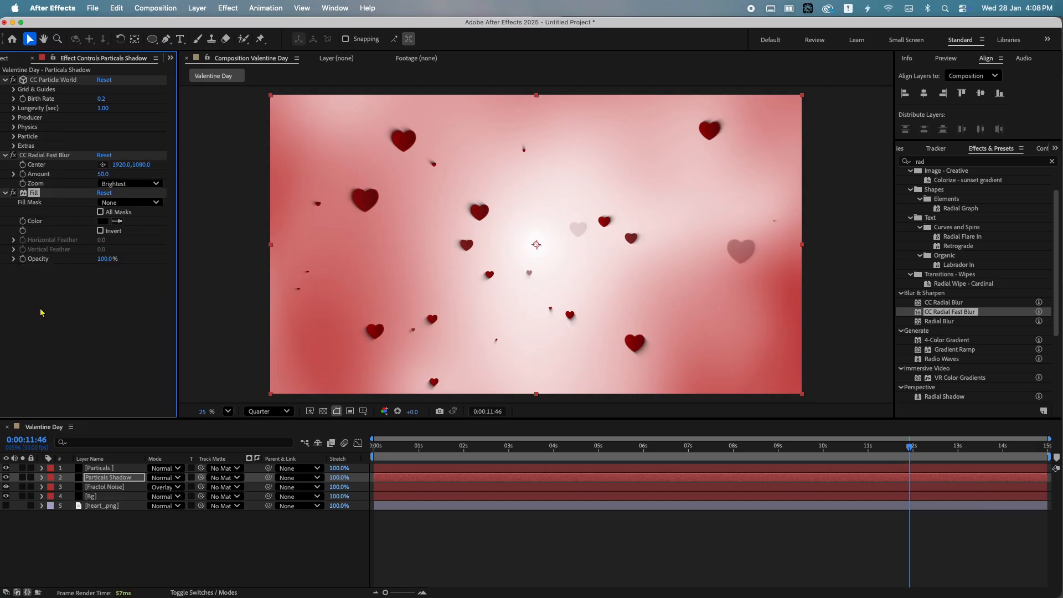
Set the CC Radial Fast Blur Amount to 85
{"action": "mouse_move", "coordinate": [613, 457]}
{"action": "left_mouse_down"}
{"action": "mouse_move", "coordinate": [588, 451]}
{"action": "mouse_move", "coordinate": [599, 453]}
{"action": "left_mouse_up"}
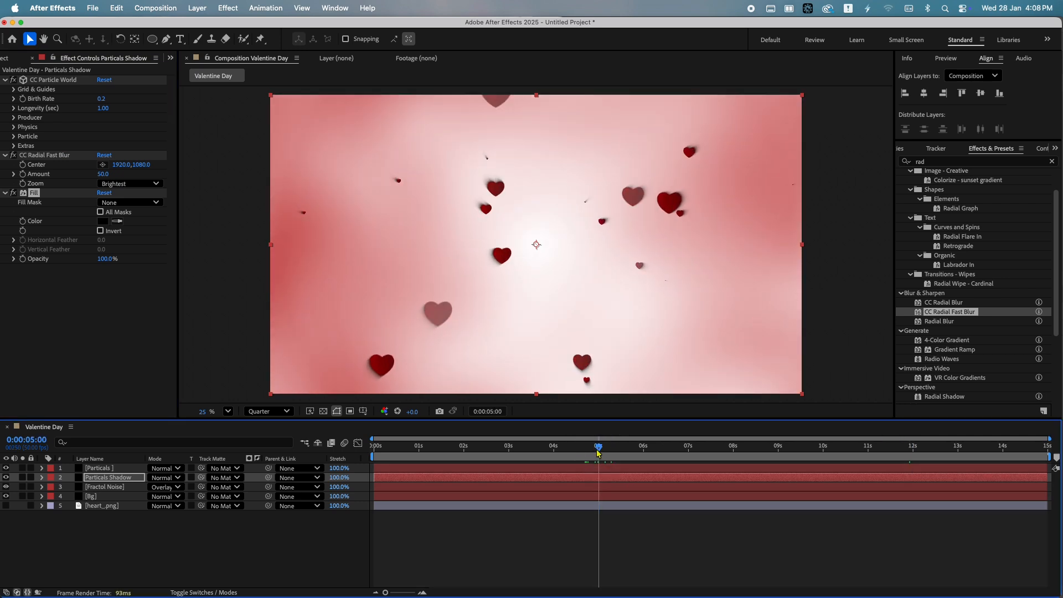
{"action": "left_click", "coordinate": [103, 174]}
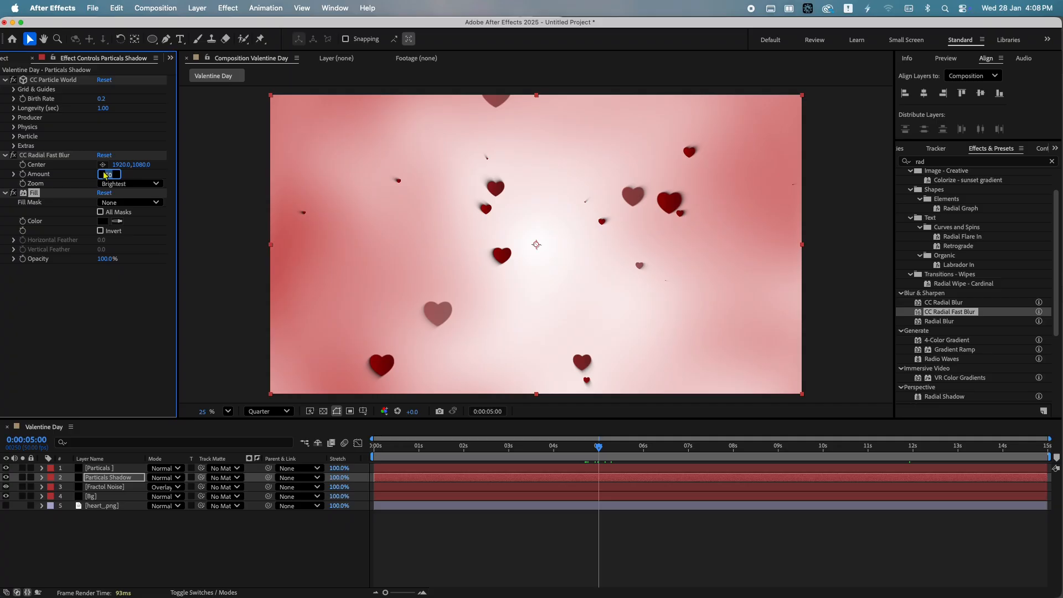
{"action": "key", "text": "Return"}
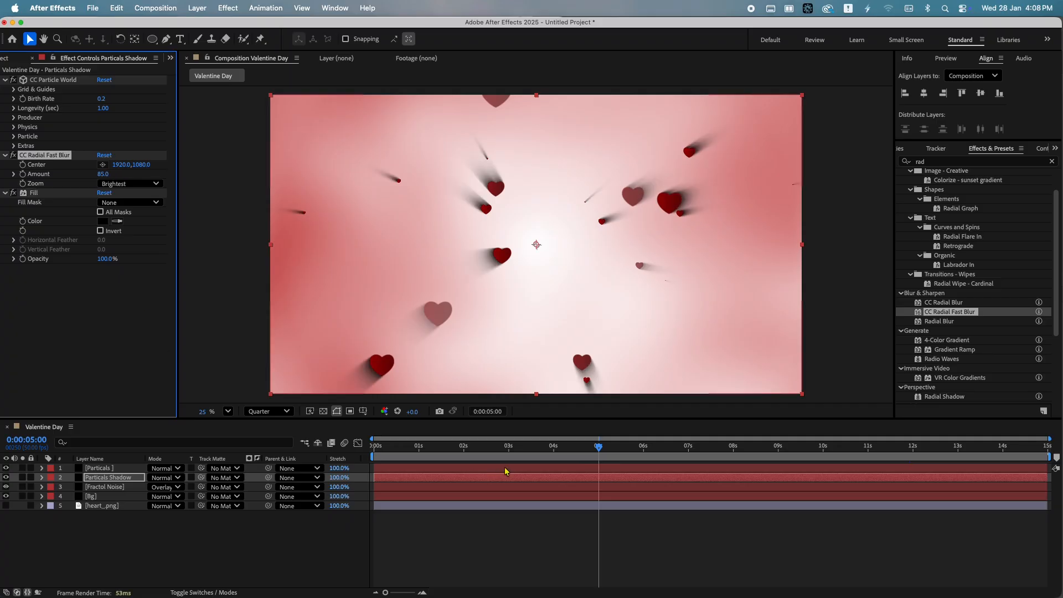
Keyframe the blur Center at 2:49 and move it to the composition's top-left corner
{"action": "left_click_drag", "start_coordinate": [388, 446], "coordinate": [332, 443]}
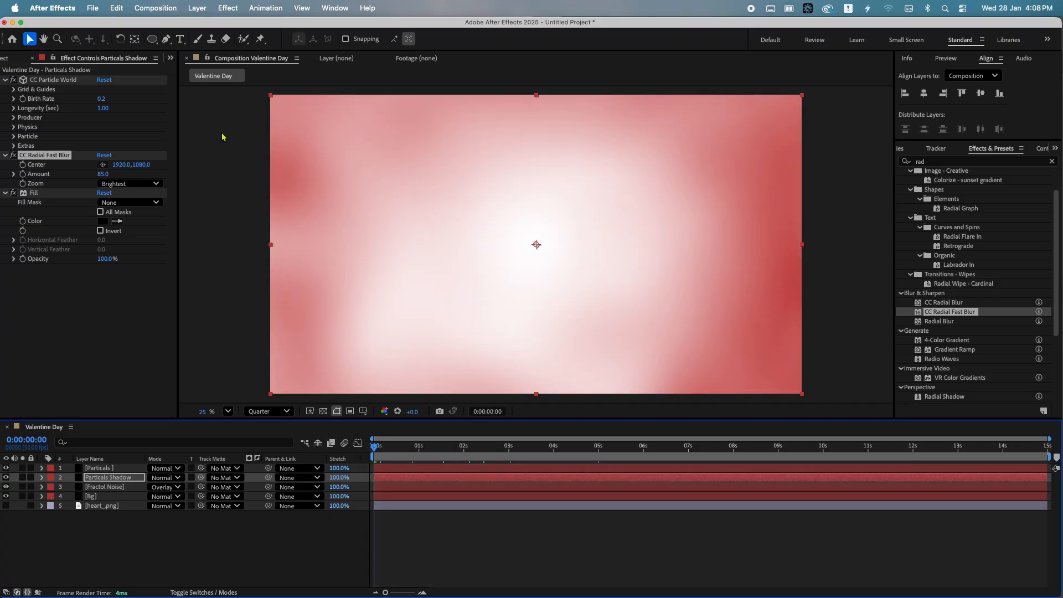
{"action": "left_click", "coordinate": [23, 166]}
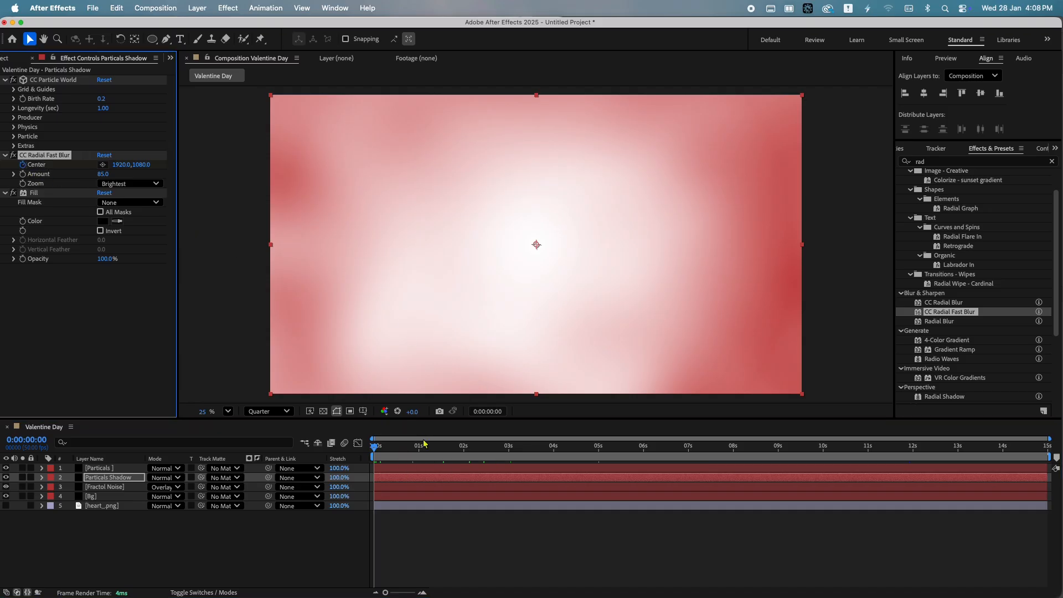
{"action": "left_click_drag", "start_coordinate": [423, 443], "coordinate": [508, 446]}
{"action": "key", "text": "u"}
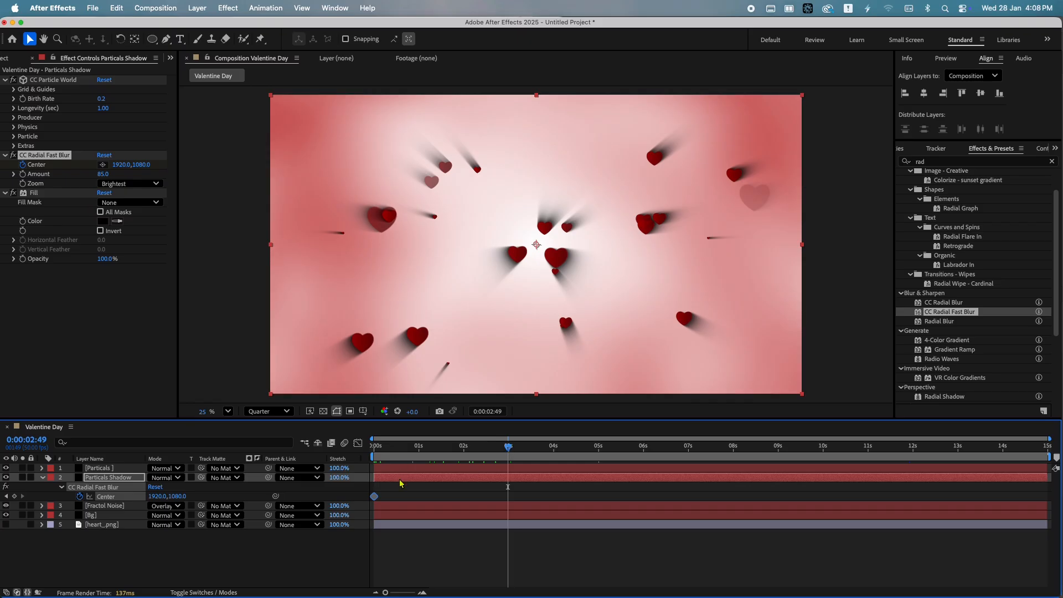
{"action": "key", "text": "super+x"}
{"action": "key", "text": "super+v"}
{"action": "left_click_drag", "start_coordinate": [540, 246], "coordinate": [269, 95]}
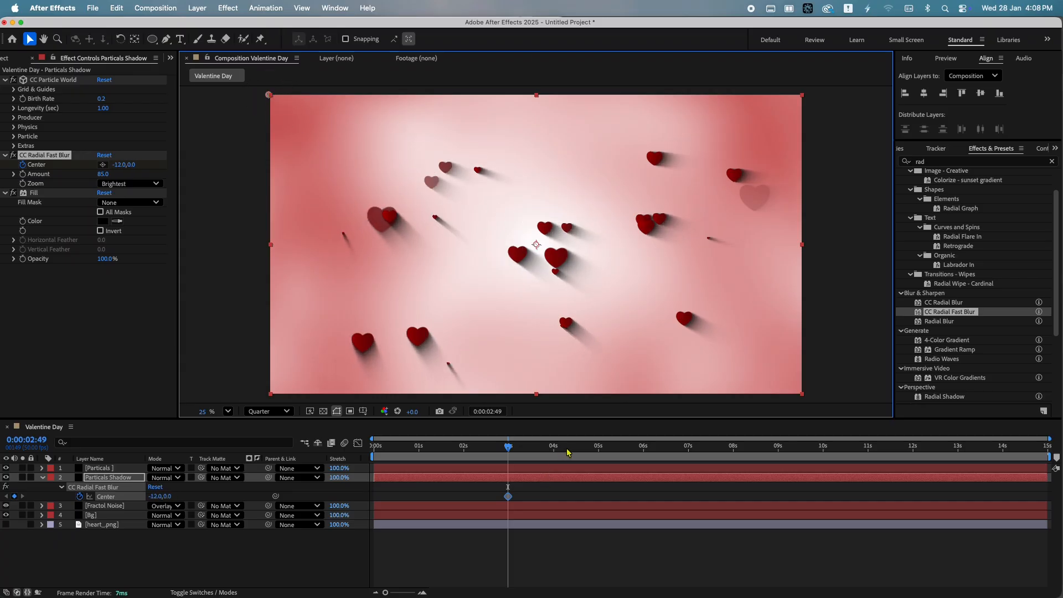
Add a Center keyframe at 5:15 at the bottom-right corner, about 3855,2180, and ease both keyframes
{"action": "left_click_drag", "start_coordinate": [568, 453], "coordinate": [612, 452]}
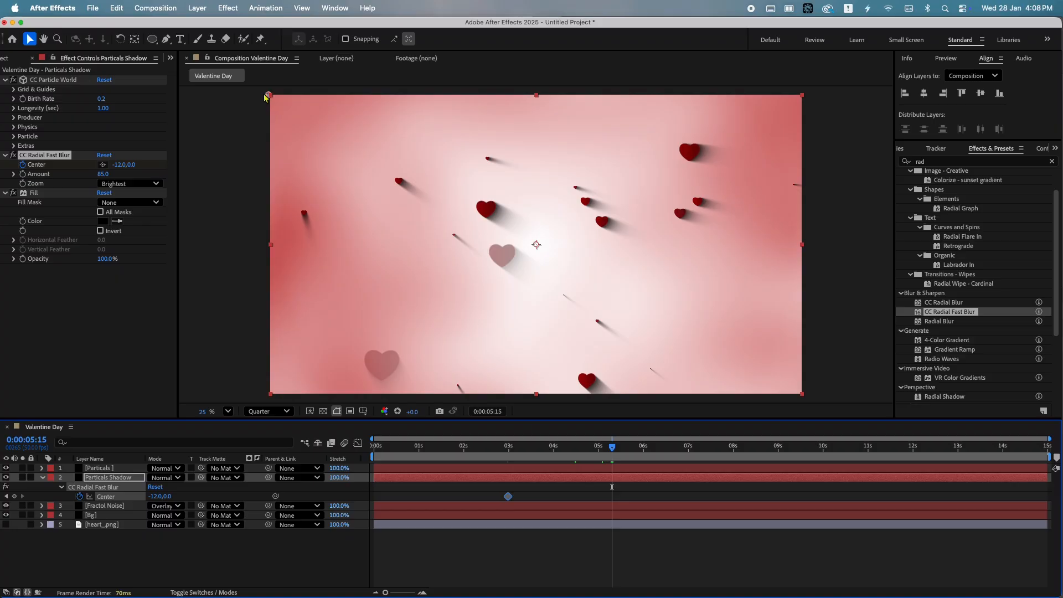
{"action": "left_click_drag", "start_coordinate": [266, 96], "coordinate": [804, 397]}
{"action": "left_click_drag", "start_coordinate": [652, 483], "coordinate": [439, 507]}
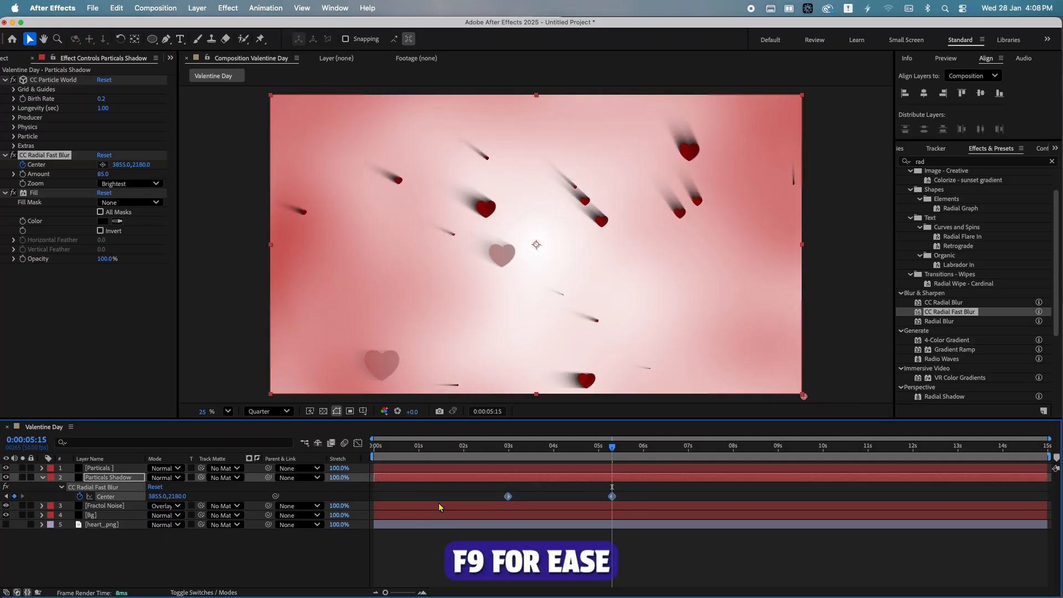
{"action": "left_click", "coordinate": [526, 497]}
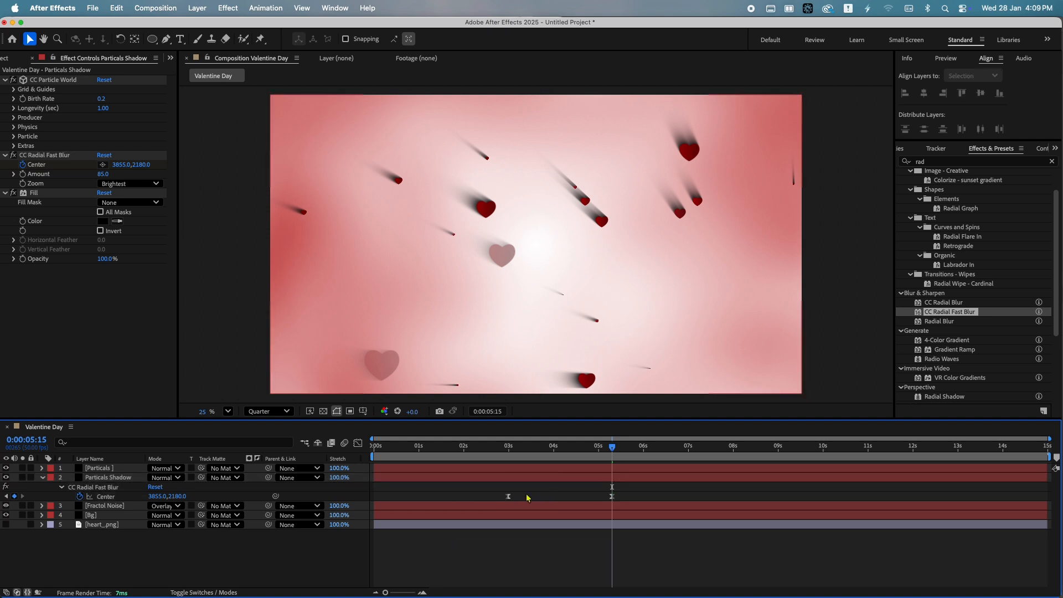
Move the first Center keyframe to the start and the second keyframe to the end of the timeline
{"action": "left_click_drag", "start_coordinate": [507, 497], "coordinate": [375, 498]}
{"action": "key", "text": "Home"}
{"action": "key", "text": "End"}
{"action": "left_click", "coordinate": [612, 497]}
{"action": "key", "text": "super+x"}
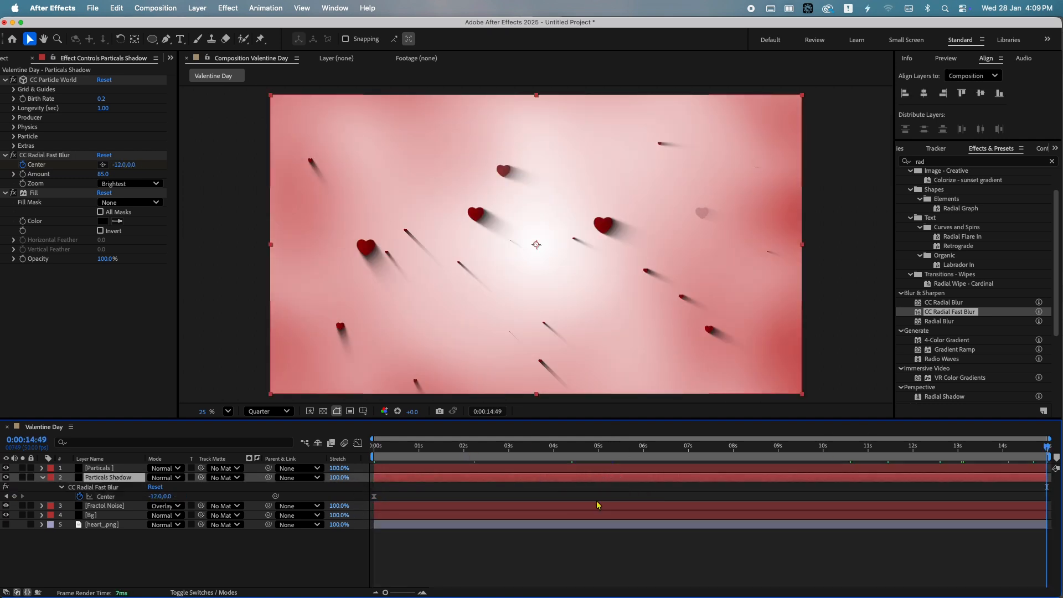
{"action": "left_click_drag", "start_coordinate": [490, 446], "coordinate": [293, 454]}
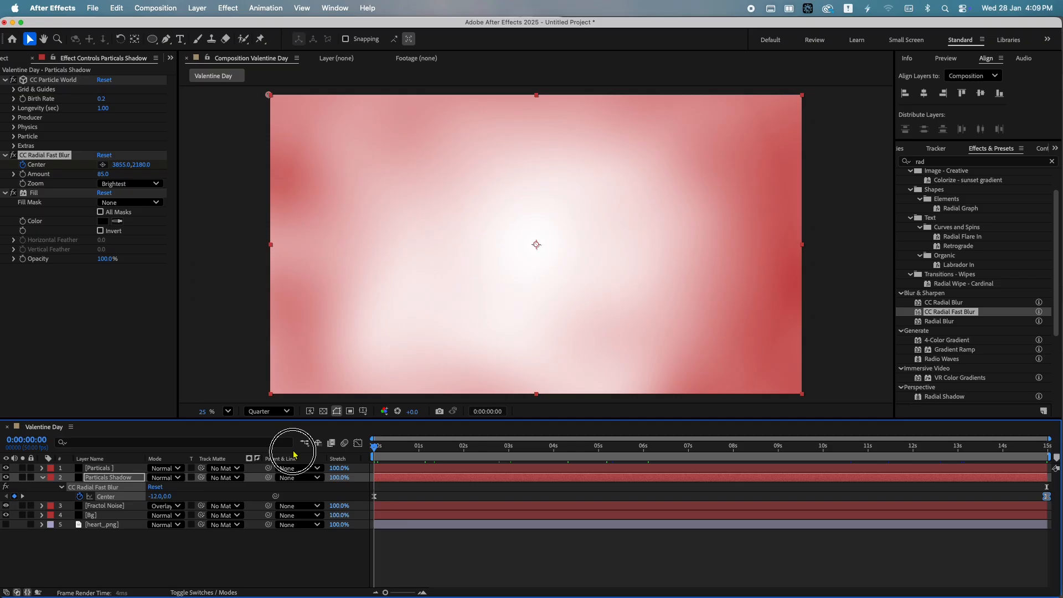
Set the Fill effect's Opacity to 30%
{"action": "key", "text": "u"}
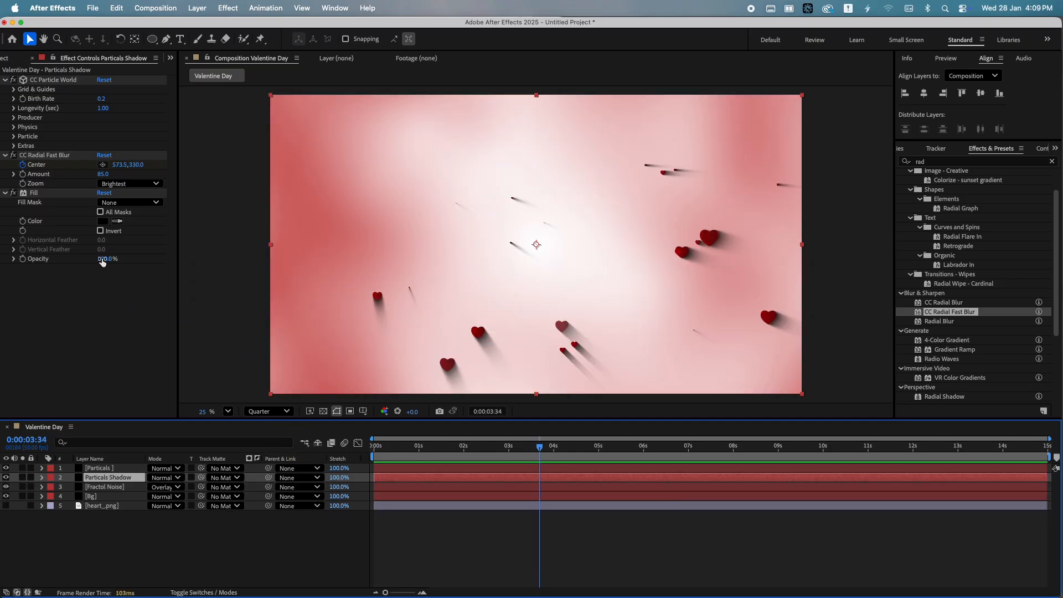
{"action": "left_click", "coordinate": [102, 260]}
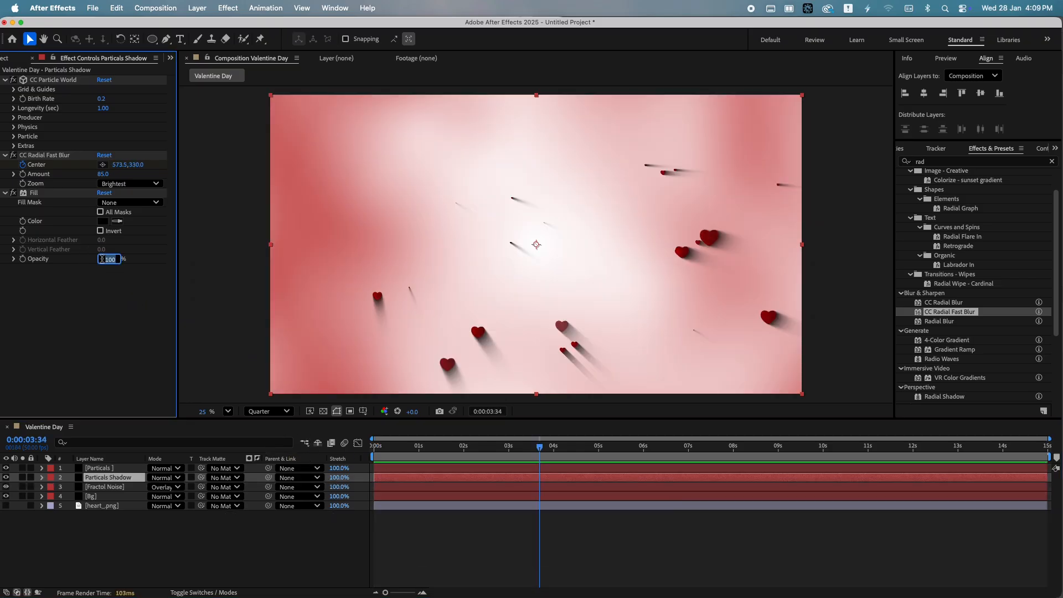
{"action": "type", "text": "30"}
{"action": "key", "text": "Return"}
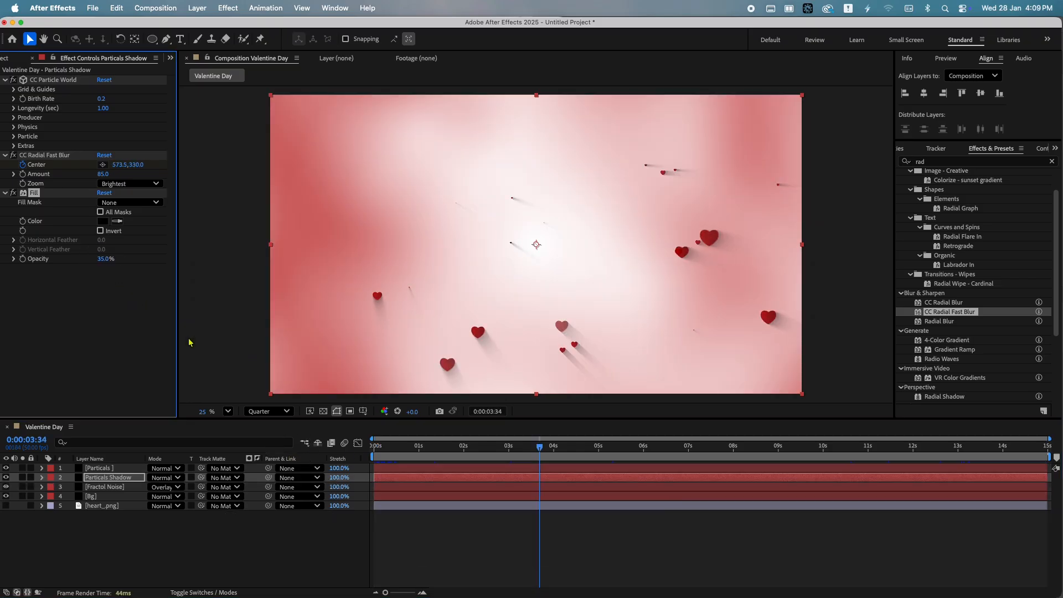
Play back the composition to preview the moving heart shadows
{"action": "left_click", "coordinate": [561, 446]}
{"action": "key", "text": "space"}
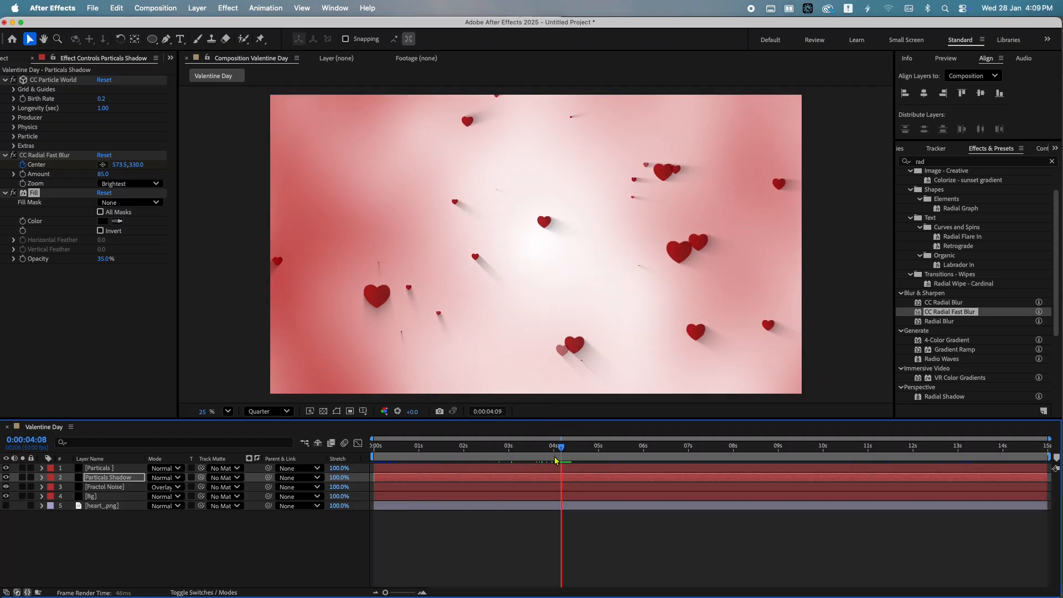
{"action": "key", "text": "space"}
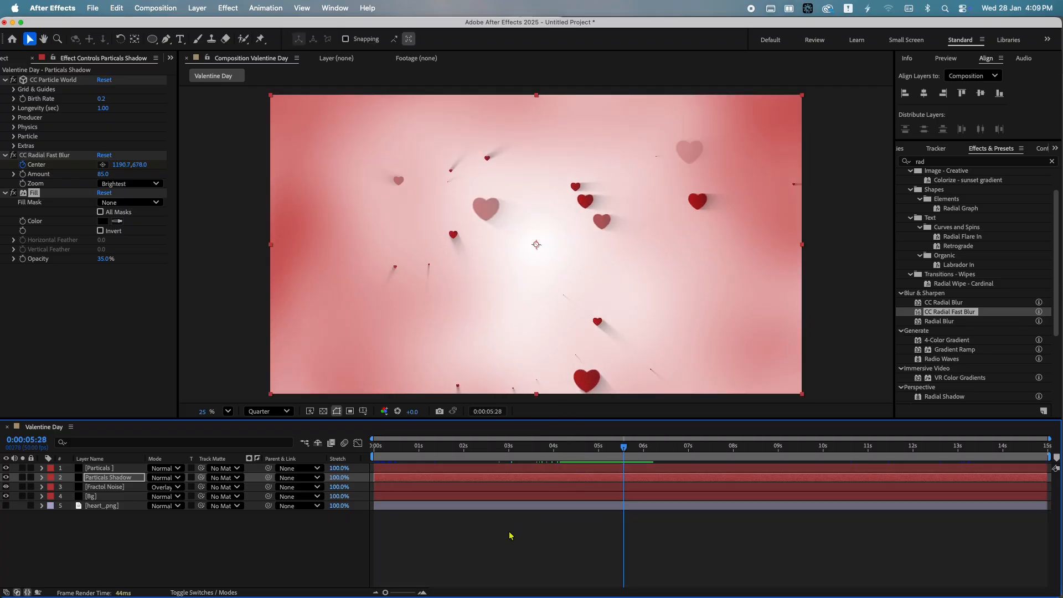
{"action": "left_click", "coordinate": [510, 535]}
Select both particle layers and precompose them as Particals
{"action": "left_click", "coordinate": [133, 478]}
{"action": "left_click", "coordinate": [111, 468], "text": "shift"}
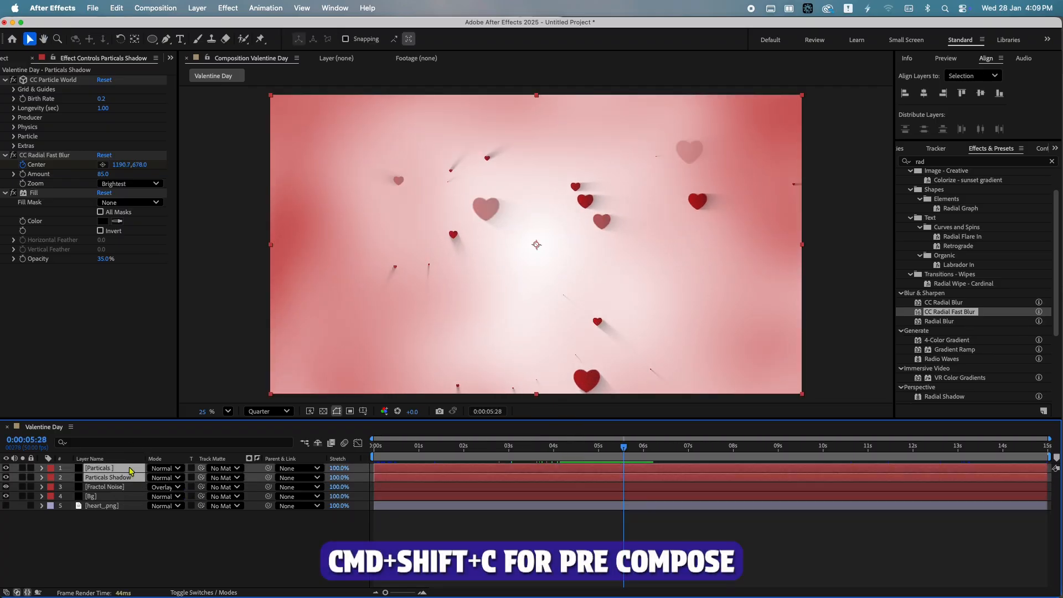
{"action": "key", "text": "super+shift+c"}
{"action": "type", "text": "Particals"}
{"action": "key", "text": "Return"}
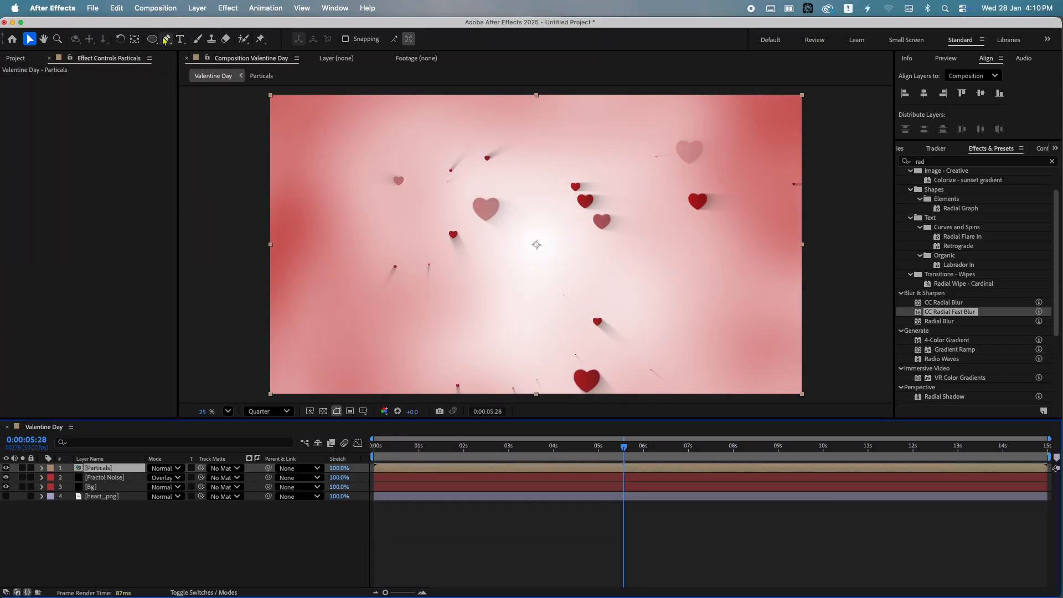
Draw an elliptical mask on the Particals layer across the middle of the composition
{"action": "key", "text": "q"}
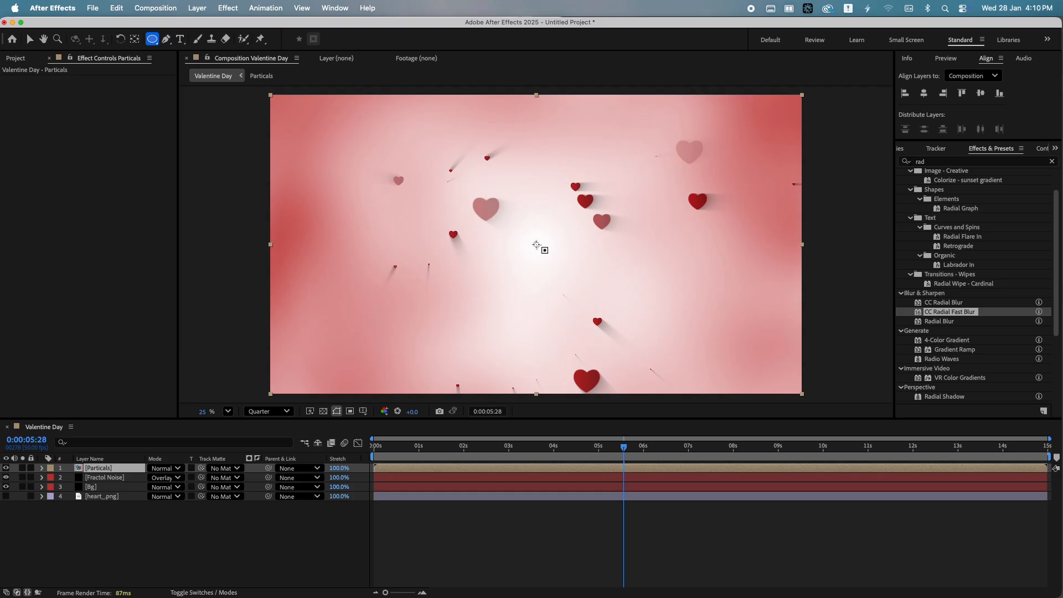
{"action": "left_click_drag", "start_coordinate": [537, 245], "coordinate": [693, 279]}
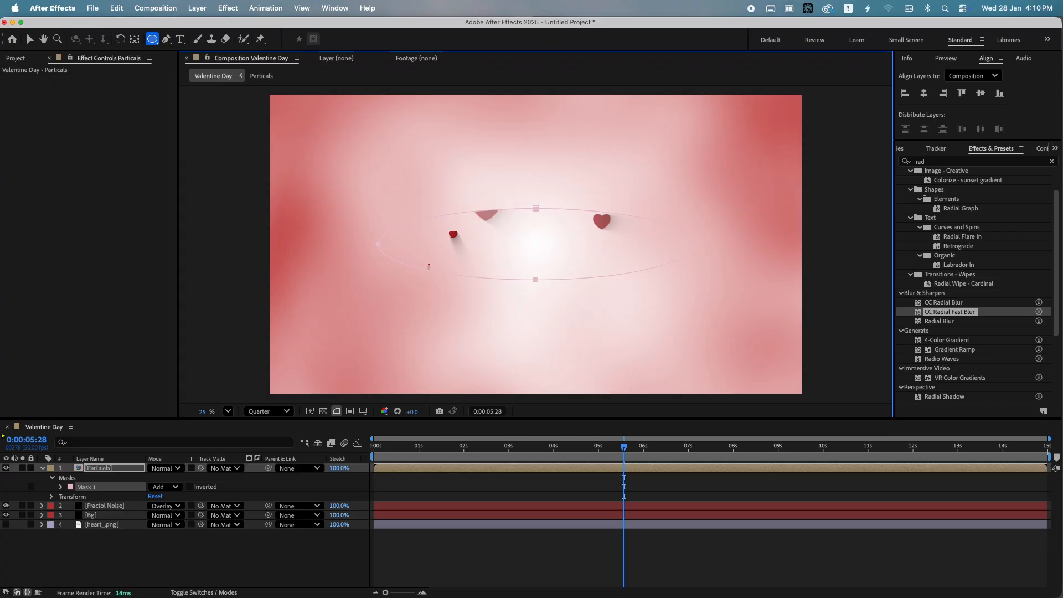
Set the ellipse mask's mode to Subtract
{"action": "left_click", "coordinate": [190, 487]}
{"action": "left_click", "coordinate": [165, 486]}
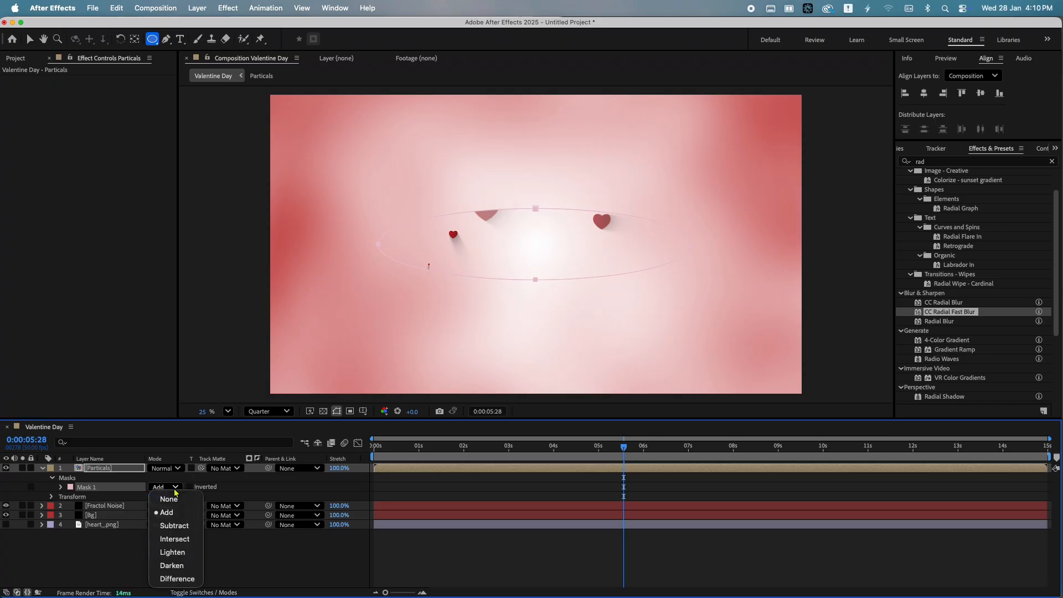
{"action": "left_click", "coordinate": [176, 527]}
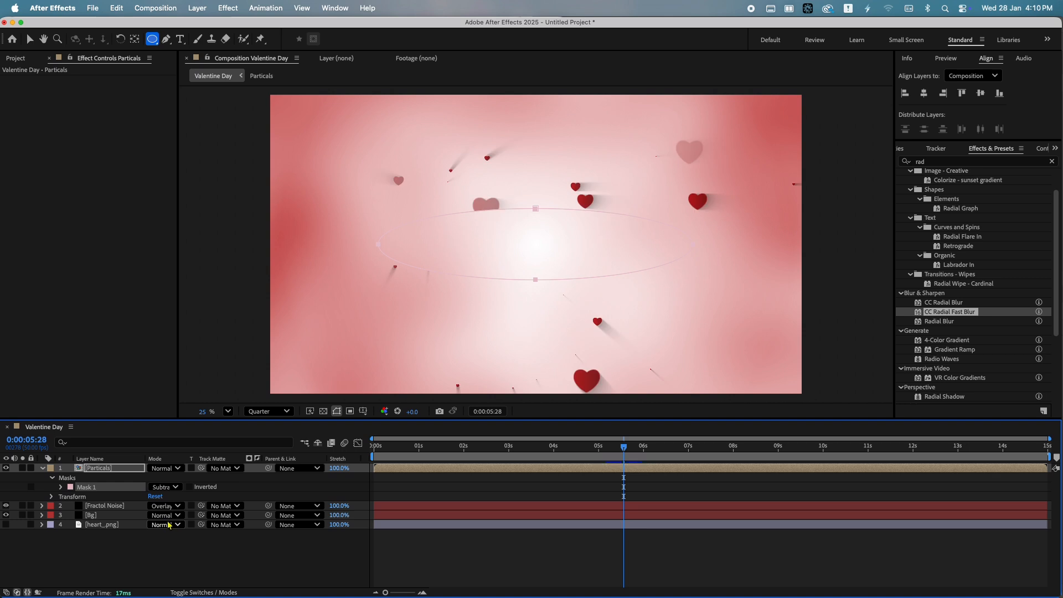
{"action": "left_click", "coordinate": [488, 568]}
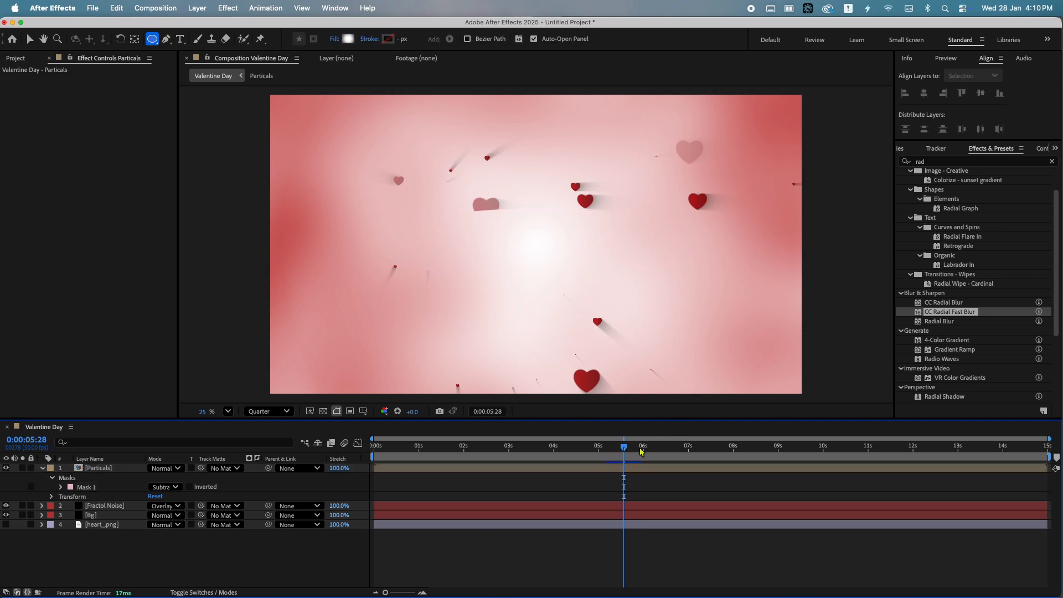
Set the Particals mask feather to 199 pixels
{"action": "left_click_drag", "start_coordinate": [639, 449], "coordinate": [518, 451]}
{"action": "left_click", "coordinate": [446, 470]}
{"action": "key", "text": "m"}
{"action": "key", "text": "m"}
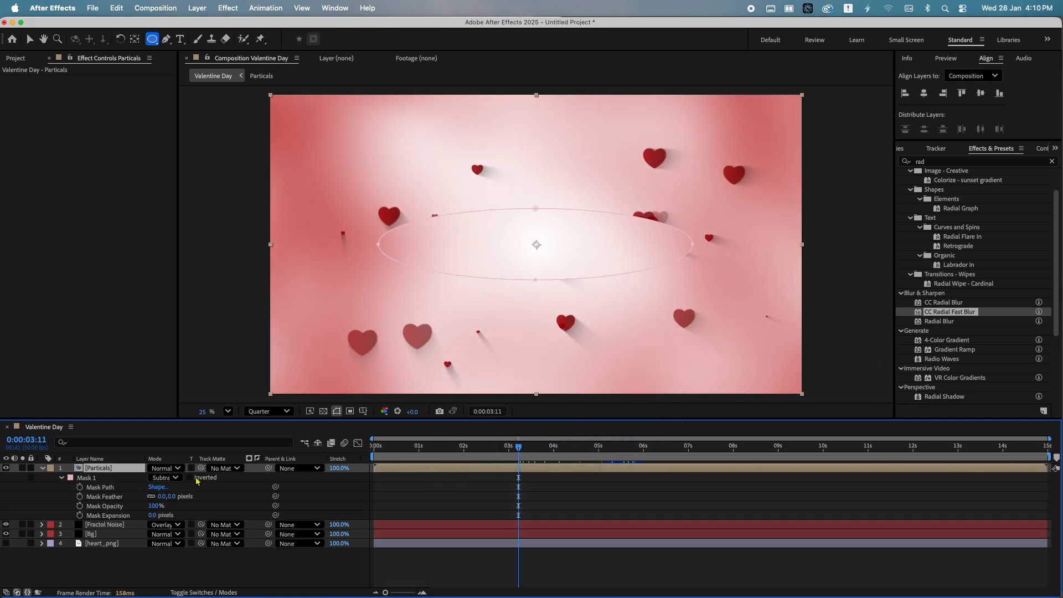
{"action": "left_click_drag", "start_coordinate": [162, 496], "coordinate": [271, 494]}
Add a centred text layer reading Valentine Day and scale it to 1242%
{"action": "key", "text": "super+shift+a"}
{"action": "key", "text": "super+t"}
{"action": "left_click", "coordinate": [481, 249]}
{"action": "type", "text": "Val"}
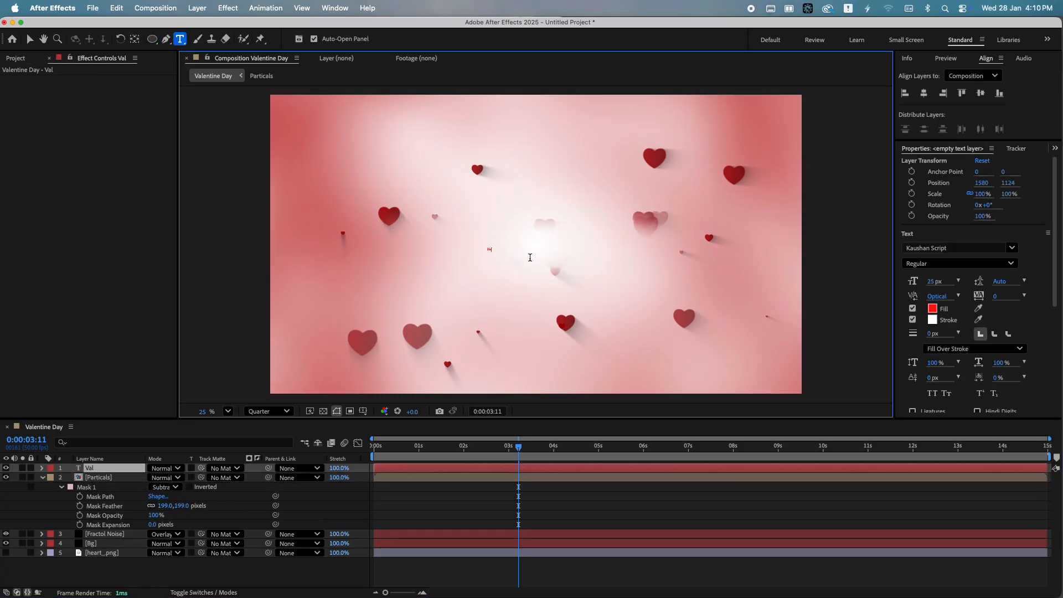
{"action": "type", "text": "entine Day"}
{"action": "key", "text": "Escape"}
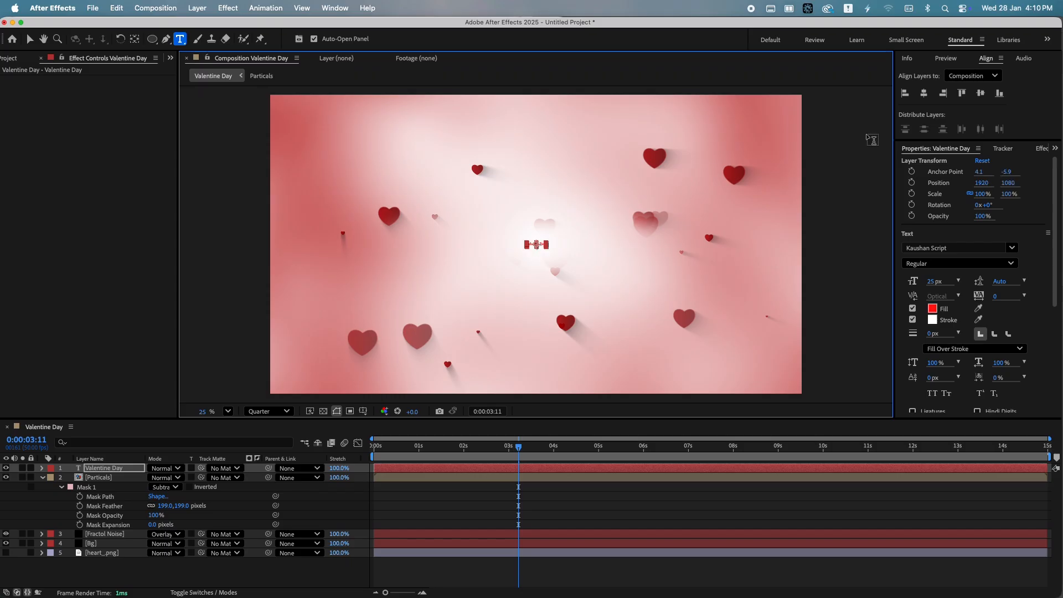
{"action": "left_click_drag", "start_coordinate": [985, 195], "coordinate": [1038, 195]}
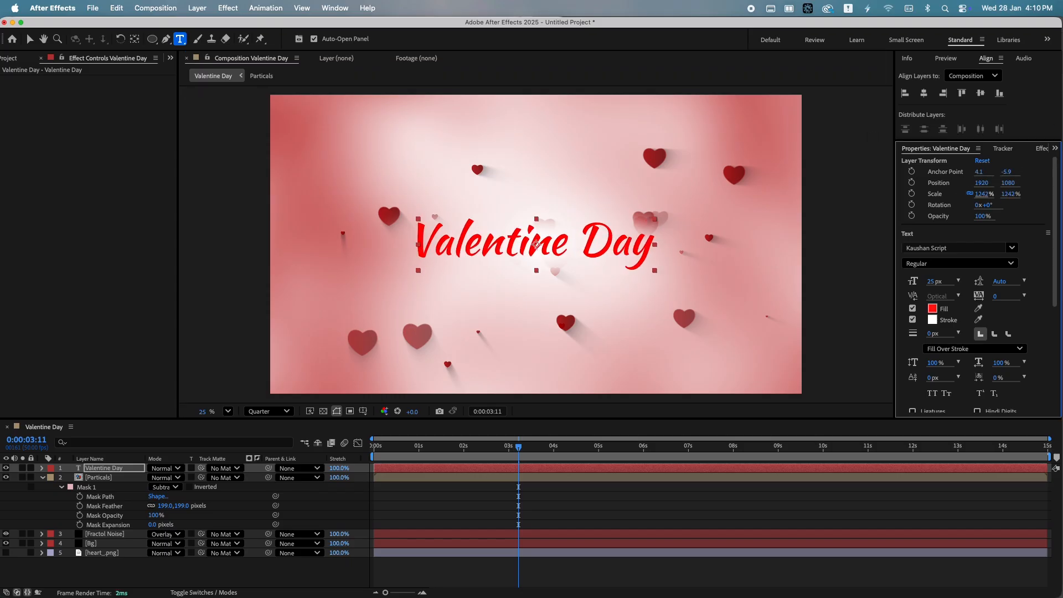
Enlarge the Particals mask ellipse so it surrounds the Valentine Day title
{"action": "left_click", "coordinate": [96, 488]}
{"action": "key", "text": "super+t"}
{"action": "left_click_drag", "start_coordinate": [536, 209], "coordinate": [536, 201]}
{"action": "left_click_drag", "start_coordinate": [536, 280], "coordinate": [536, 285]}
{"action": "left_click_drag", "start_coordinate": [693, 243], "coordinate": [708, 243]}
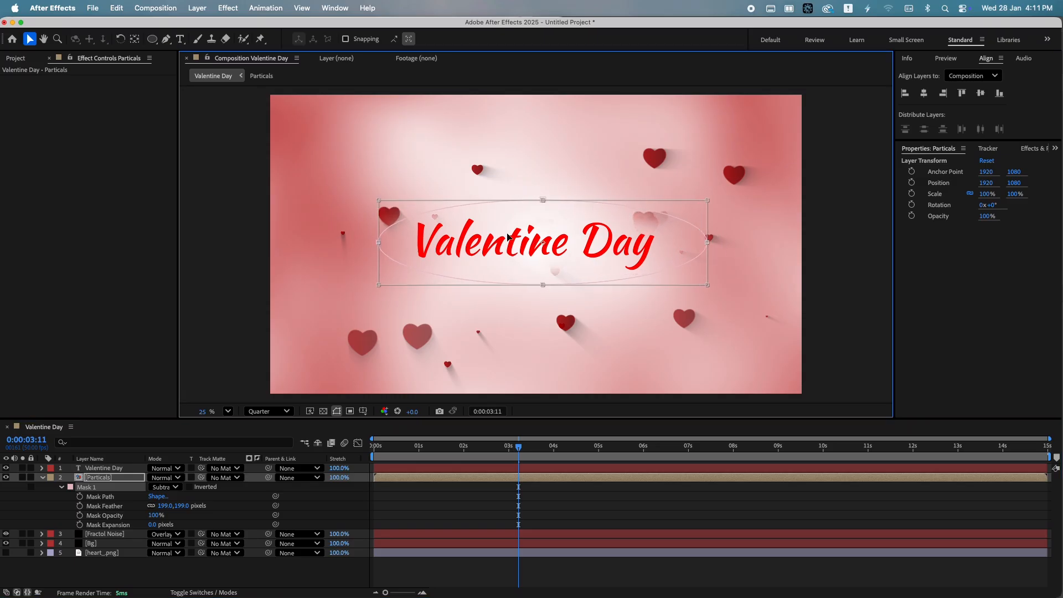
{"action": "left_click_drag", "start_coordinate": [378, 243], "coordinate": [366, 243]}
{"action": "left_click", "coordinate": [643, 519]}
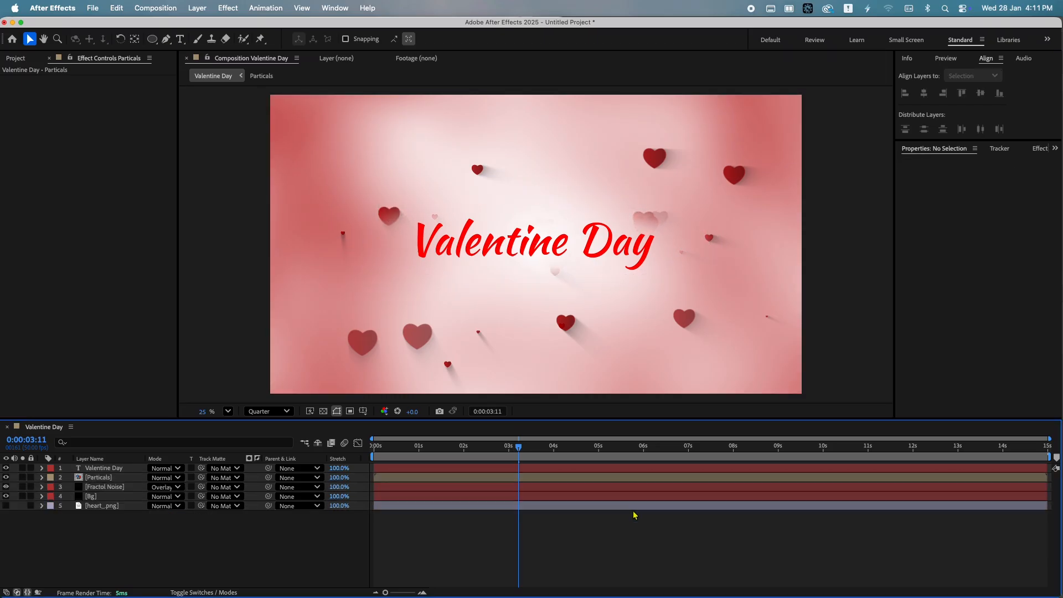
Play back the composition from the start to preview the title and hearts
{"action": "left_click_drag", "start_coordinate": [518, 446], "coordinate": [372, 449]}
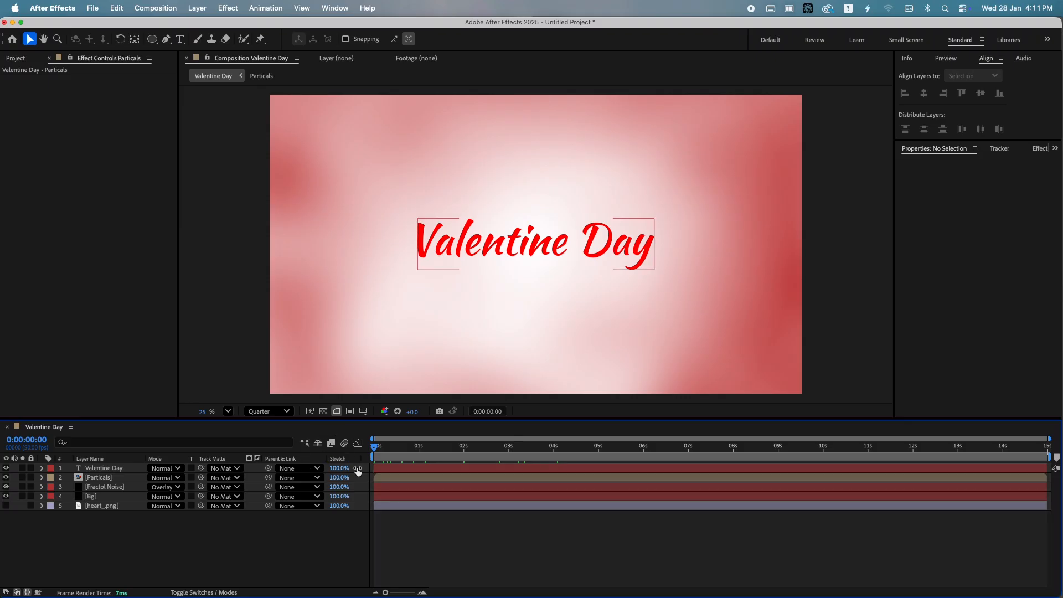
{"action": "key", "text": "space"}
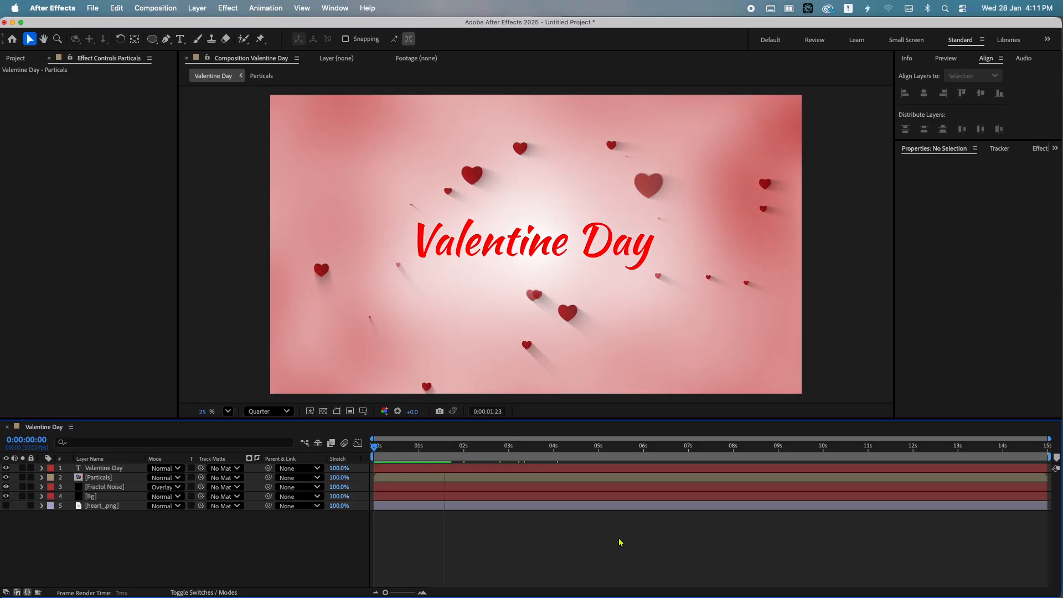
Create masks from the Valentine Day text layer
{"action": "left_click", "coordinate": [89, 468]}
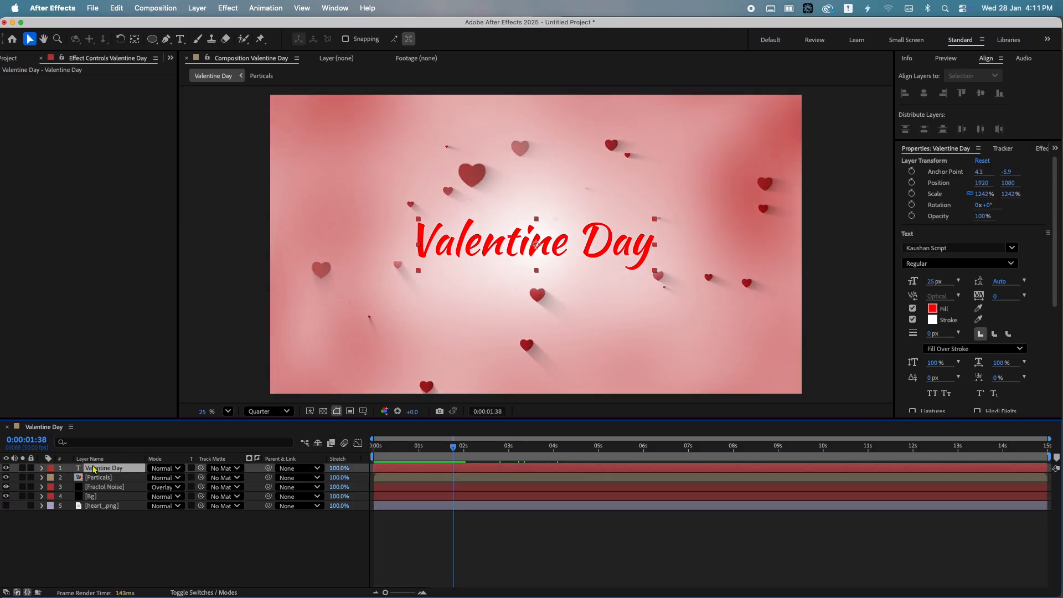
{"action": "right_click", "coordinate": [90, 470]}
{"action": "mouse_move", "coordinate": [150, 480]}
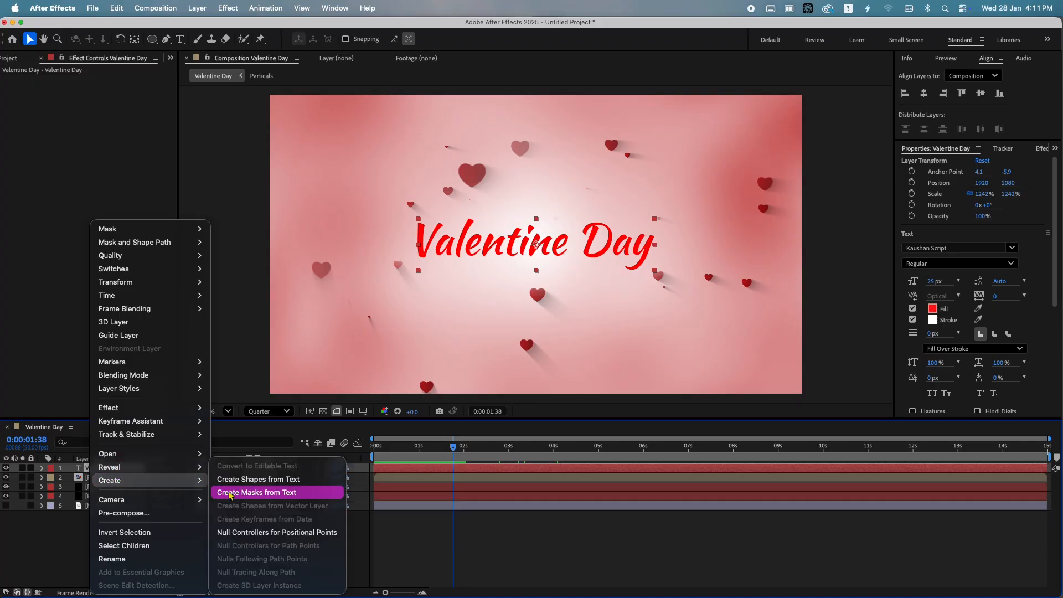
{"action": "left_click", "coordinate": [232, 494]}
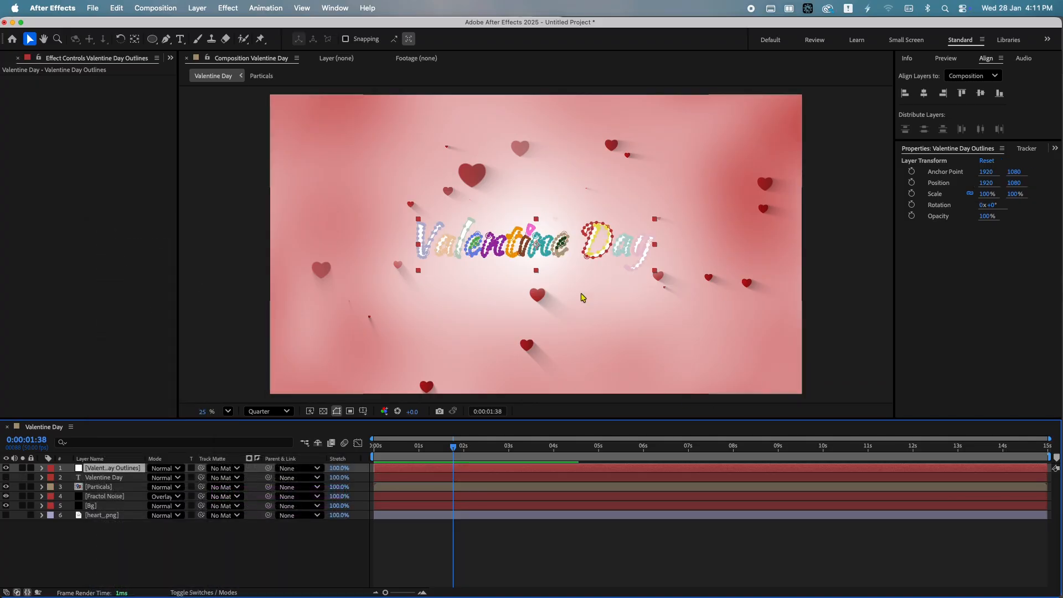
Search the effects for fill and apply the Fill effect to the Valentine Day Outlines layer
{"action": "scroll", "coordinate": [974, 151], "scroll_direction": "down", "scroll_amount": 3}
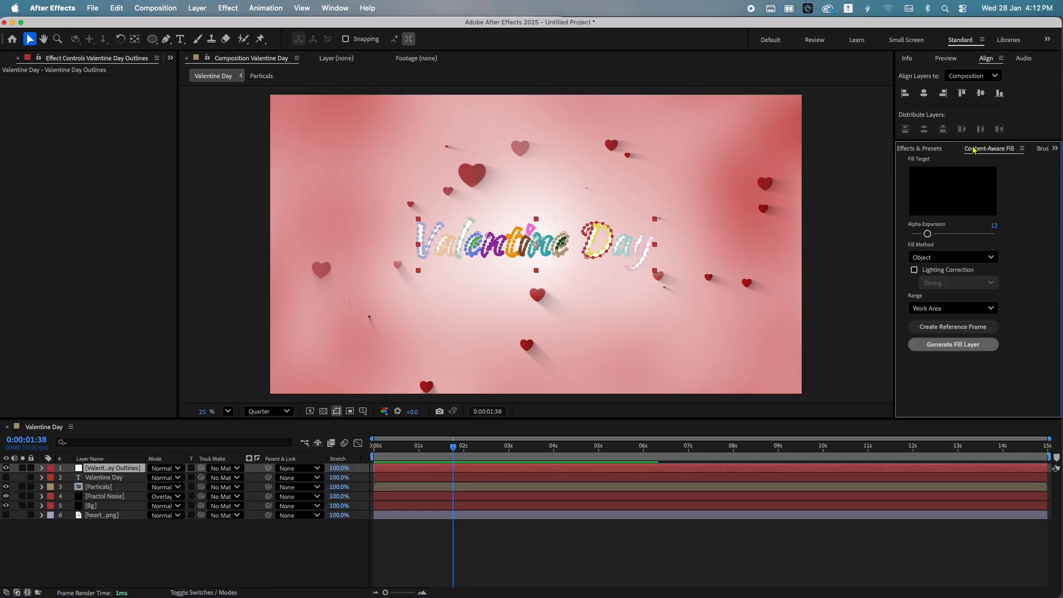
{"action": "left_click", "coordinate": [925, 150]}
{"action": "left_click", "coordinate": [944, 161]}
{"action": "key", "text": "BackSpace"}
{"action": "key", "text": "BackSpace"}
{"action": "key", "text": "BackSpace"}
{"action": "type", "text": "fill"}
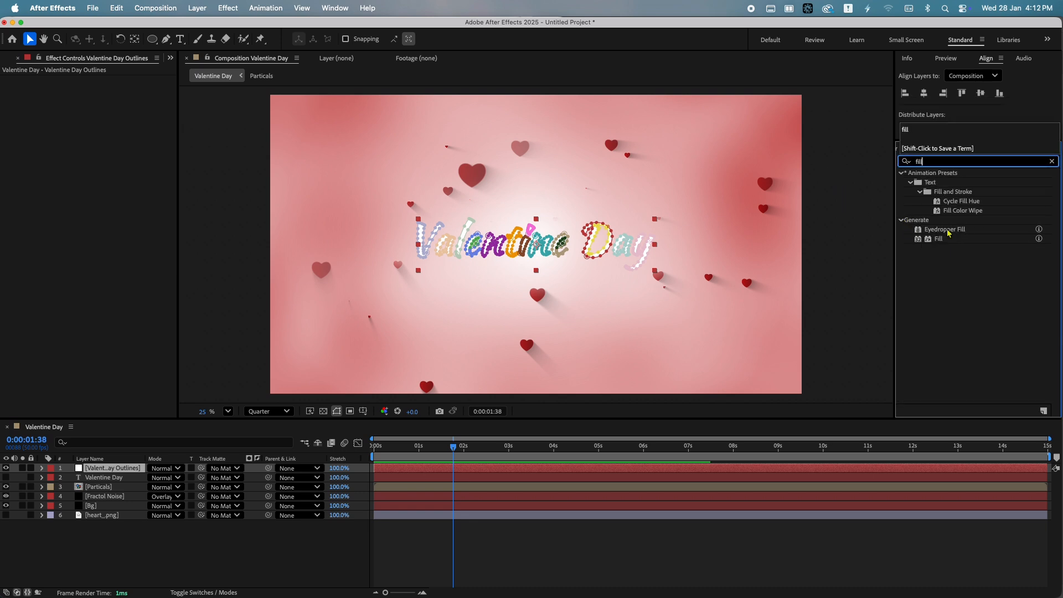
{"action": "left_click_drag", "start_coordinate": [939, 238], "coordinate": [139, 469]}
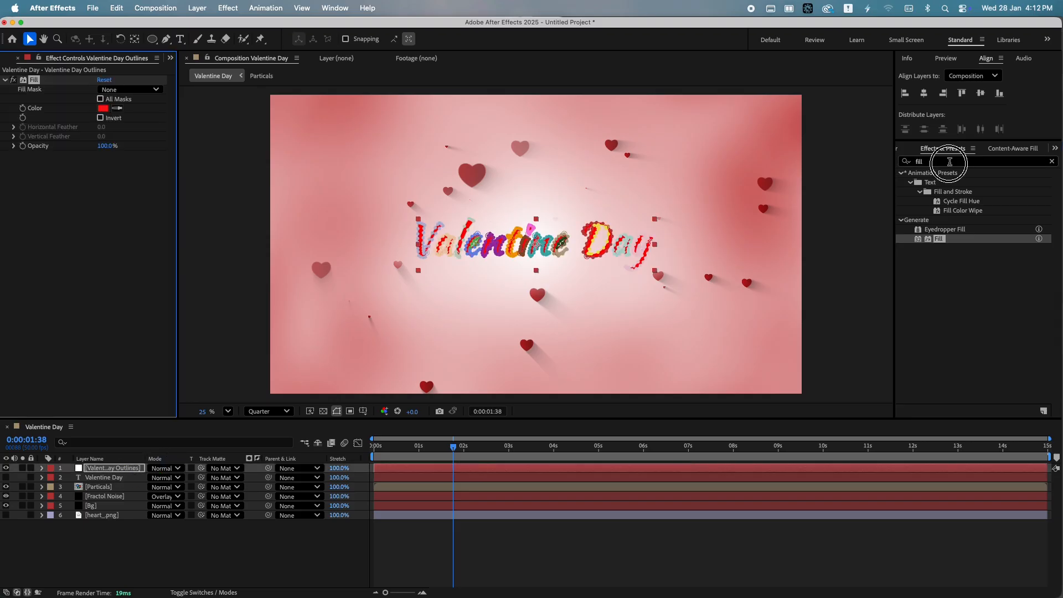
Apply the Stroke effect to the Outlines layer and set its Brush Size to 17.7
{"action": "type", "text": "strok"}
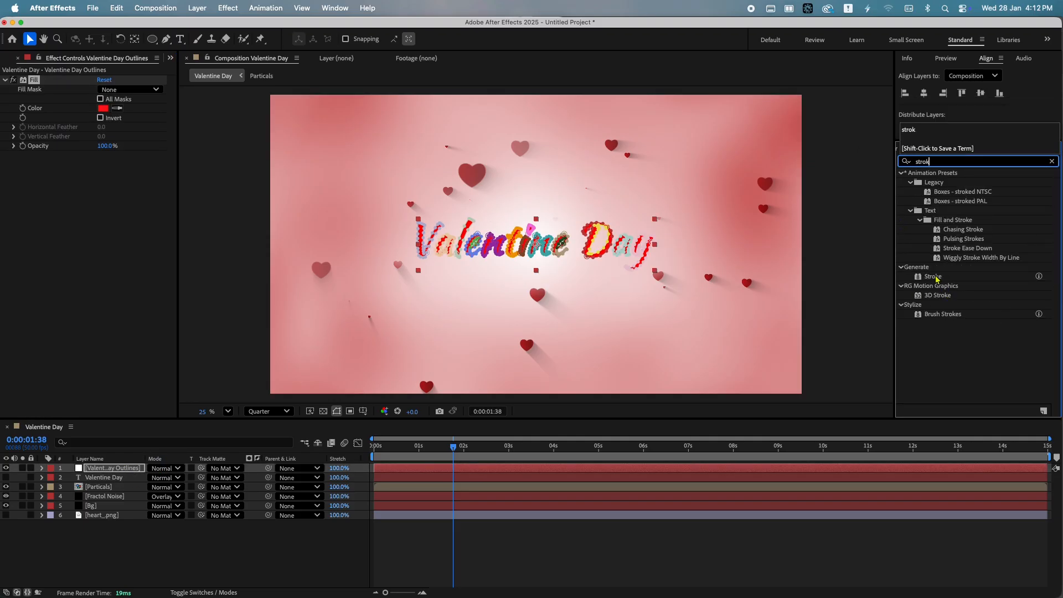
{"action": "mouse_move", "coordinate": [937, 278]}
{"action": "left_mouse_down"}
{"action": "mouse_move", "coordinate": [159, 474]}
{"action": "mouse_move", "coordinate": [123, 471]}
{"action": "left_mouse_up"}
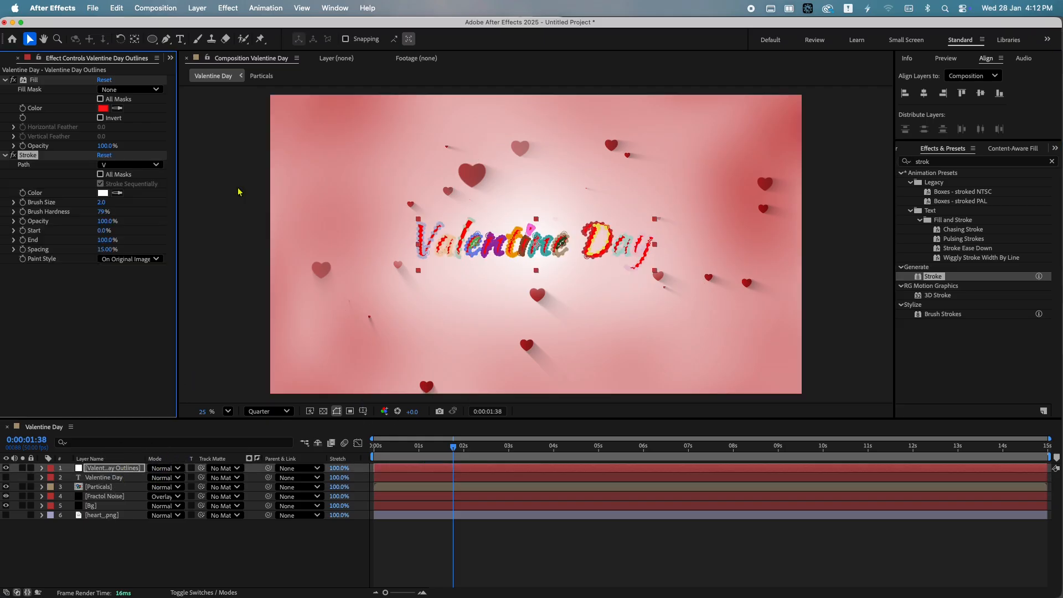
{"action": "left_click", "coordinate": [575, 564]}
{"action": "left_click_drag", "start_coordinate": [105, 203], "coordinate": [132, 204]}
Enable All Masks and turn off Stroke Sequentially in the Stroke effect
{"action": "left_click", "coordinate": [599, 445]}
{"action": "left_click", "coordinate": [669, 549]}
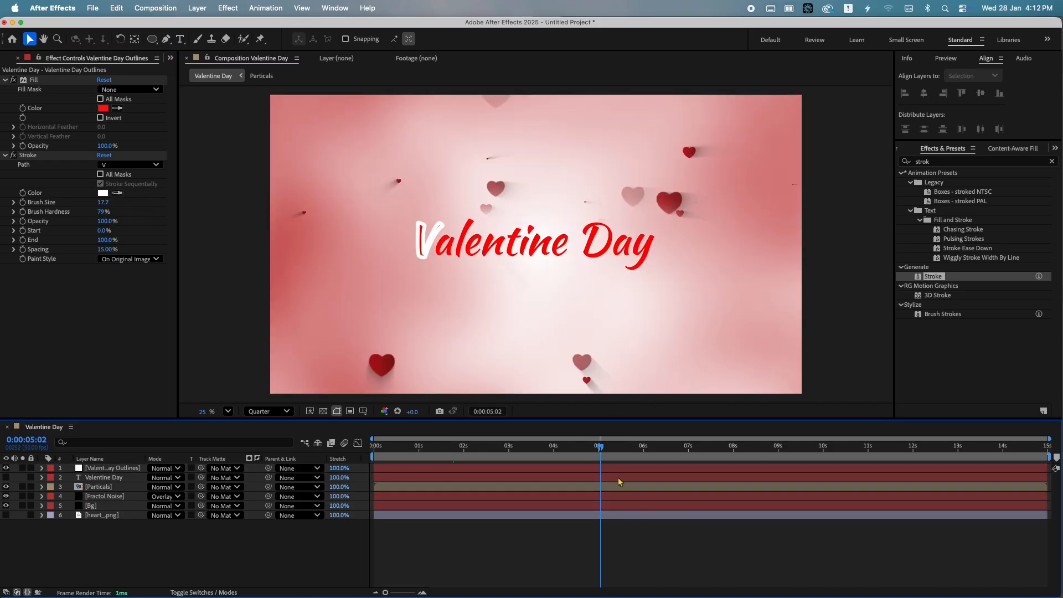
{"action": "left_click_drag", "start_coordinate": [600, 444], "coordinate": [596, 444]}
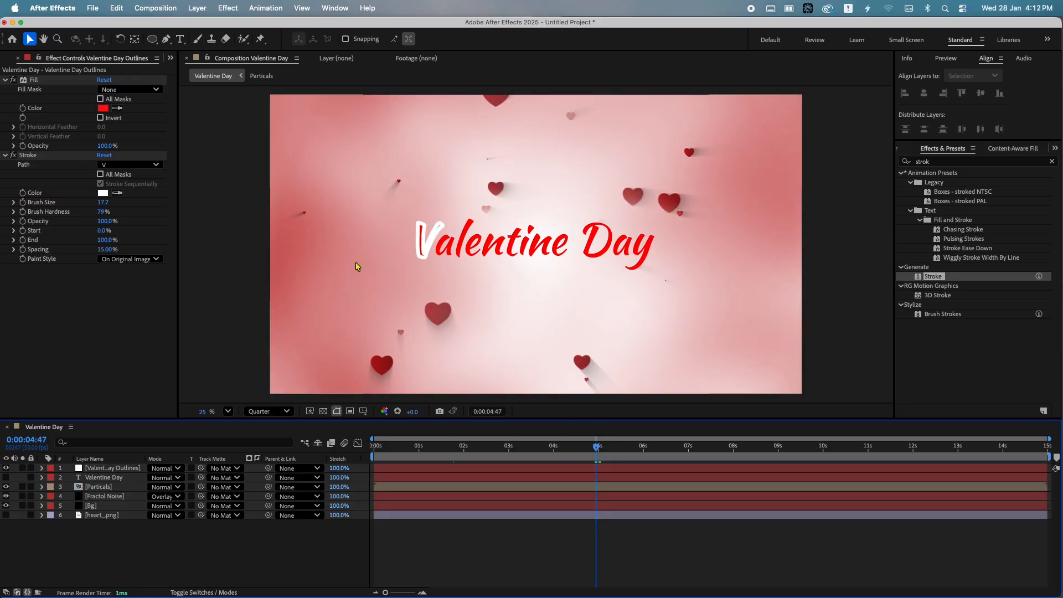
{"action": "left_click", "coordinate": [117, 177]}
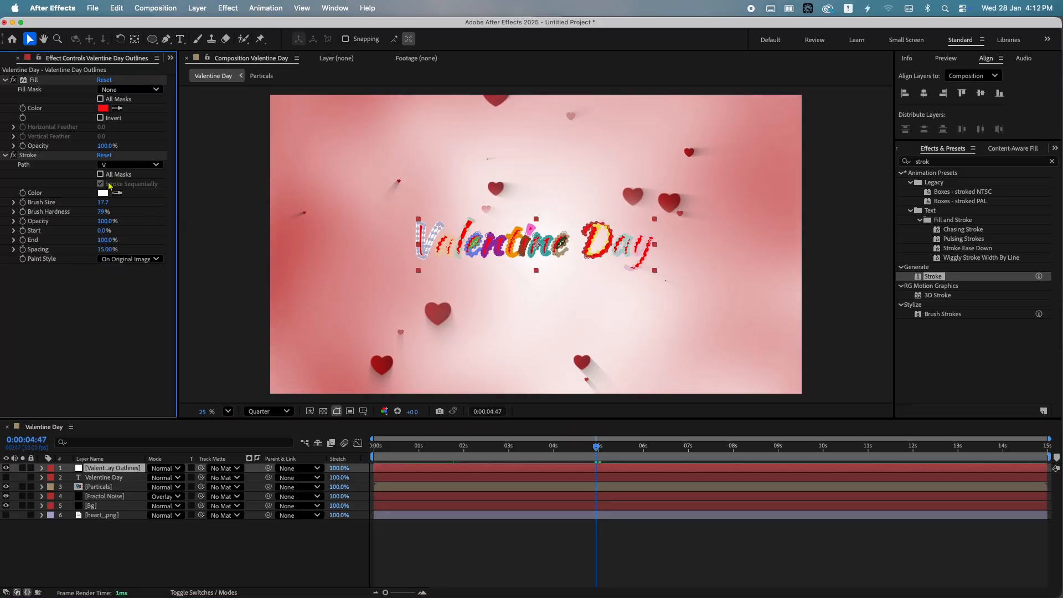
{"action": "left_click", "coordinate": [101, 175]}
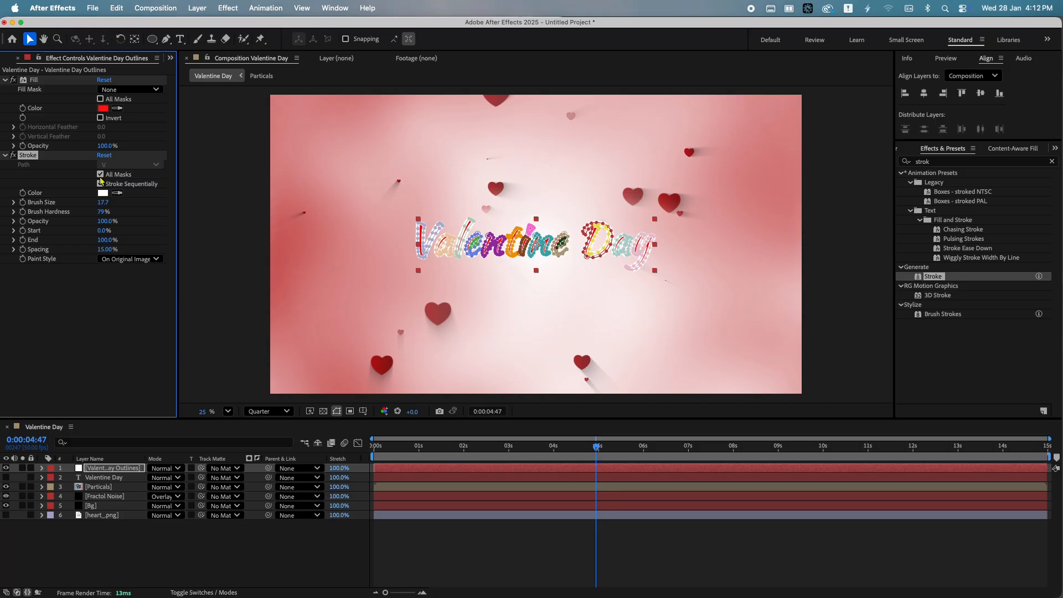
{"action": "left_click", "coordinate": [648, 554]}
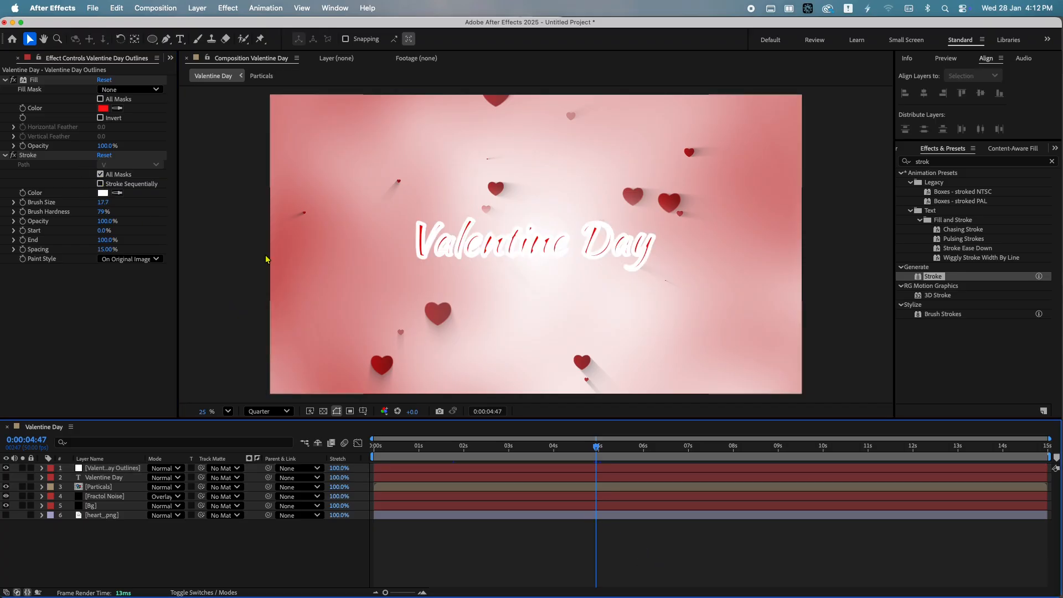
Set the Stroke Brush Size to 6.5
{"action": "left_click_drag", "start_coordinate": [103, 203], "coordinate": [45, 207]}
{"action": "left_click", "coordinate": [502, 531]}
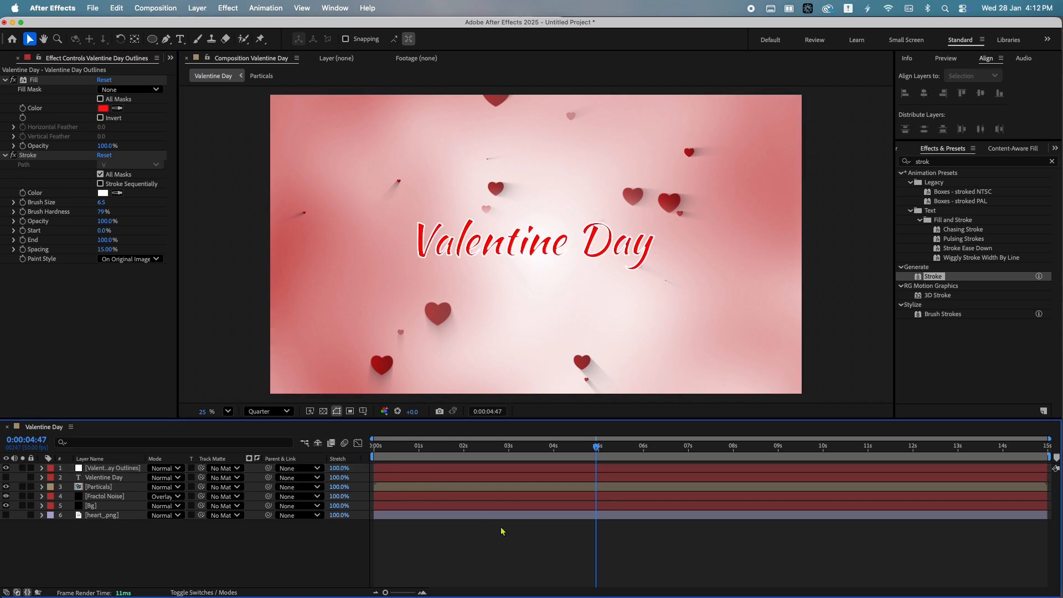
{"action": "left_click_drag", "start_coordinate": [589, 460], "coordinate": [510, 453]}
{"action": "left_click", "coordinate": [506, 467]}
{"action": "left_click", "coordinate": [514, 451]}
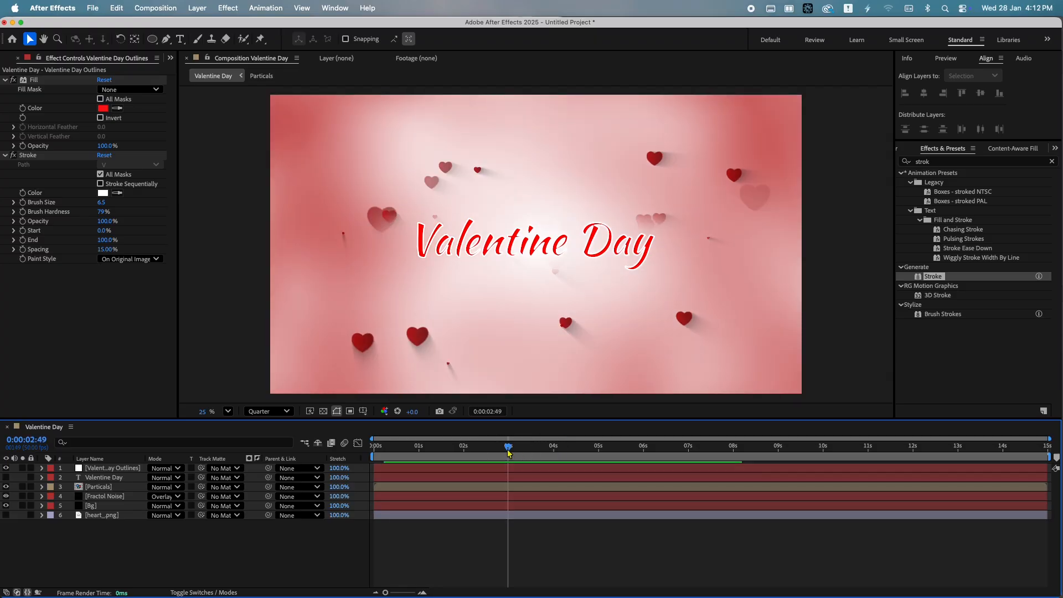
At the start of the timeline, set the Stroke End to 0% and add a keyframe for it
{"action": "key", "text": "Home"}
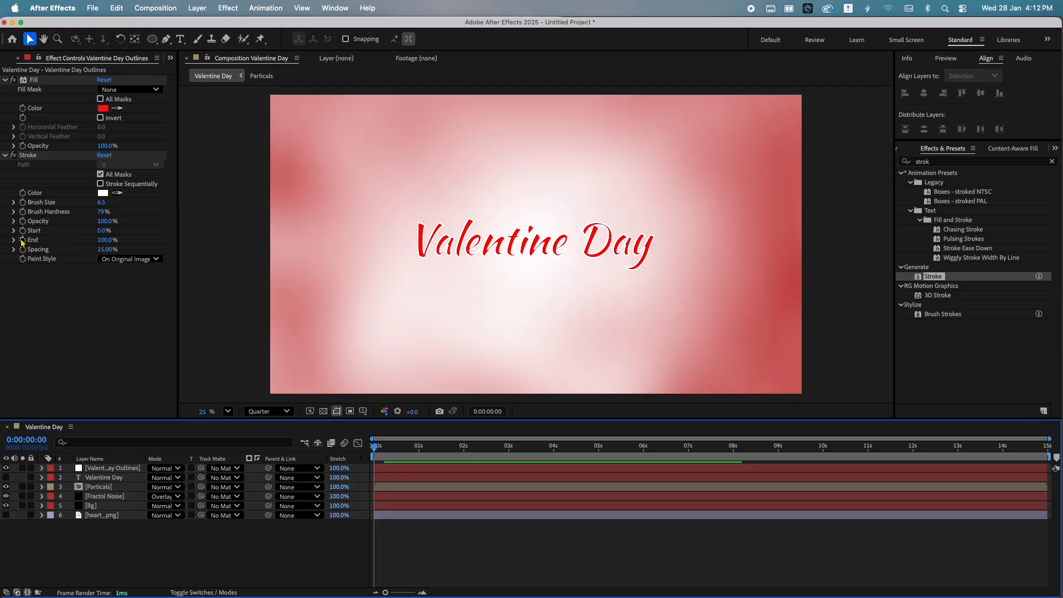
{"action": "left_click", "coordinate": [102, 240]}
{"action": "type", "text": "0"}
{"action": "key", "text": "Return"}
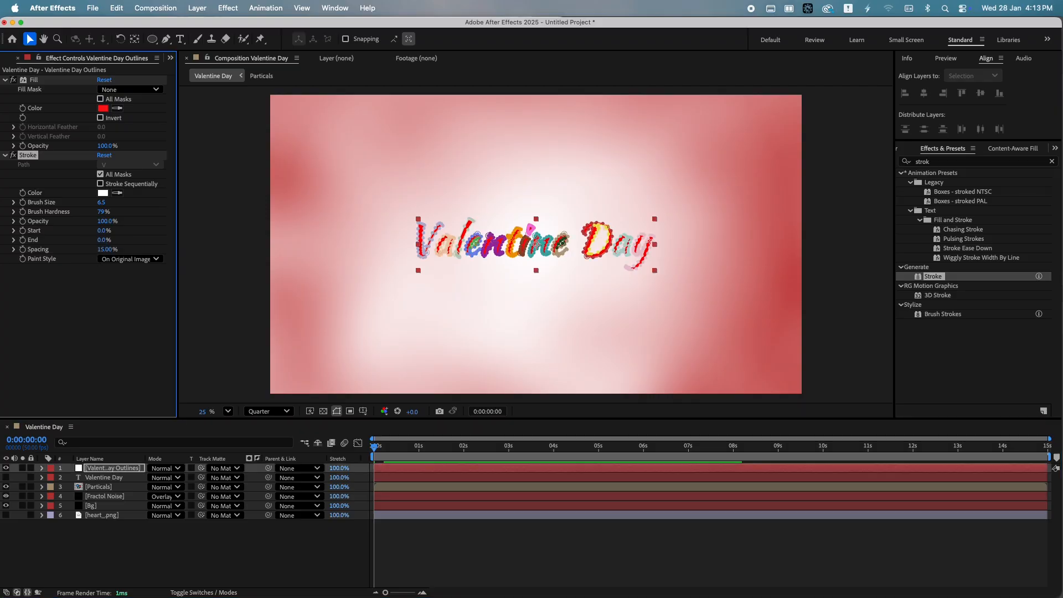
{"action": "left_click", "coordinate": [23, 240]}
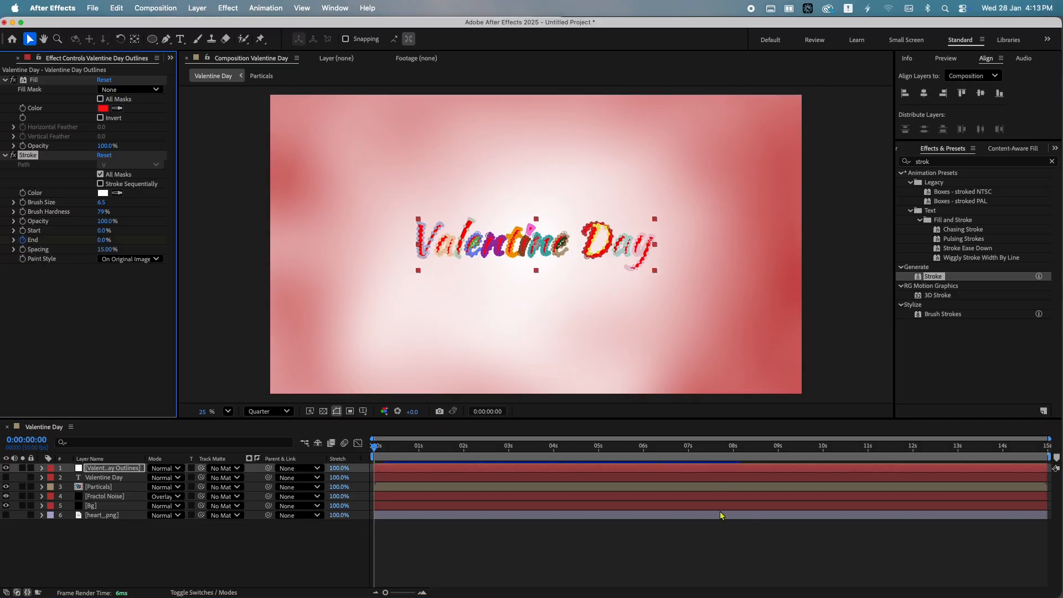
At 5 seconds, set the Stroke End to 100%
{"action": "left_click", "coordinate": [599, 453]}
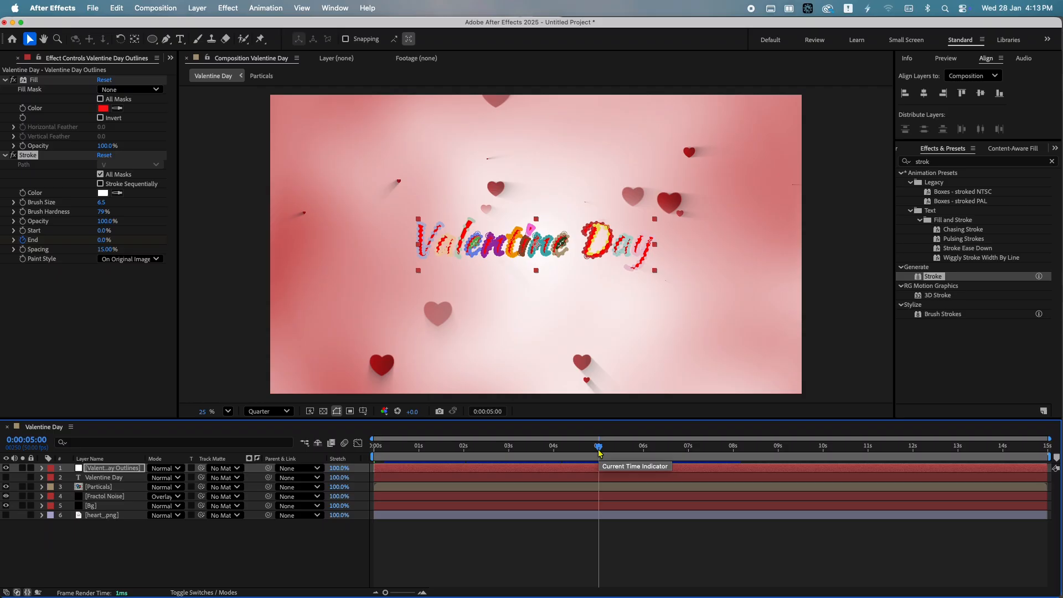
{"action": "key", "text": "u"}
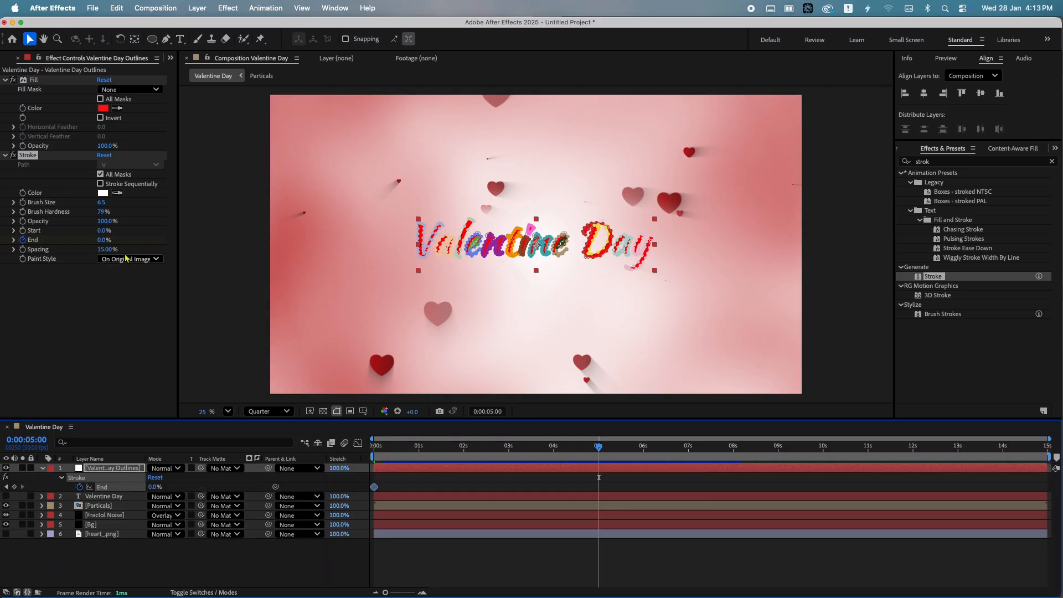
{"action": "left_click", "coordinate": [102, 240]}
{"action": "type", "text": "1"}
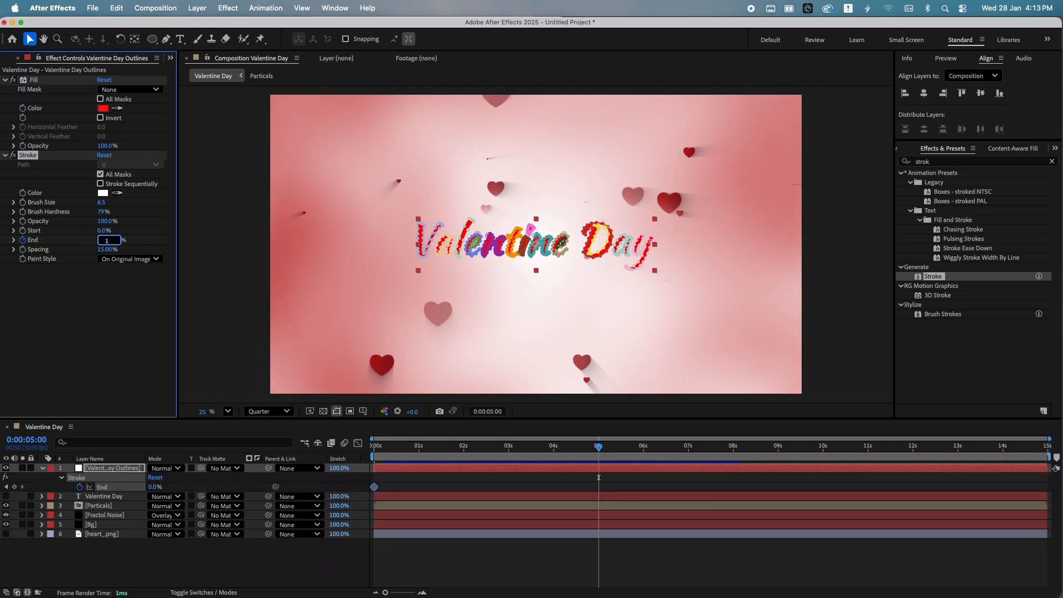
{"action": "type", "text": "00"}
{"action": "key", "text": "Return"}
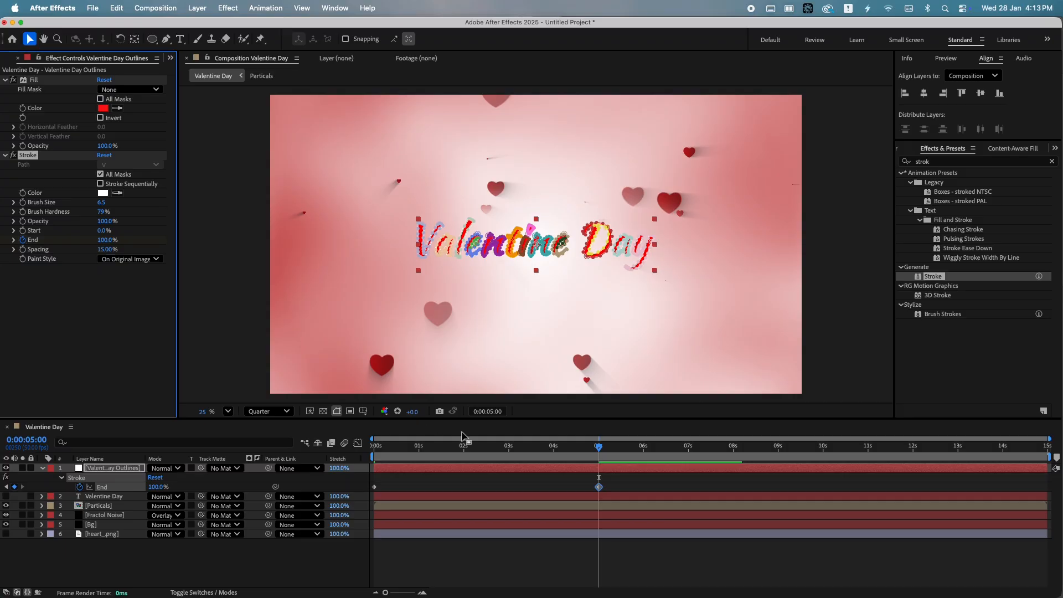
Apply Easy Ease to the Stroke End keyframes and play the animation from the start
{"action": "left_click_drag", "start_coordinate": [627, 481], "coordinate": [287, 489]}
{"action": "key", "text": "F9"}
{"action": "left_click_drag", "start_coordinate": [465, 448], "coordinate": [370, 451]}
{"action": "left_click", "coordinate": [469, 571]}
{"action": "key", "text": "space"}
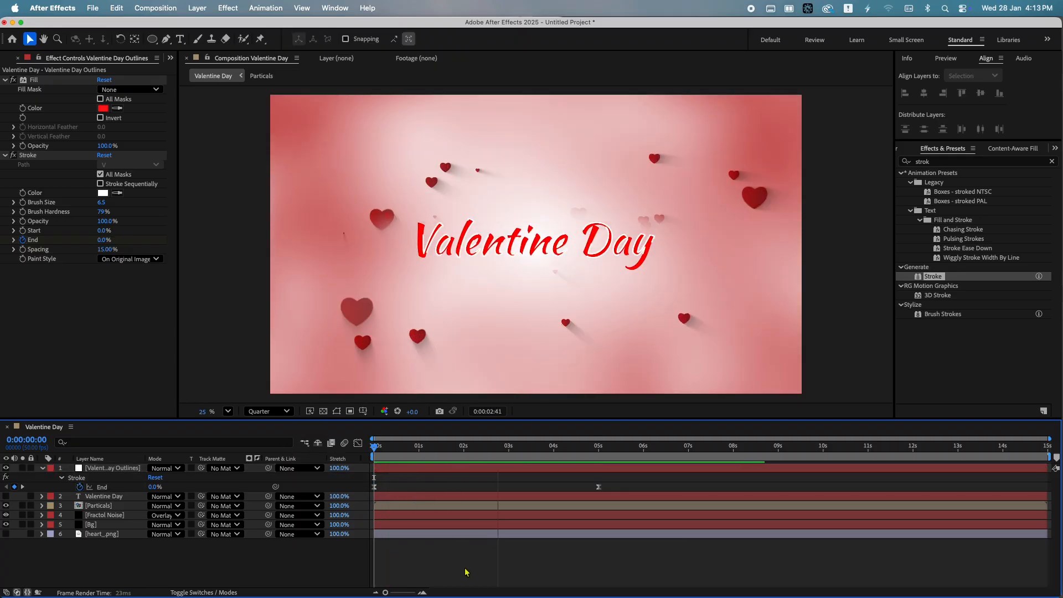
Apply the Bevel Alpha effect to the Valentine Day Outlines layer
{"action": "left_click", "coordinate": [940, 161]}
{"action": "type", "text": "beve"}
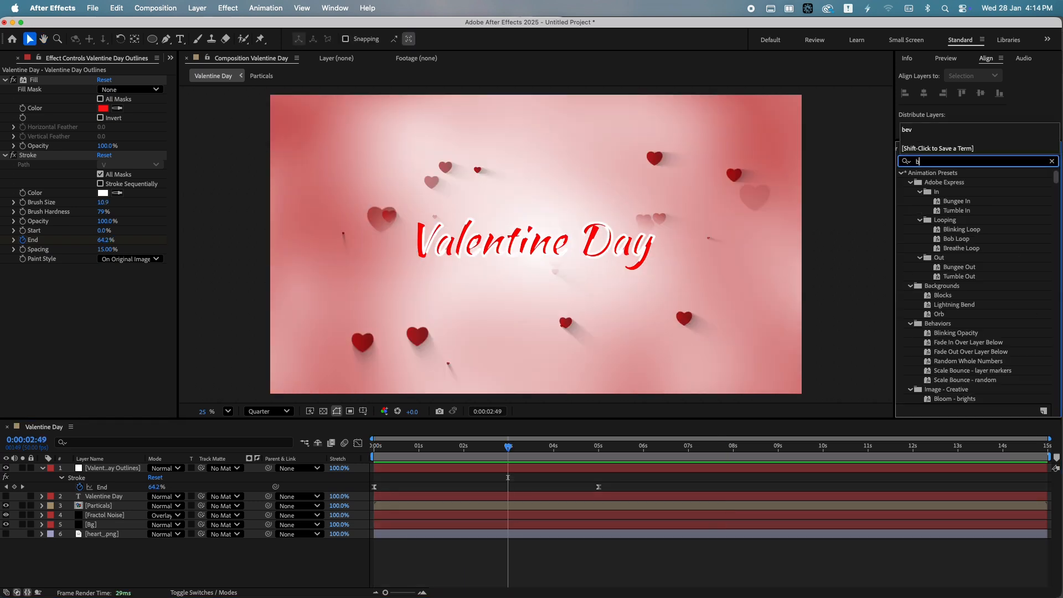
{"action": "left_click_drag", "start_coordinate": [935, 277], "coordinate": [520, 469]}
Duplicate the Valentine Day Outlines layer and delete Bevel Alpha from the selected copy
{"action": "left_click", "coordinate": [109, 470]}
{"action": "key", "text": "super+d"}
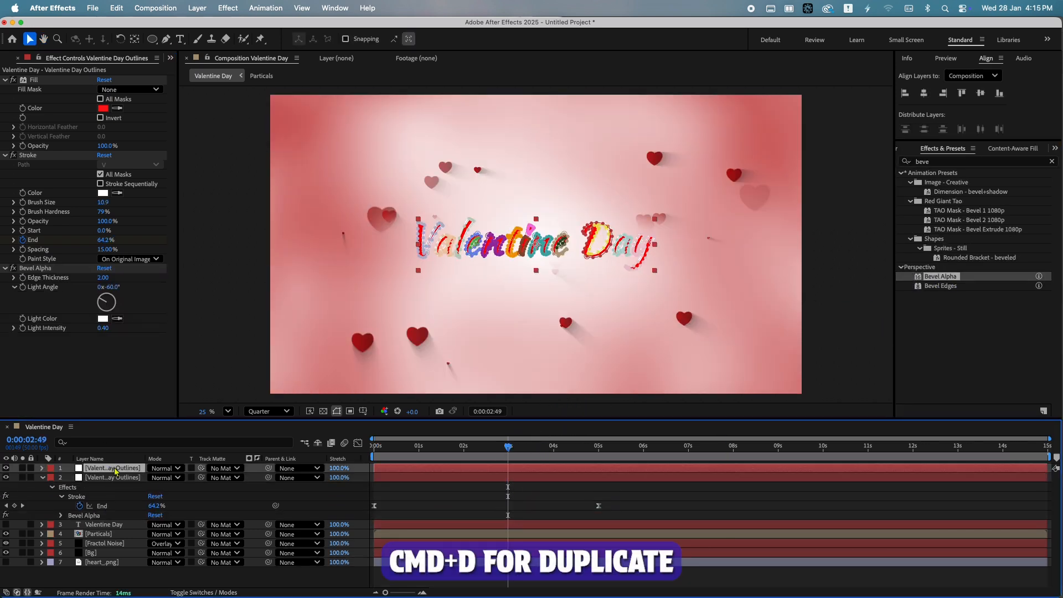
{"action": "left_click", "coordinate": [34, 268]}
{"action": "key", "text": "Delete"}
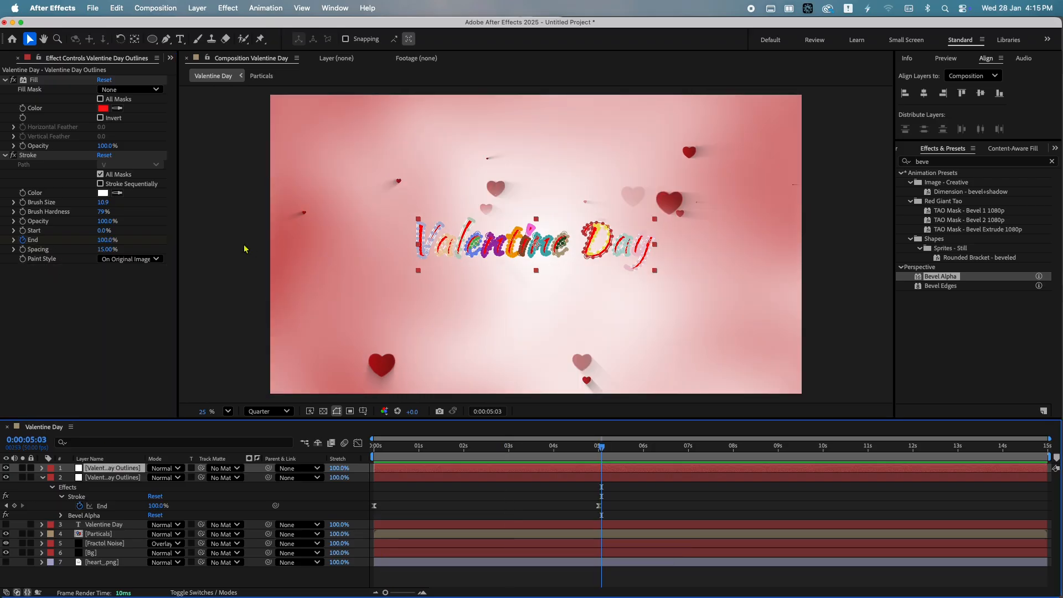
Set the Stroke Brush Size of the second outlines layer to 7
{"action": "left_click", "coordinate": [104, 203]}
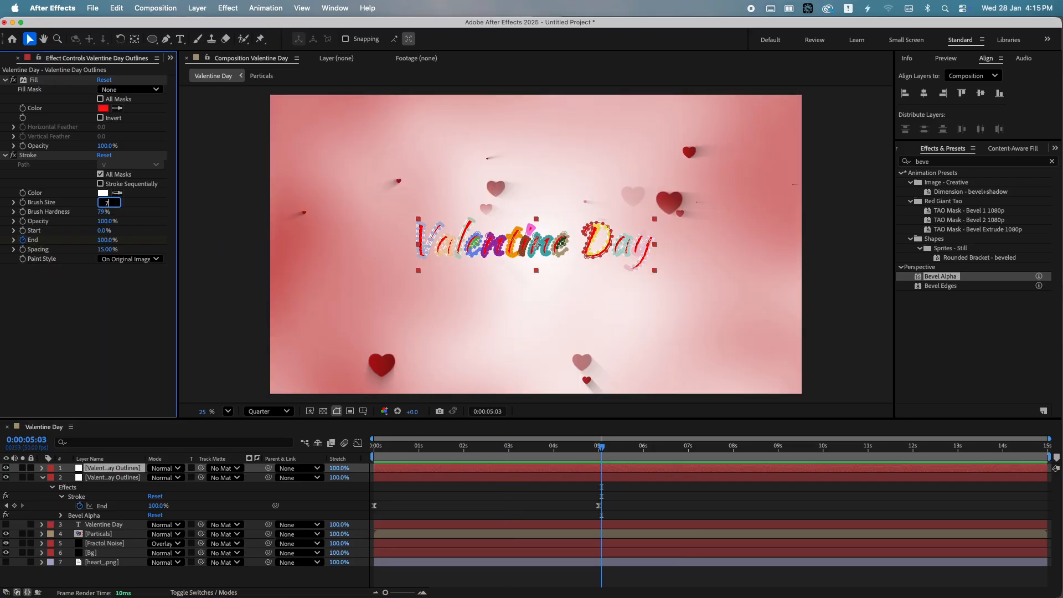
{"action": "left_click", "coordinate": [404, 477]}
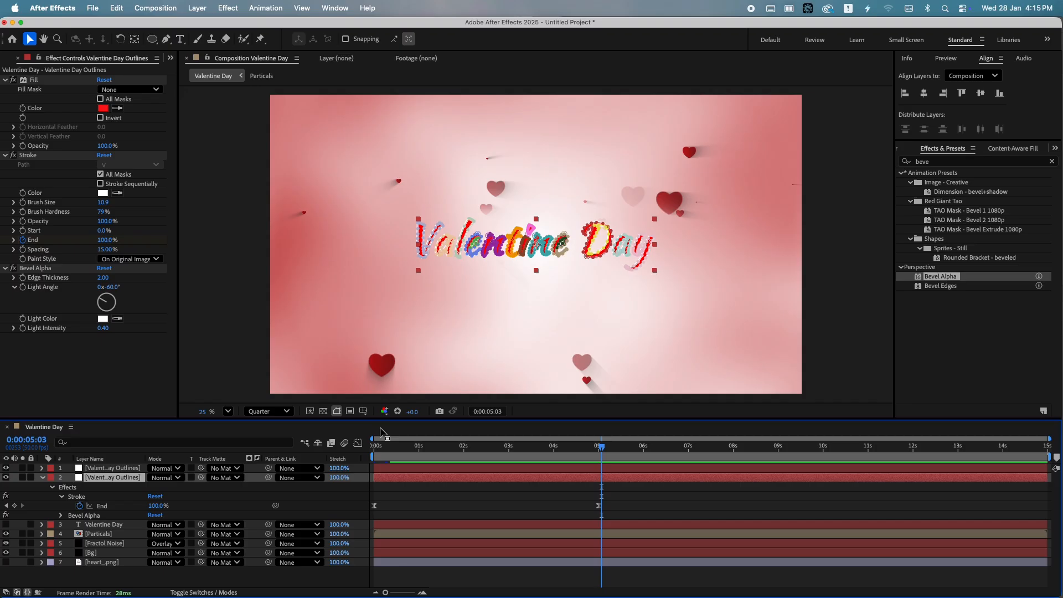
{"action": "left_click", "coordinate": [103, 203]}
{"action": "type", "text": "7"}
{"action": "key", "text": "Return"}
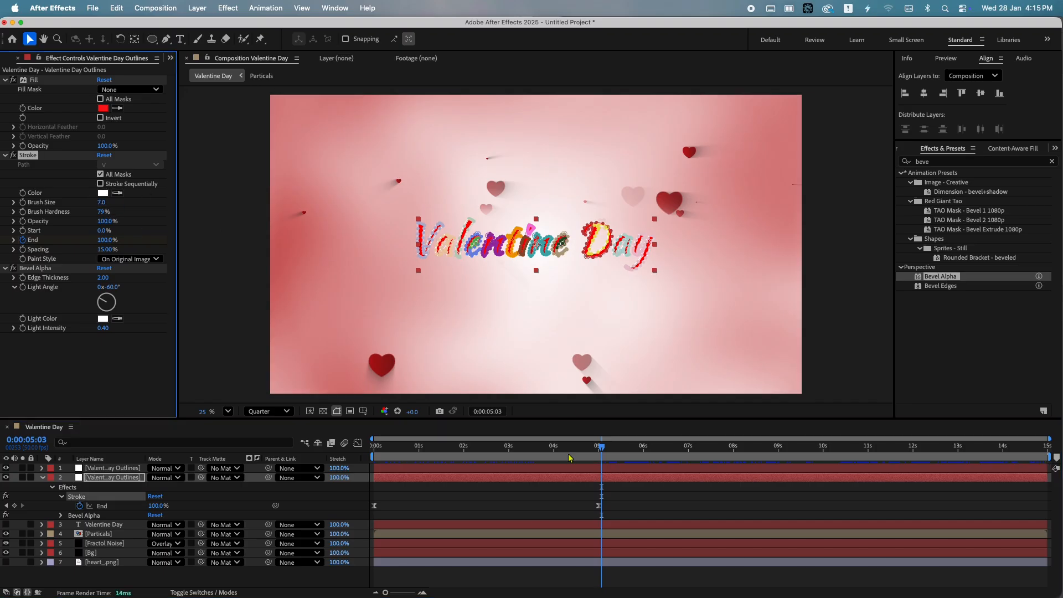
Remove the Bevel Alpha effect from the second outlines layer
{"action": "left_click_drag", "start_coordinate": [576, 451], "coordinate": [373, 456]}
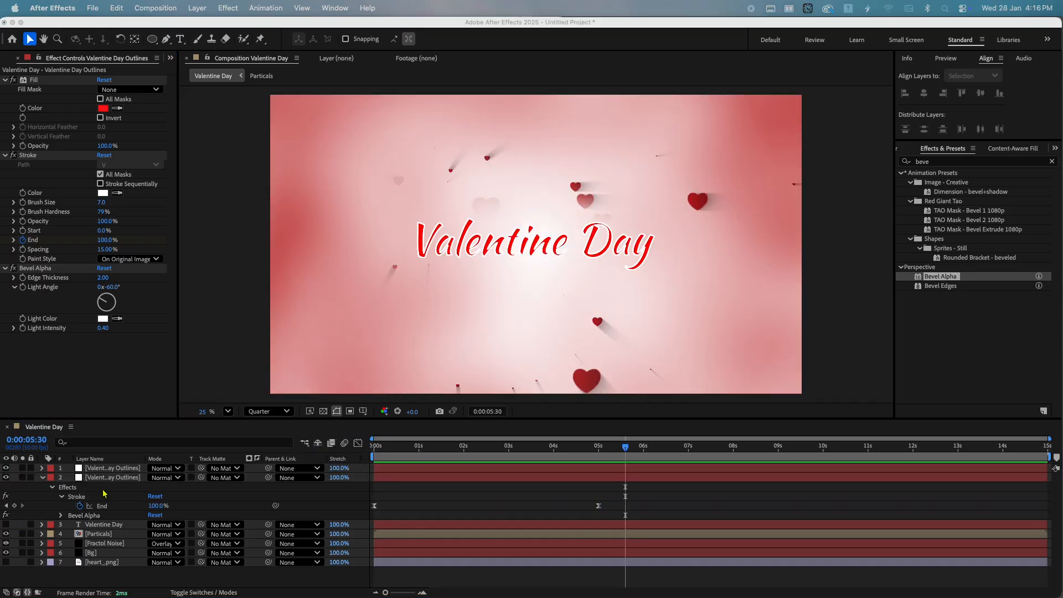
{"action": "left_click", "coordinate": [109, 469]}
{"action": "left_click", "coordinate": [55, 271]}
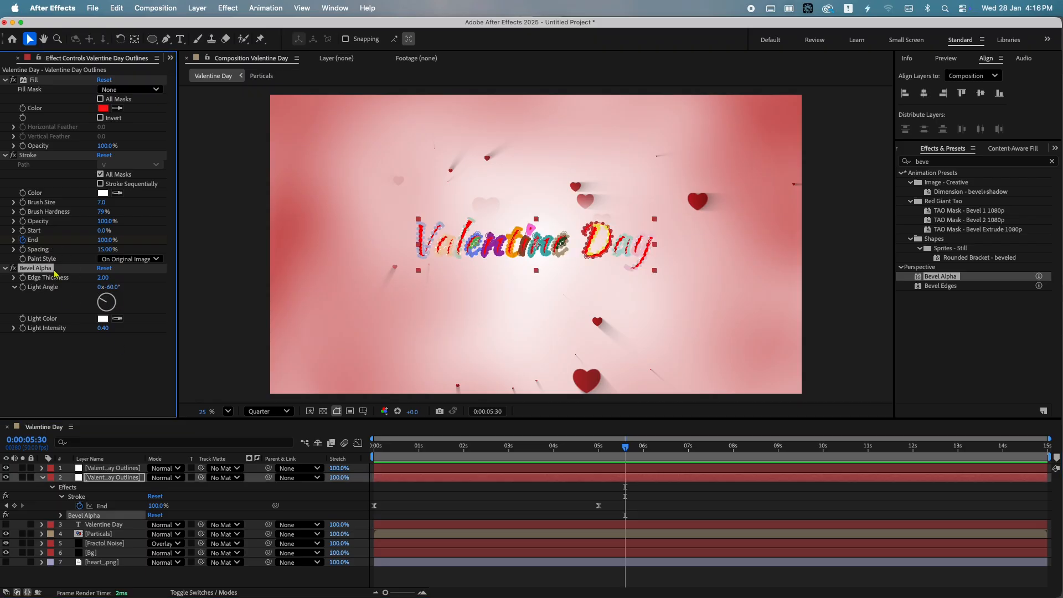
{"action": "key", "text": "Delete"}
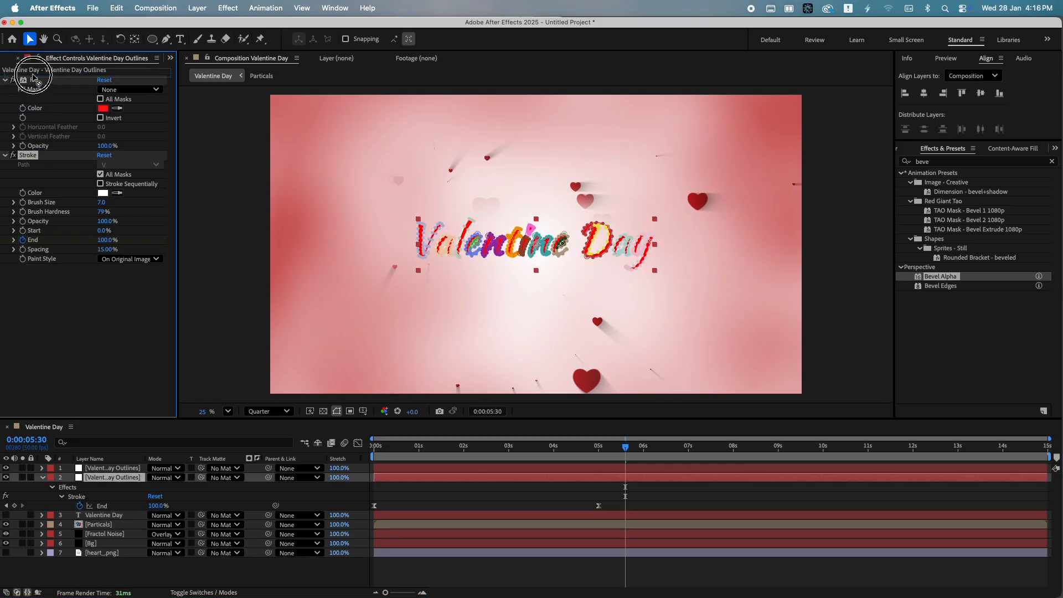
Move the Fill effect below Stroke and pick a new Fill color
{"action": "left_click_drag", "start_coordinate": [33, 80], "coordinate": [39, 291]}
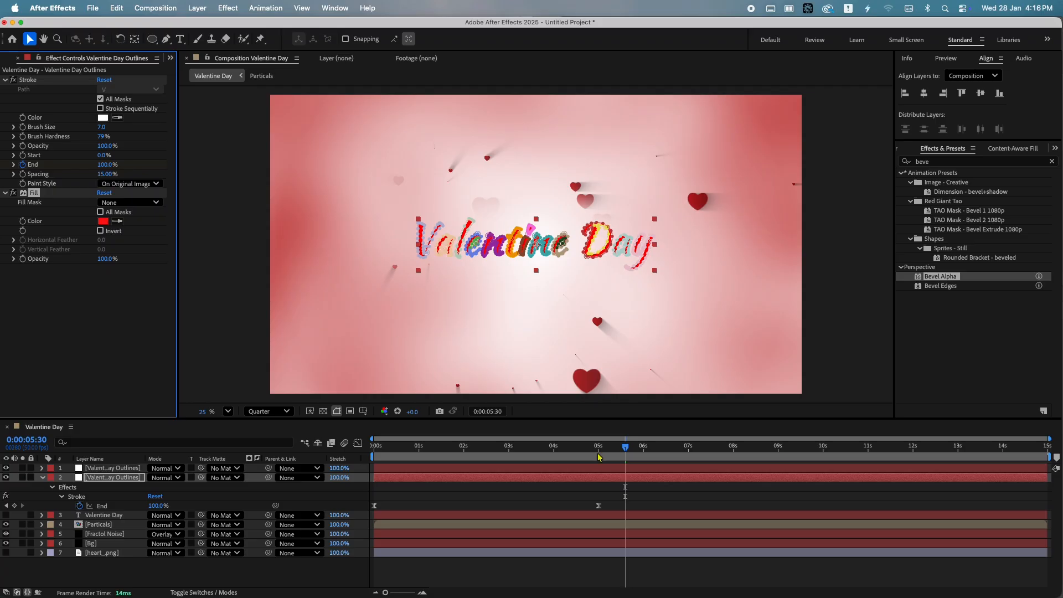
{"action": "key", "text": "space"}
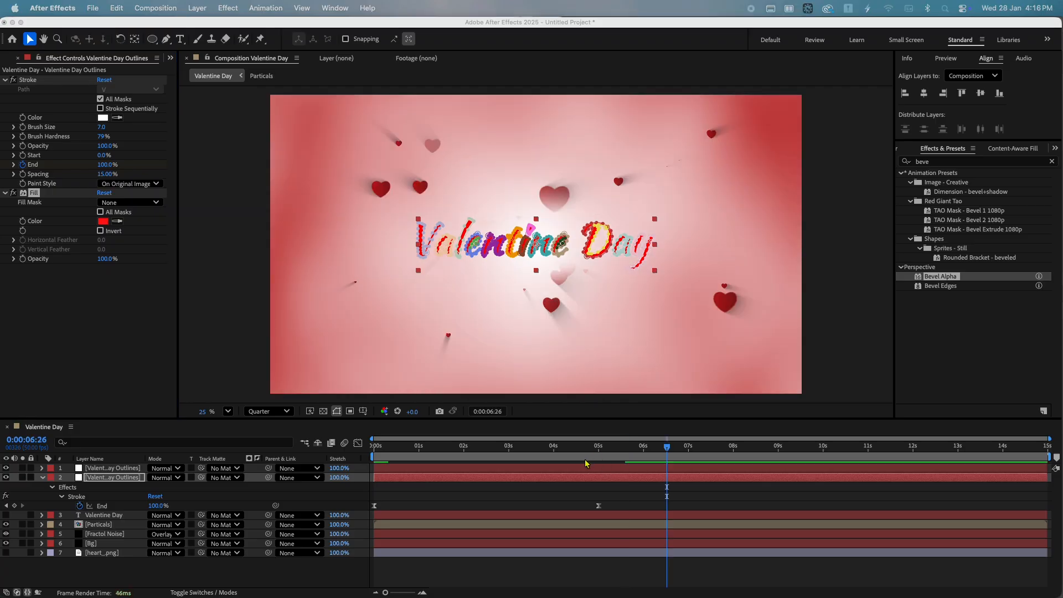
{"action": "left_click", "coordinate": [103, 221]}
{"action": "left_click", "coordinate": [444, 349]}
{"action": "key", "text": "Return"}
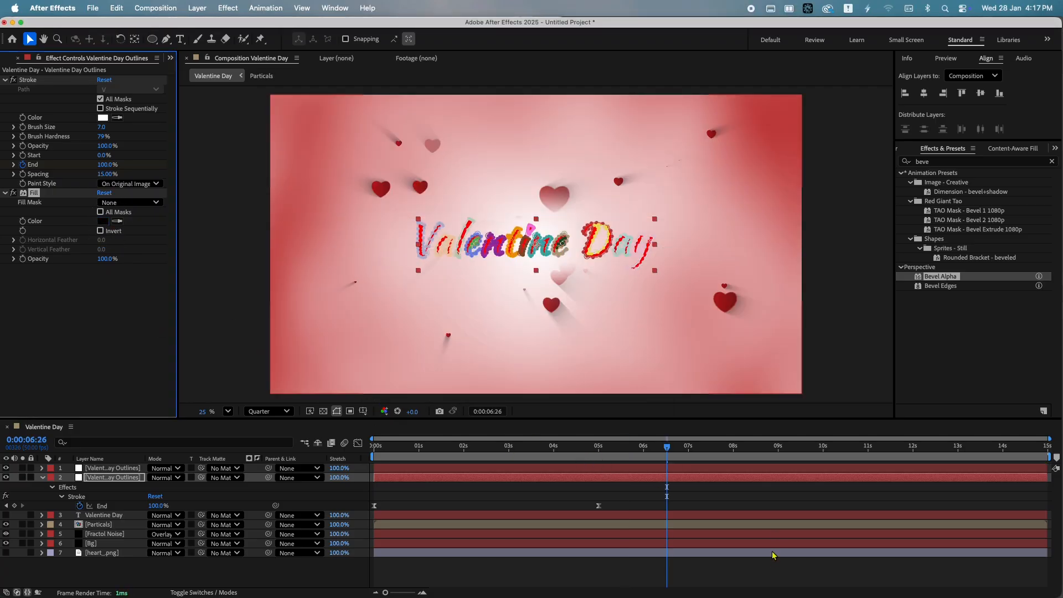
Apply CC Radial Fast Blur to the second outlines layer
{"action": "left_click", "coordinate": [773, 558]}
{"action": "left_click", "coordinate": [952, 161]}
{"action": "type", "text": "rad"}
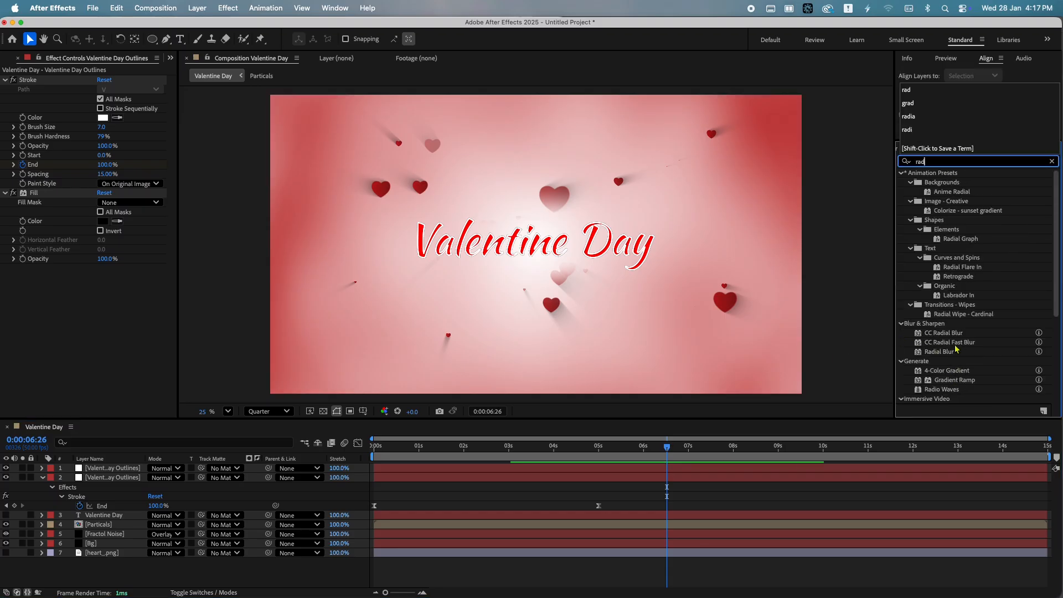
{"action": "left_click_drag", "start_coordinate": [949, 342], "coordinate": [131, 480]}
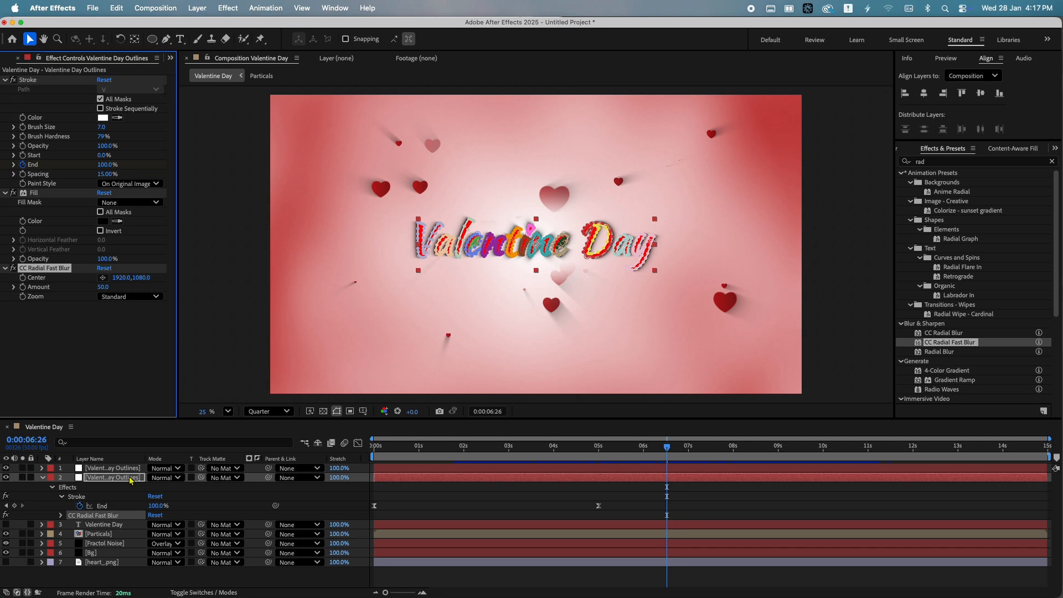
Rename the second outlines layer to Valentine Day Outlines Shadow
{"action": "key", "text": "Return"}
{"action": "left_click", "coordinate": [129, 480]}
{"action": "key", "text": "Return"}
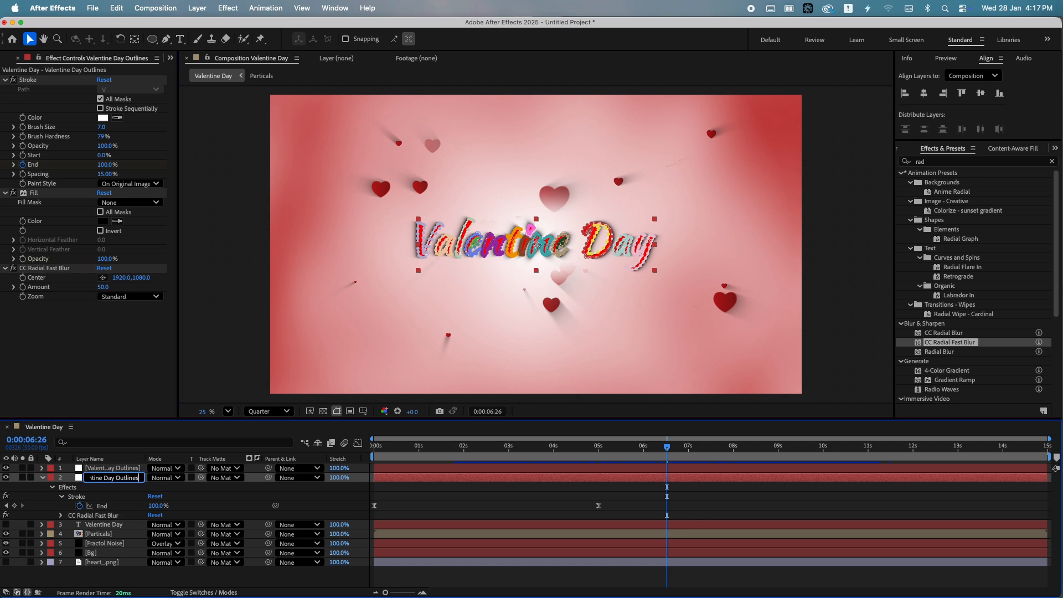
{"action": "type", "text": "Shadow"}
{"action": "key", "text": "Return"}
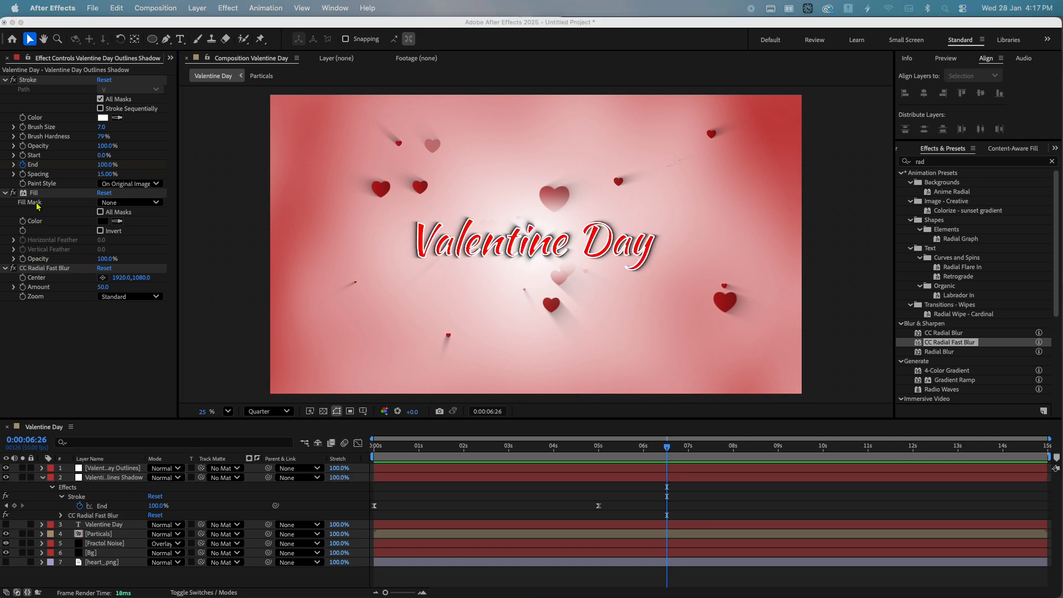
Set the outlines layer's Stroke Paint Style to Reveal Original Image
{"action": "left_click", "coordinate": [31, 283]}
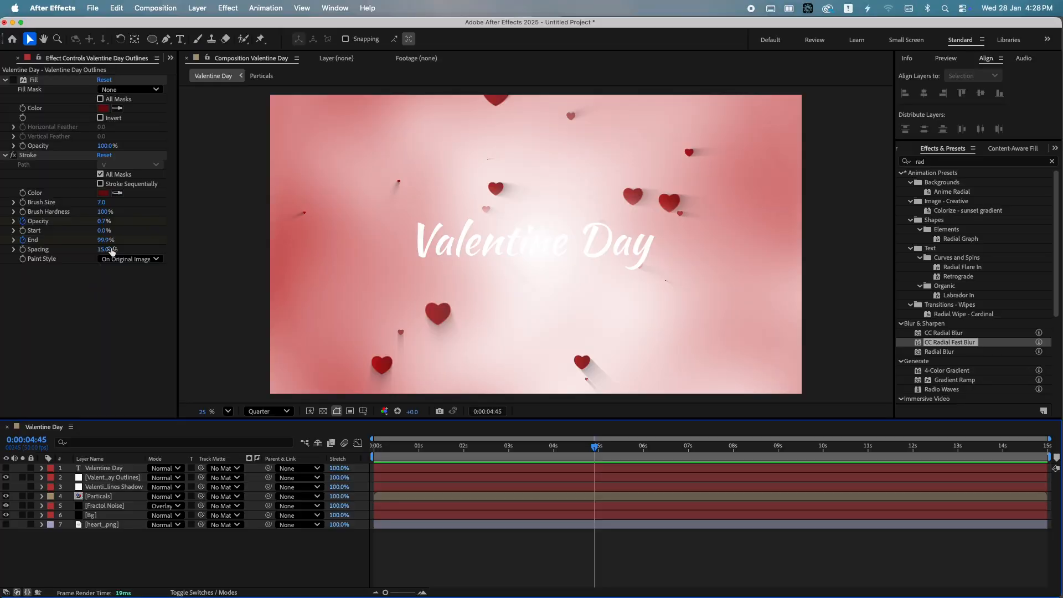
{"action": "left_click", "coordinate": [129, 259]}
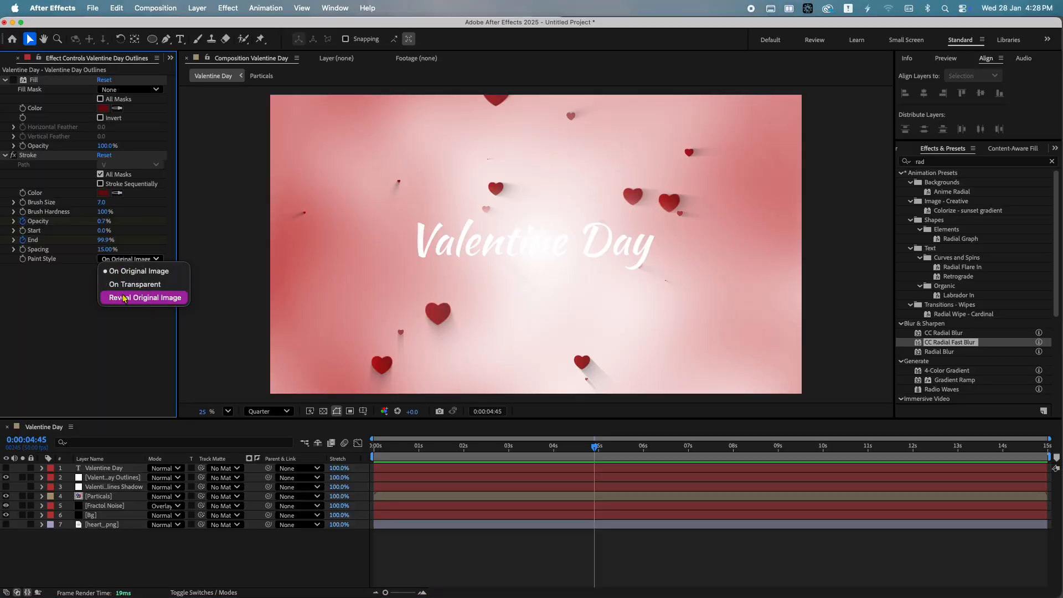
{"action": "left_click", "coordinate": [133, 298]}
Play the composition from the start to review the stroke reveal
{"action": "left_click", "coordinate": [380, 446]}
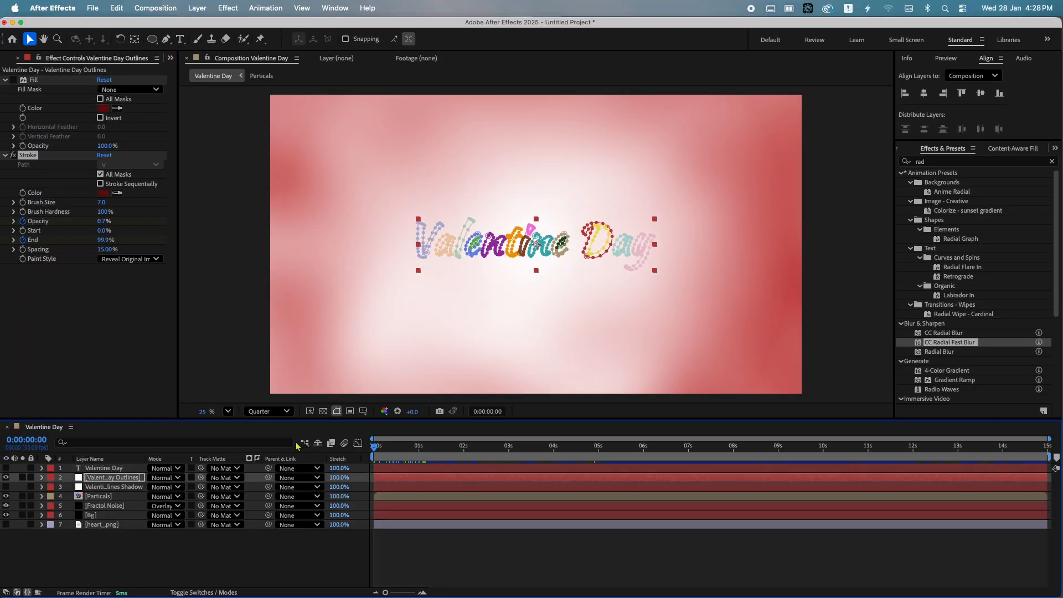
{"action": "left_click", "coordinate": [396, 543]}
{"action": "key", "text": "space"}
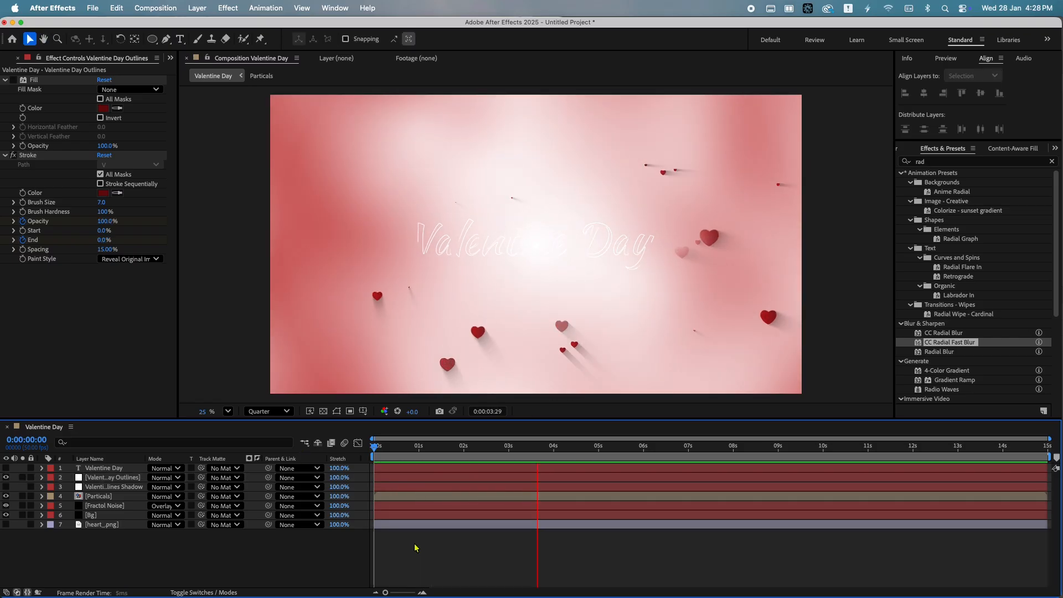
{"action": "key", "text": "space"}
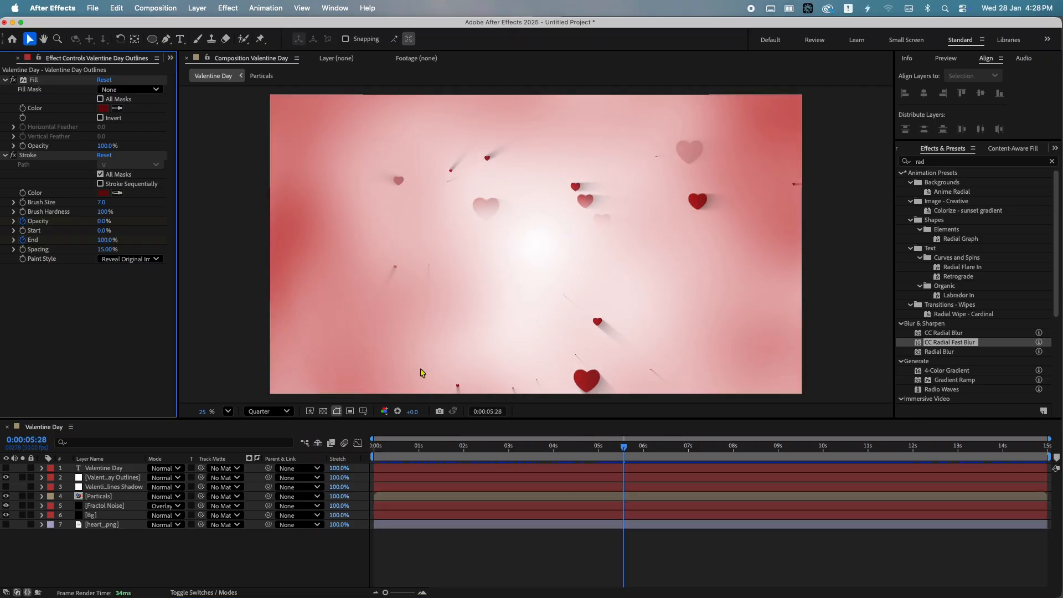
Turn on visibility of the Outlines Shadow layer and the Valentine Day text layer
{"action": "left_click", "coordinate": [442, 452]}
{"action": "mouse_move", "coordinate": [444, 453]}
{"action": "left_mouse_down"}
{"action": "mouse_move", "coordinate": [565, 452]}
{"action": "mouse_move", "coordinate": [543, 453]}
{"action": "left_mouse_up"}
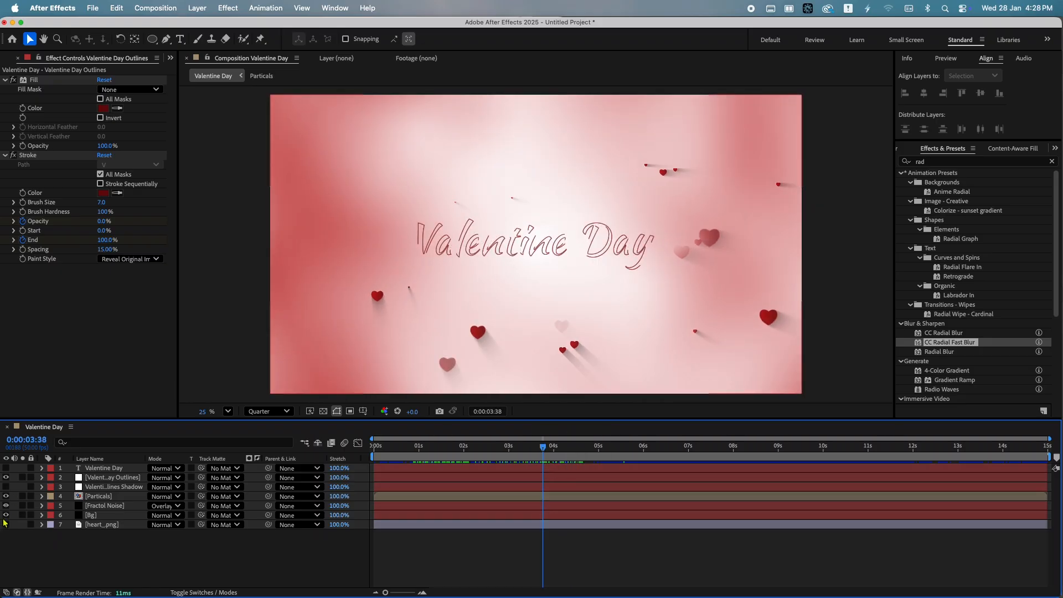
{"action": "left_click", "coordinate": [6, 487]}
{"action": "left_click", "coordinate": [7, 468]}
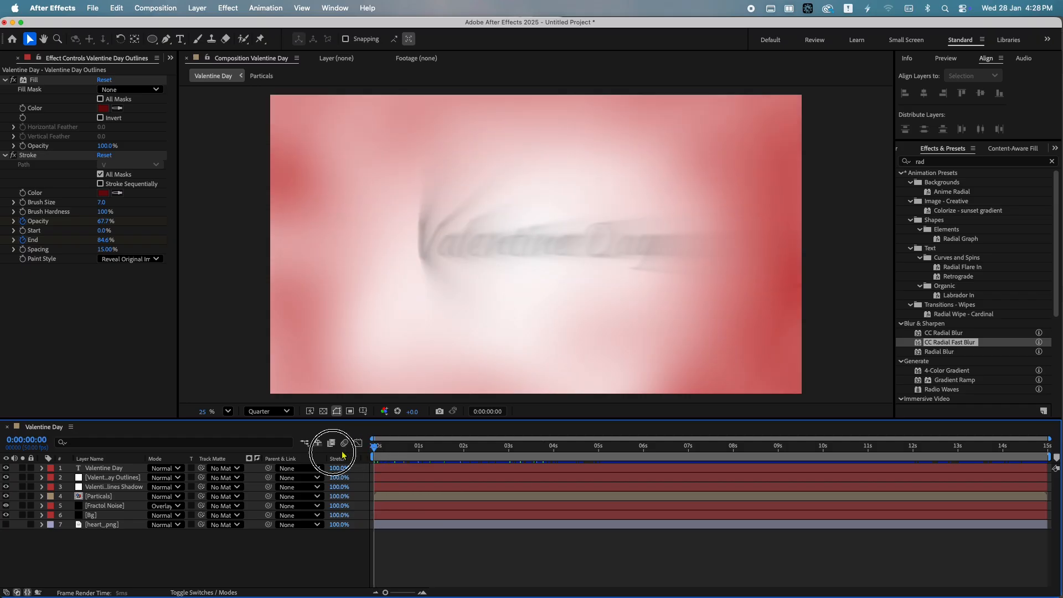
Apply Bevel Alpha to the Valentine Day text layer and set its Edge Thickness to 2.50
{"action": "left_click", "coordinate": [908, 161]}
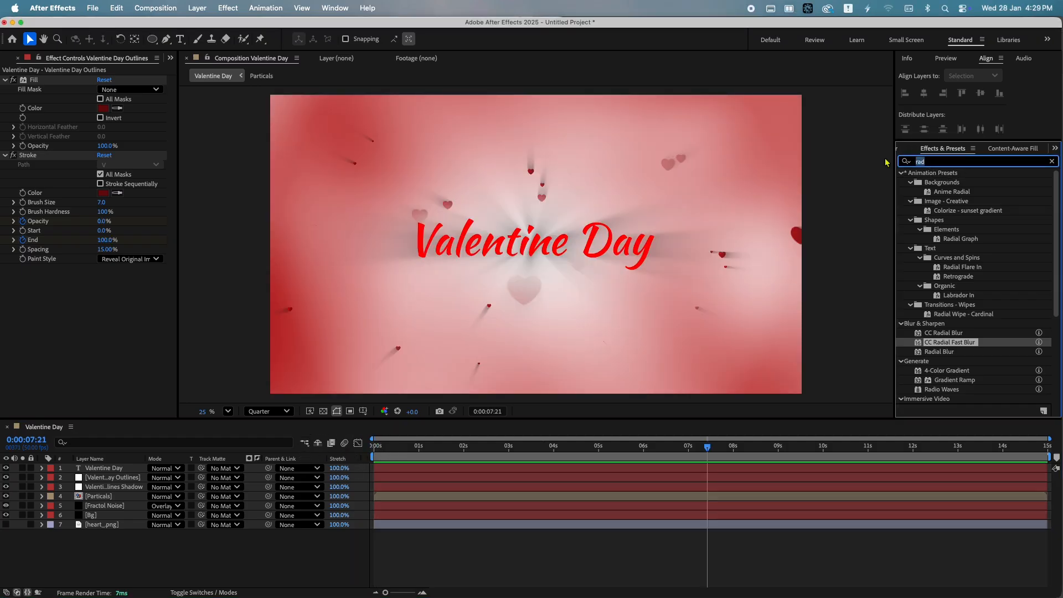
{"action": "type", "text": "bev"}
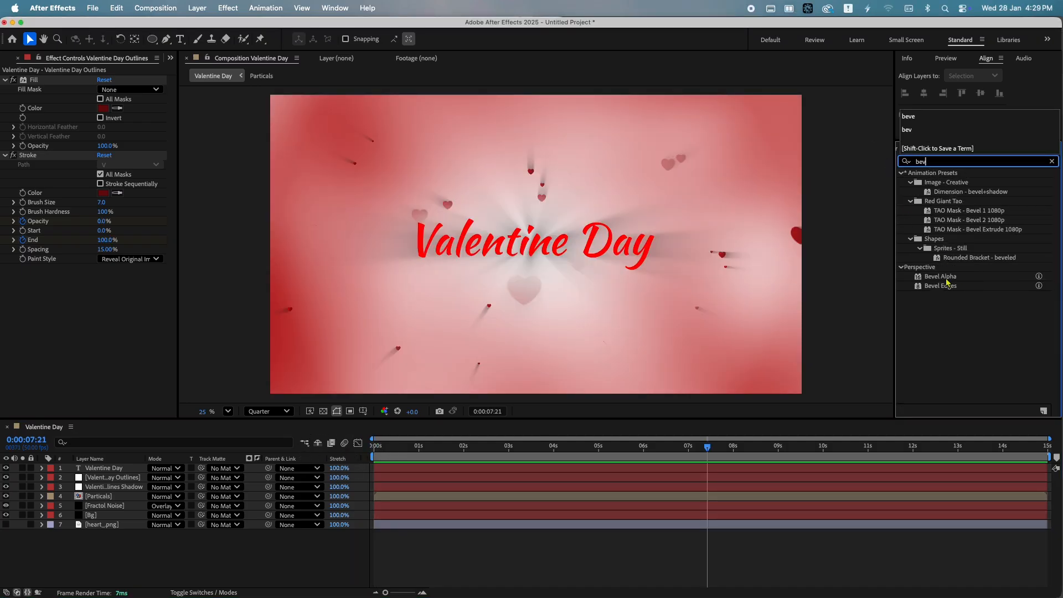
{"action": "left_click_drag", "start_coordinate": [946, 280], "coordinate": [143, 470]}
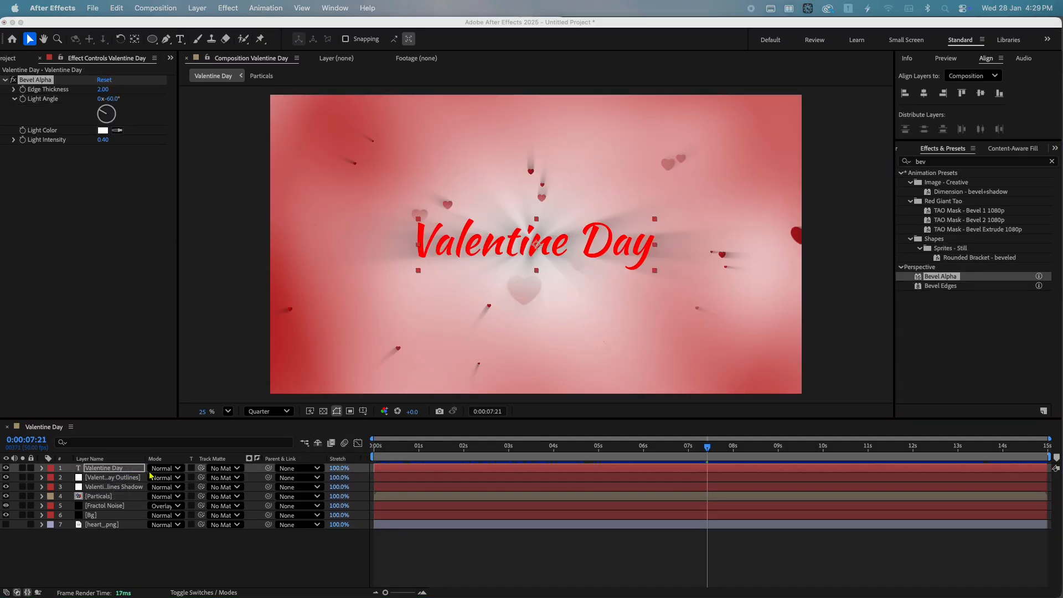
{"action": "left_click", "coordinate": [101, 91]}
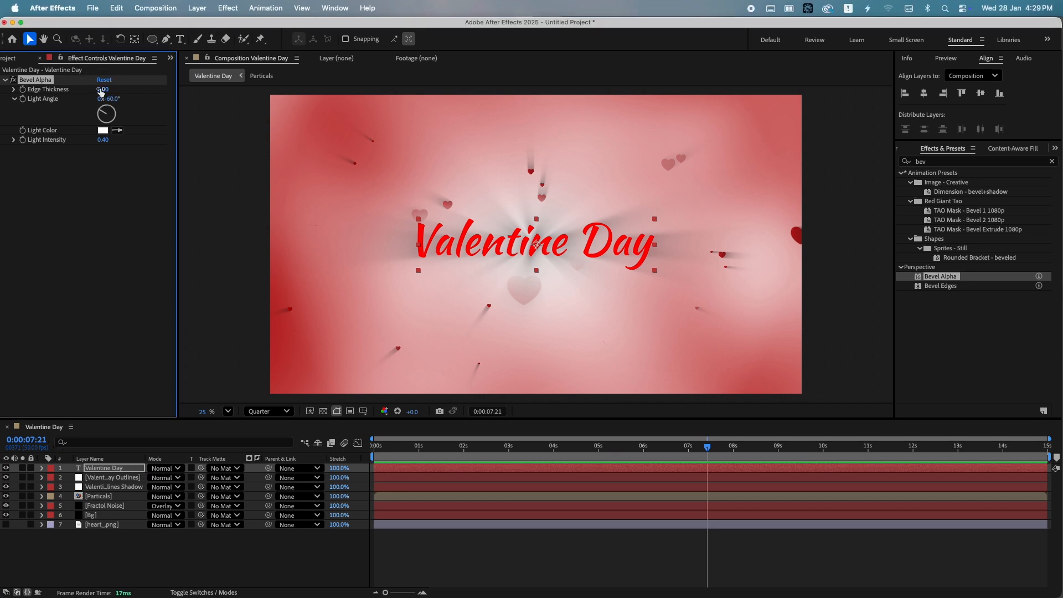
{"action": "left_click_drag", "start_coordinate": [101, 92], "coordinate": [88, 92]}
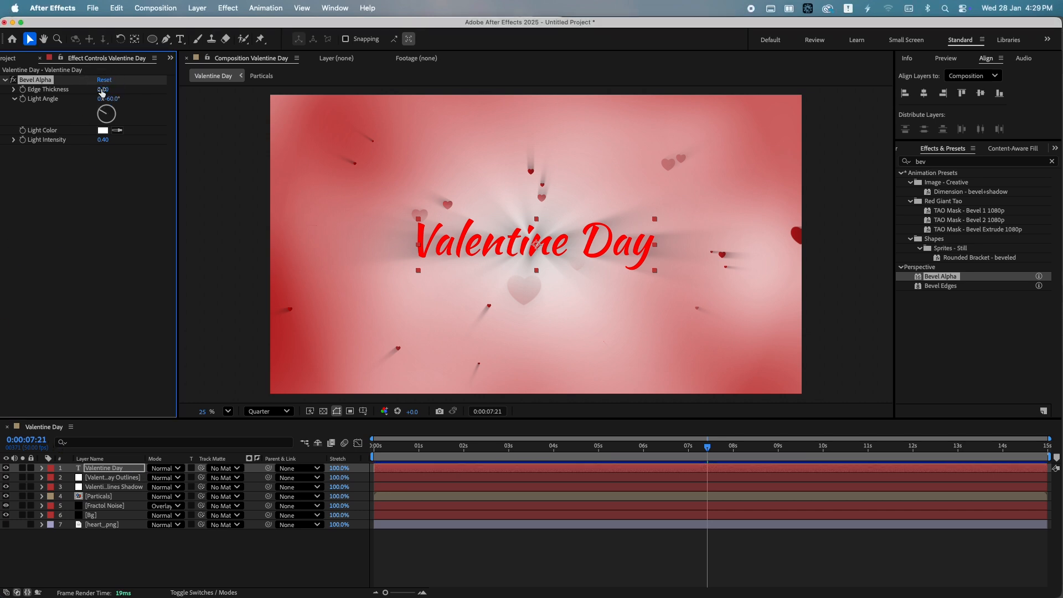
Apply the CC Light Sweep effect to the Valentine Day text layer
{"action": "key", "text": "space"}
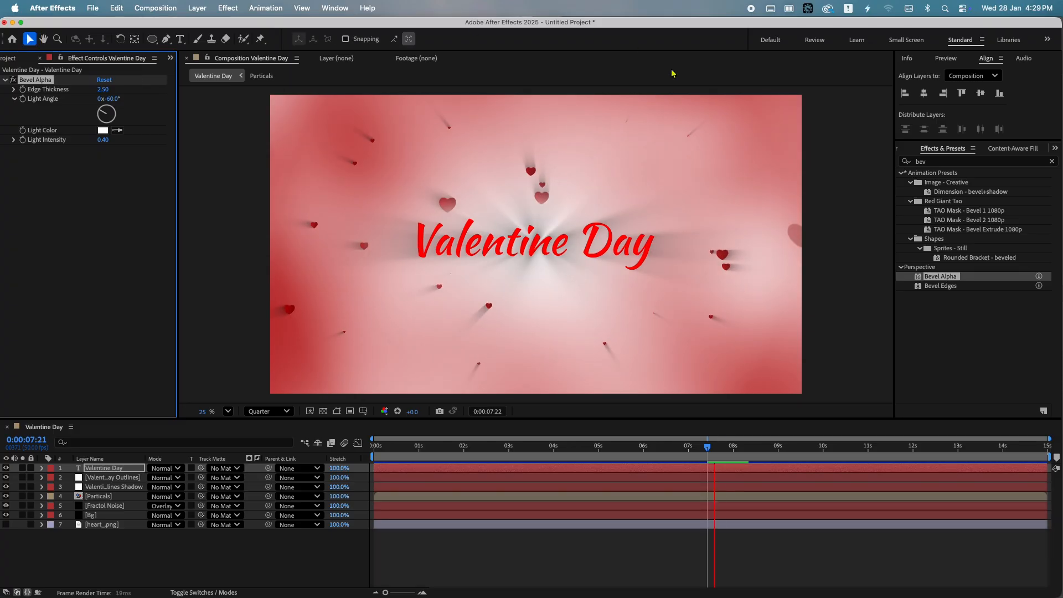
{"action": "key", "text": "space"}
{"action": "left_click_drag", "start_coordinate": [934, 162], "coordinate": [831, 161]}
{"action": "type", "text": "swee"}
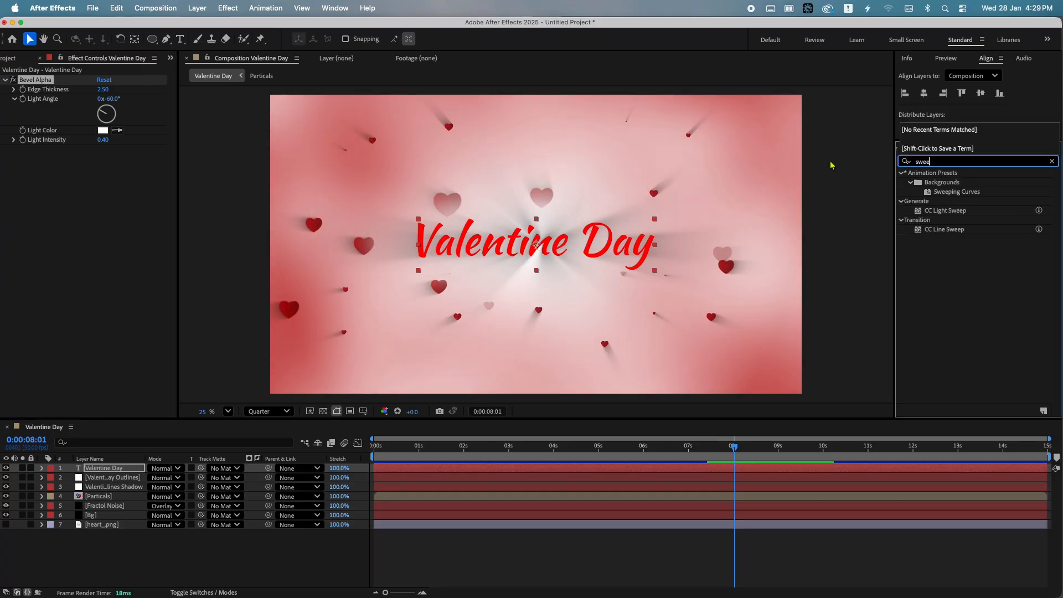
{"action": "left_click_drag", "start_coordinate": [948, 213], "coordinate": [581, 455]}
{"action": "left_click", "coordinate": [660, 455]}
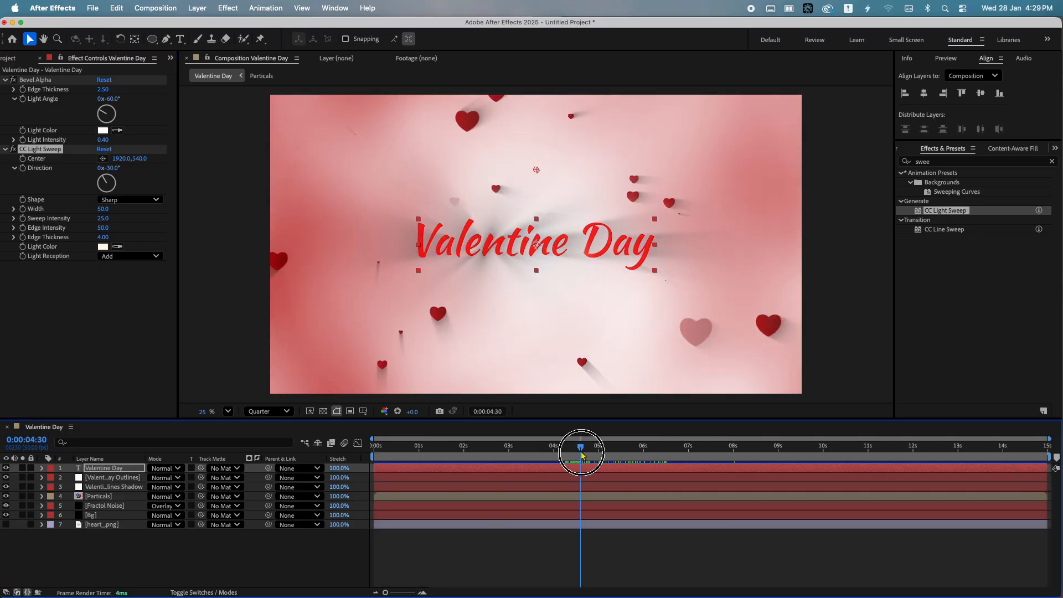
Raise the Bevel Alpha Edge Thickness to about 8.10 and Light Intensity to about 0.57
{"action": "left_click", "coordinate": [14, 82]}
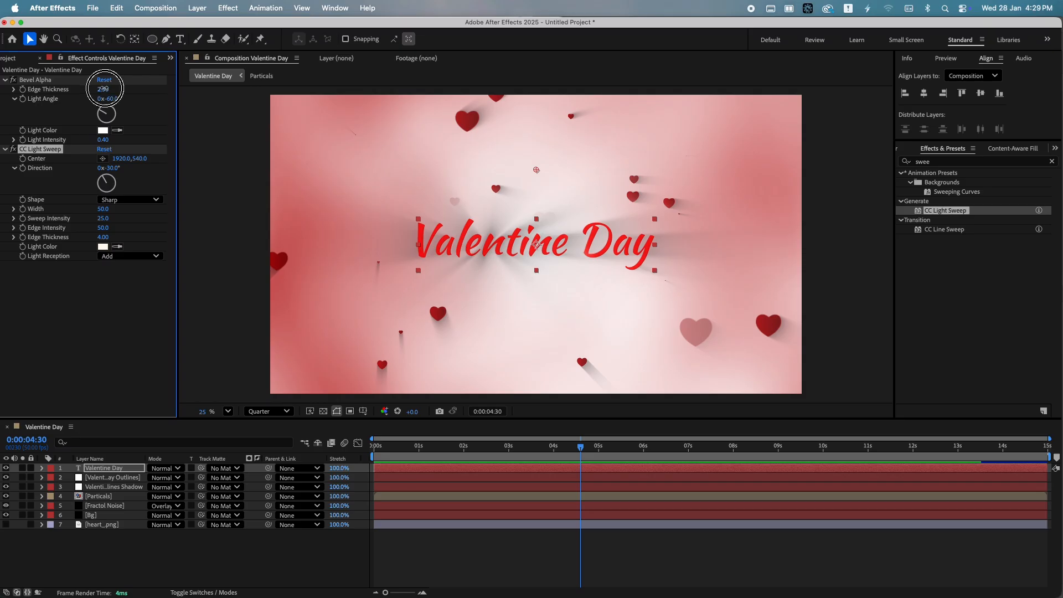
{"action": "left_click_drag", "start_coordinate": [104, 88], "coordinate": [140, 86]}
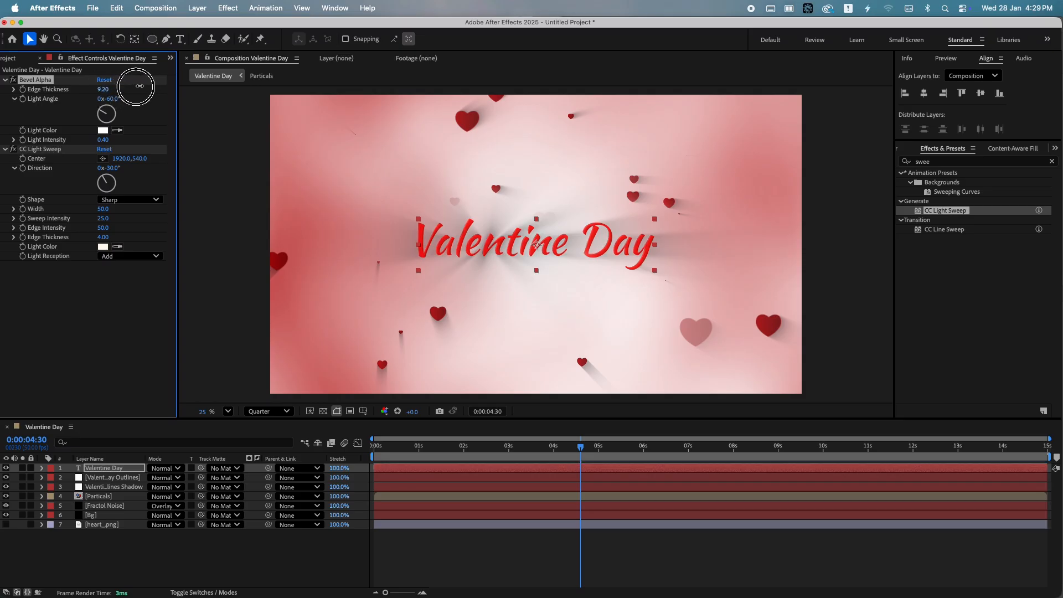
{"action": "left_click_drag", "start_coordinate": [107, 136], "coordinate": [108, 134]}
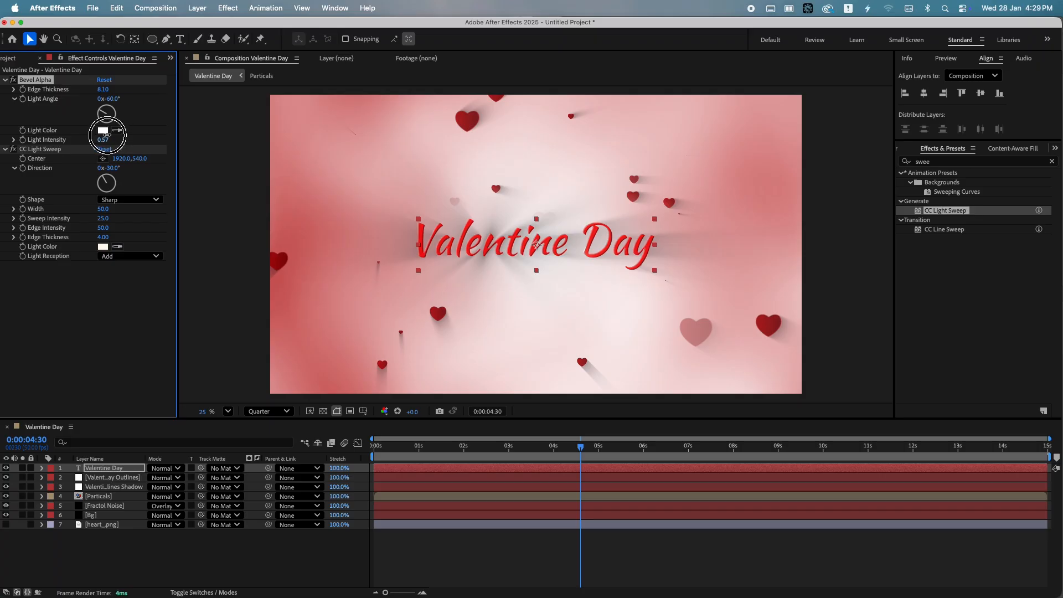
Configure CC Light Sweep: center at the title's lower edge, Direction about 82°, Width 33, Sweep Intensity 45, Edge Intensity 74, Edge Thickness 5.70
{"action": "left_click", "coordinate": [113, 167]}
{"action": "type", "text": "9"}
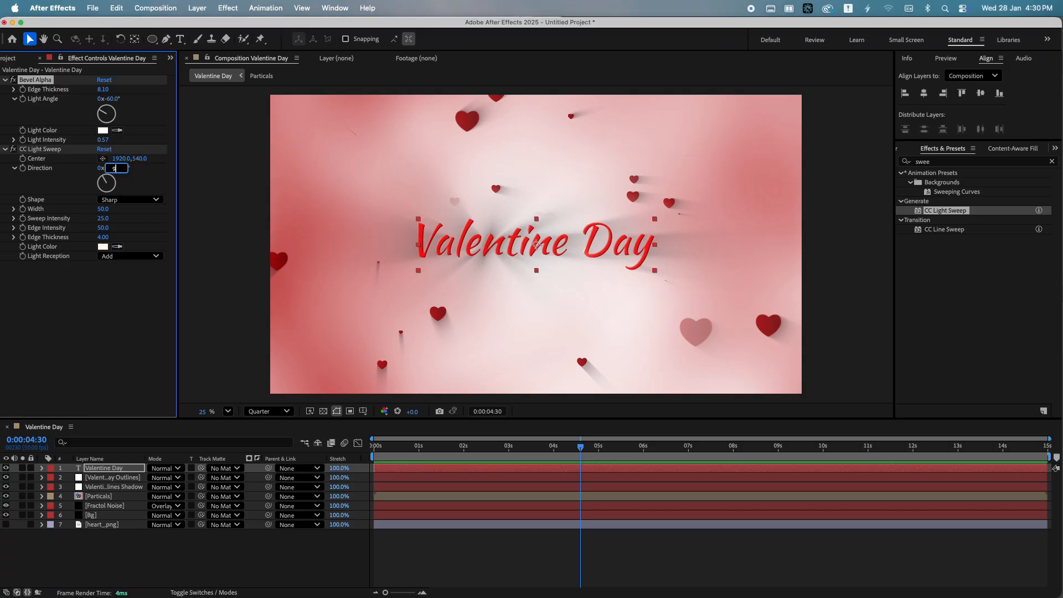
{"action": "type", "text": "0"}
{"action": "key", "text": "Return"}
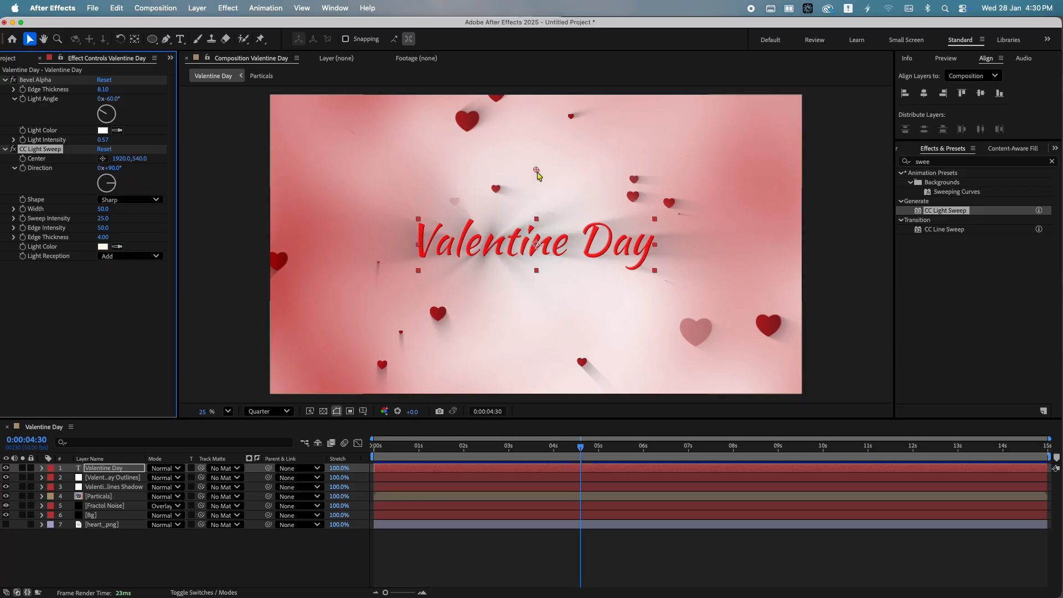
{"action": "left_click_drag", "start_coordinate": [537, 173], "coordinate": [529, 246]}
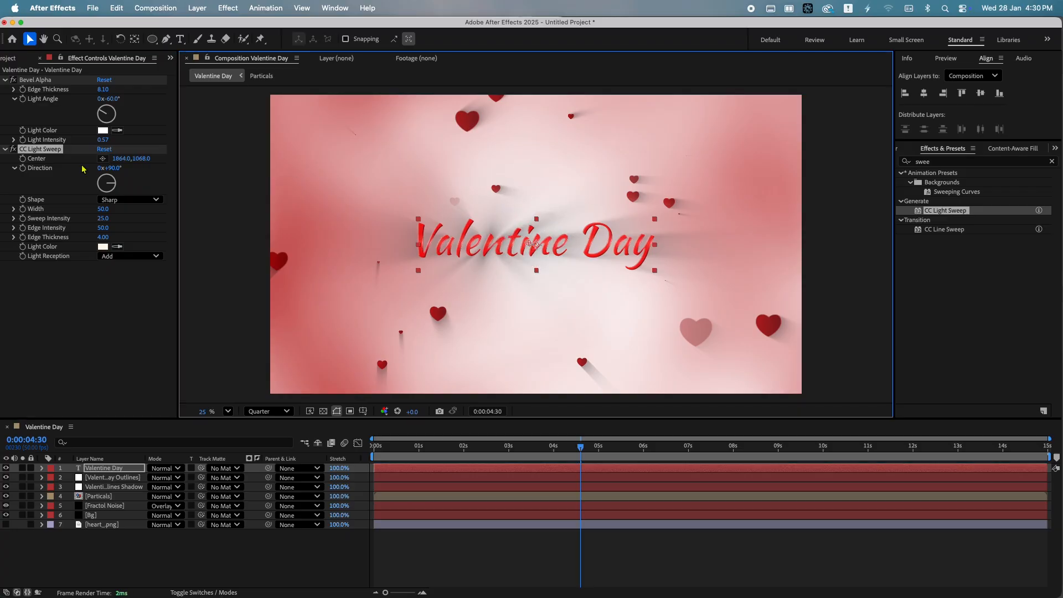
{"action": "left_click_drag", "start_coordinate": [111, 173], "coordinate": [111, 169]}
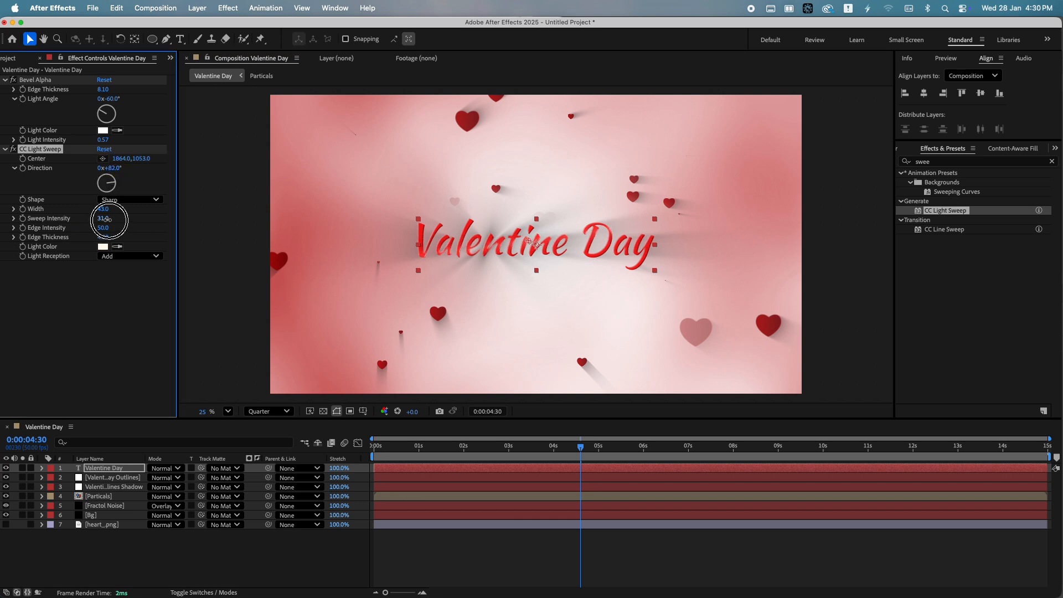
{"action": "mouse_move", "coordinate": [107, 219]}
{"action": "left_mouse_down"}
{"action": "mouse_move", "coordinate": [118, 234]}
{"action": "mouse_move", "coordinate": [112, 210]}
{"action": "mouse_move", "coordinate": [100, 211]}
{"action": "left_mouse_up"}
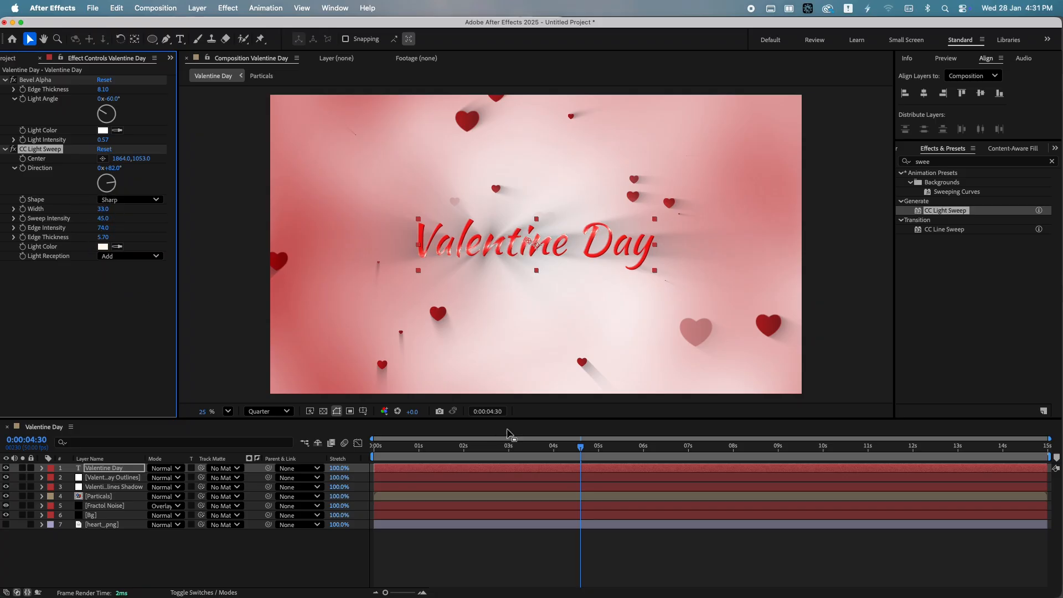
Animate the light sweep Center on the text layer from 1864,763 at 5 seconds to 1864,1393 at about 9.5 seconds
{"action": "mouse_move", "coordinate": [550, 448]}
{"action": "left_mouse_down"}
{"action": "mouse_move", "coordinate": [470, 450]}
{"action": "mouse_move", "coordinate": [584, 469]}
{"action": "mouse_move", "coordinate": [509, 471]}
{"action": "mouse_move", "coordinate": [585, 476]}
{"action": "left_mouse_up"}
{"action": "left_click", "coordinate": [505, 478]}
{"action": "key", "text": "u"}
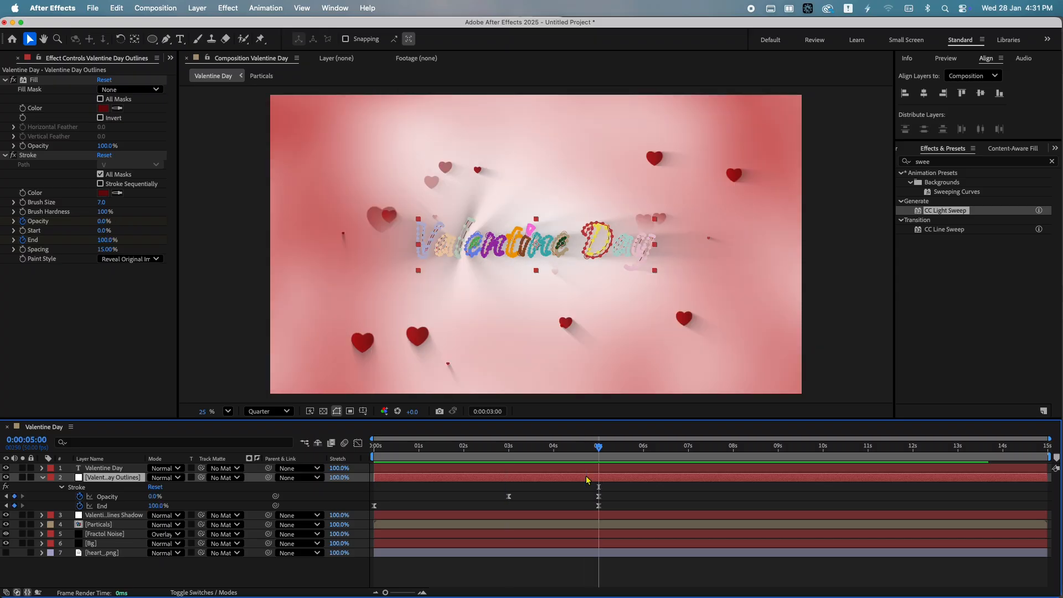
{"action": "left_click", "coordinate": [101, 333]}
{"action": "left_click", "coordinate": [105, 468]}
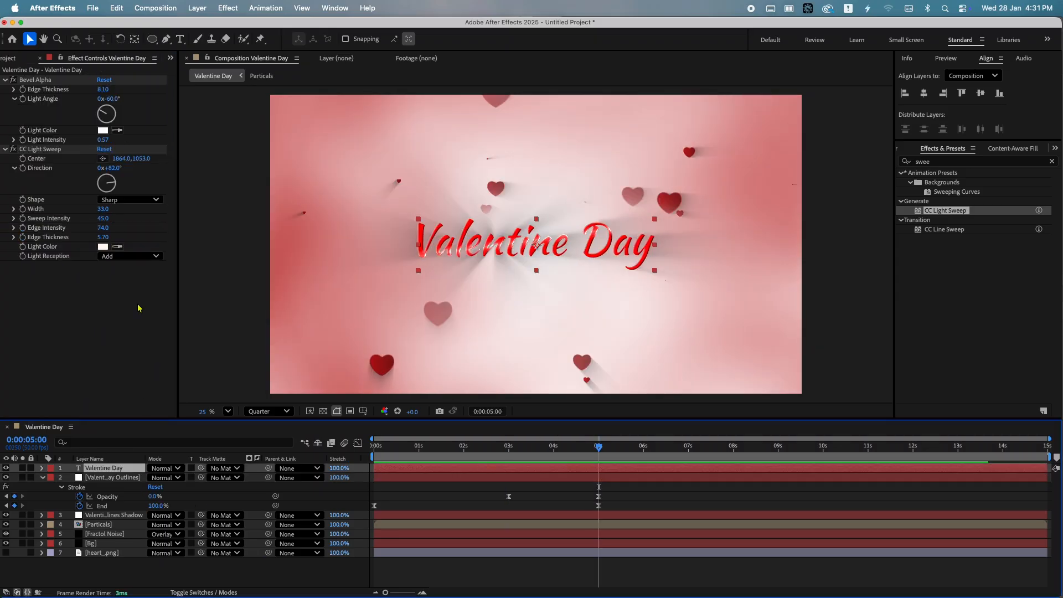
{"action": "left_click_drag", "start_coordinate": [147, 160], "coordinate": [6, 166]}
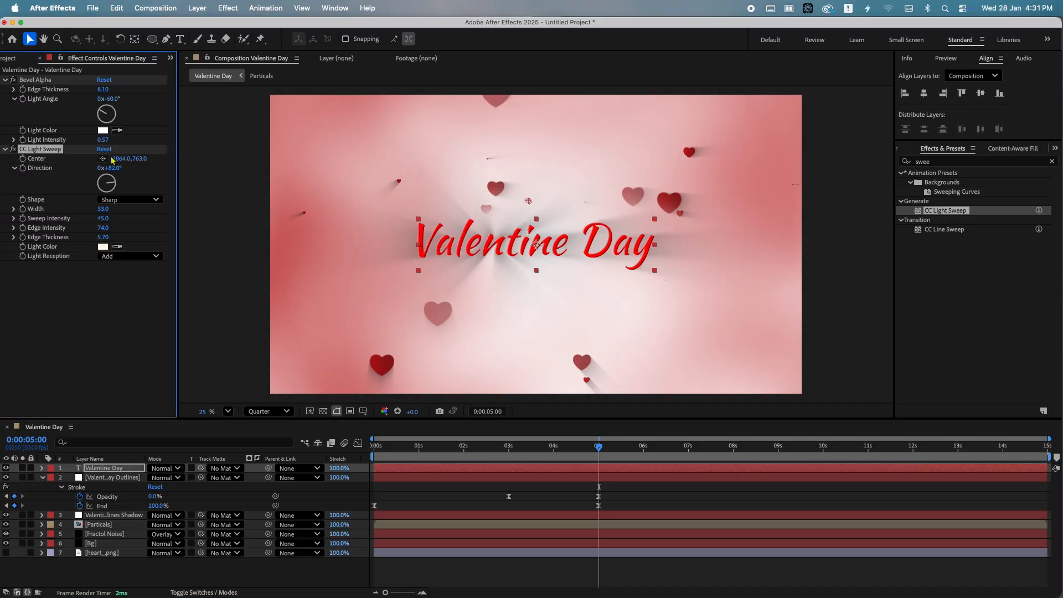
{"action": "mouse_move", "coordinate": [600, 470]}
{"action": "left_mouse_down"}
{"action": "mouse_move", "coordinate": [759, 464]}
{"action": "mouse_move", "coordinate": [823, 482]}
{"action": "left_mouse_up"}
{"action": "left_click_drag", "start_coordinate": [139, 159], "coordinate": [166, 160]}
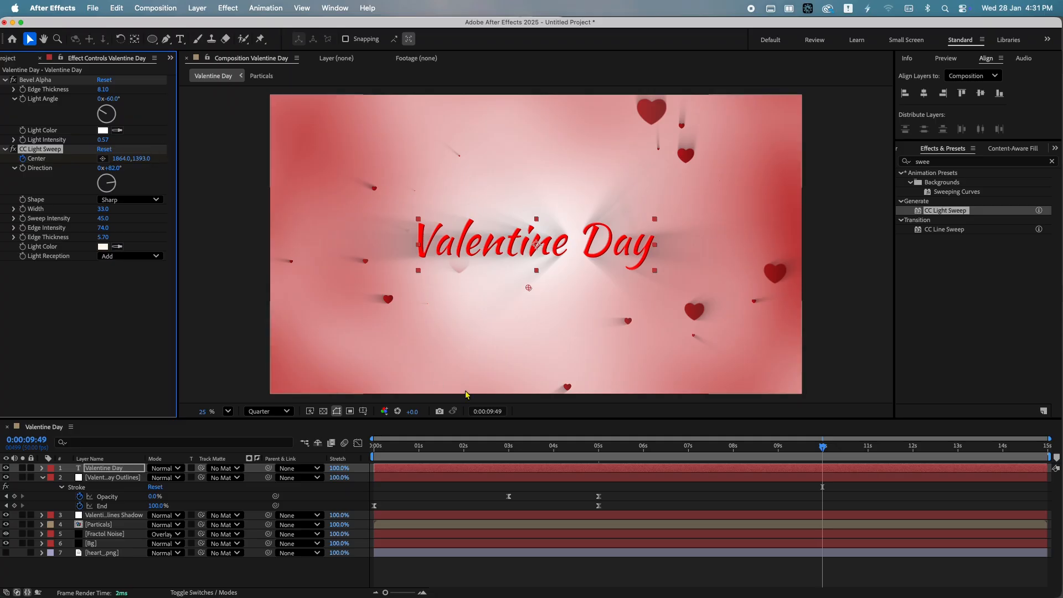
Apply easy ease to the light sweep Center keyframes and preview the animation
{"action": "key", "text": "u"}
{"action": "left_click_drag", "start_coordinate": [842, 480], "coordinate": [581, 491]}
{"action": "key", "text": "F9"}
{"action": "left_click_drag", "start_coordinate": [624, 446], "coordinate": [581, 447]}
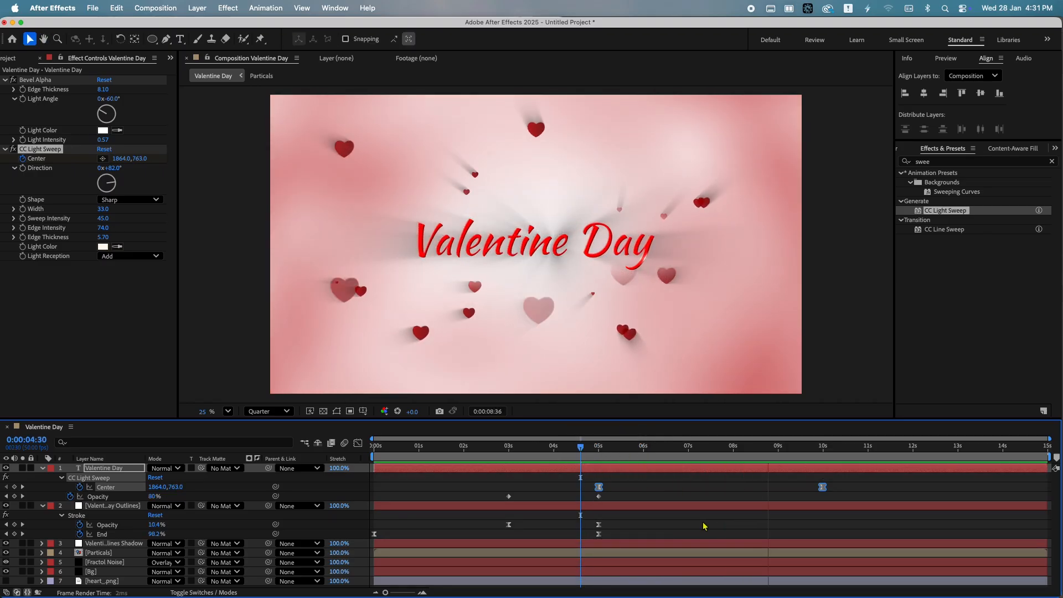
{"action": "key", "text": "space"}
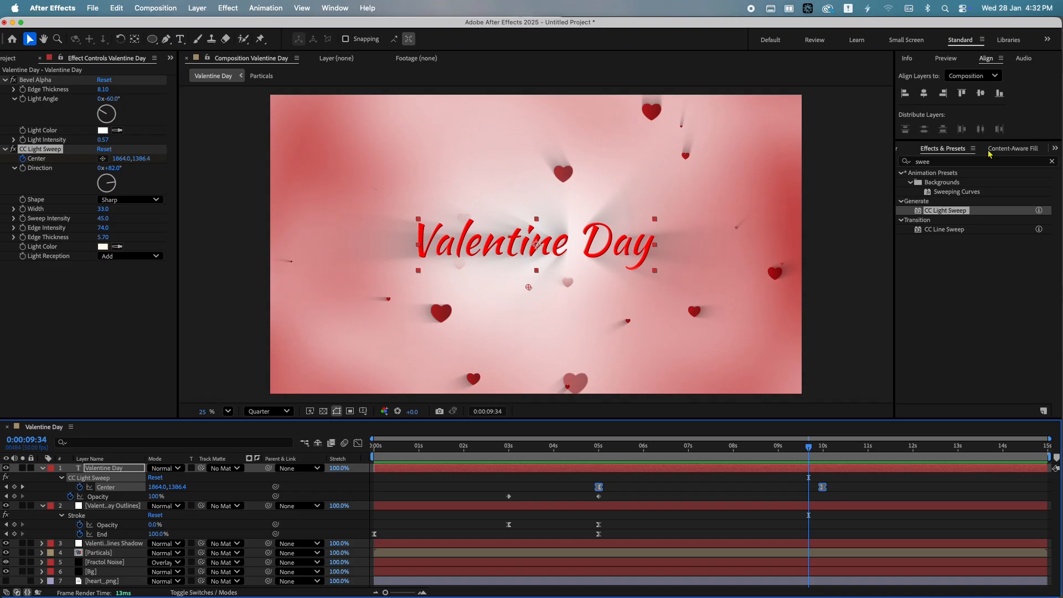
Change the Valentine Day title's fill color to dark red B10000
{"action": "scroll", "coordinate": [990, 152], "scroll_direction": "up", "scroll_amount": 2}
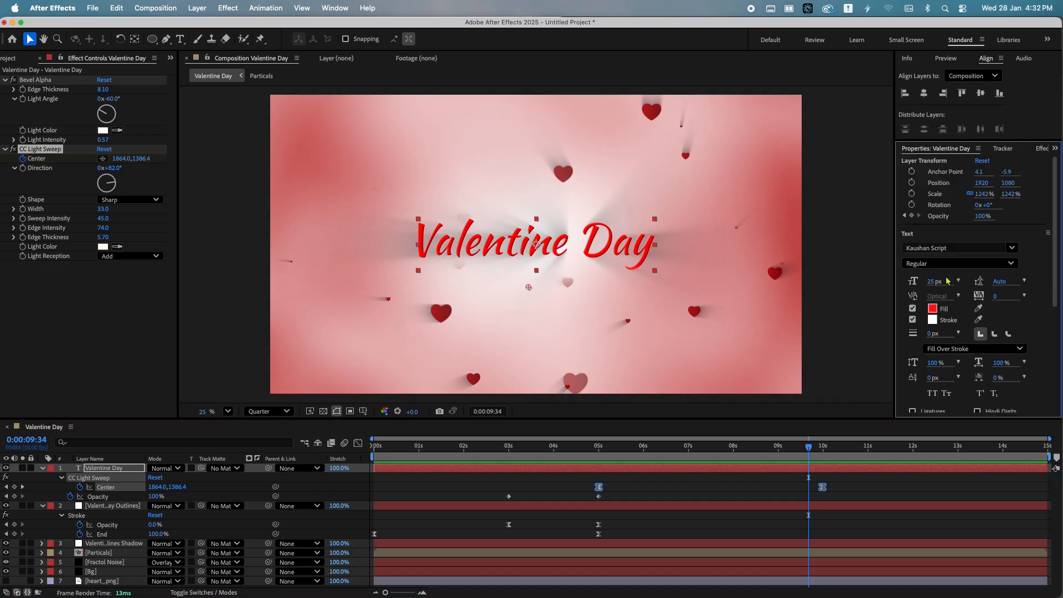
{"action": "left_click", "coordinate": [932, 308]}
{"action": "left_click_drag", "start_coordinate": [569, 228], "coordinate": [757, 333]}
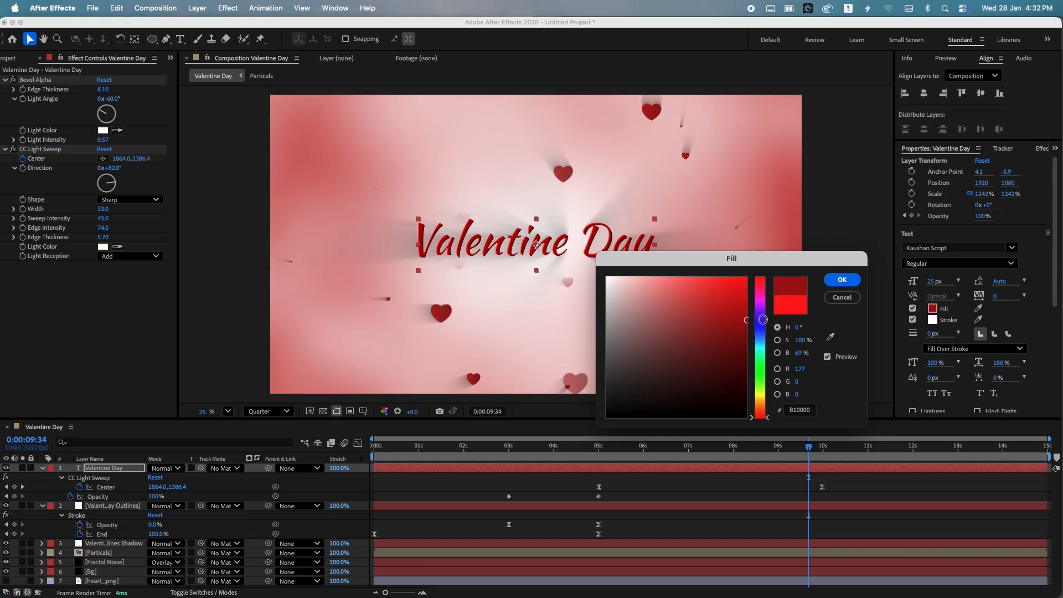
{"action": "key", "text": "Return"}
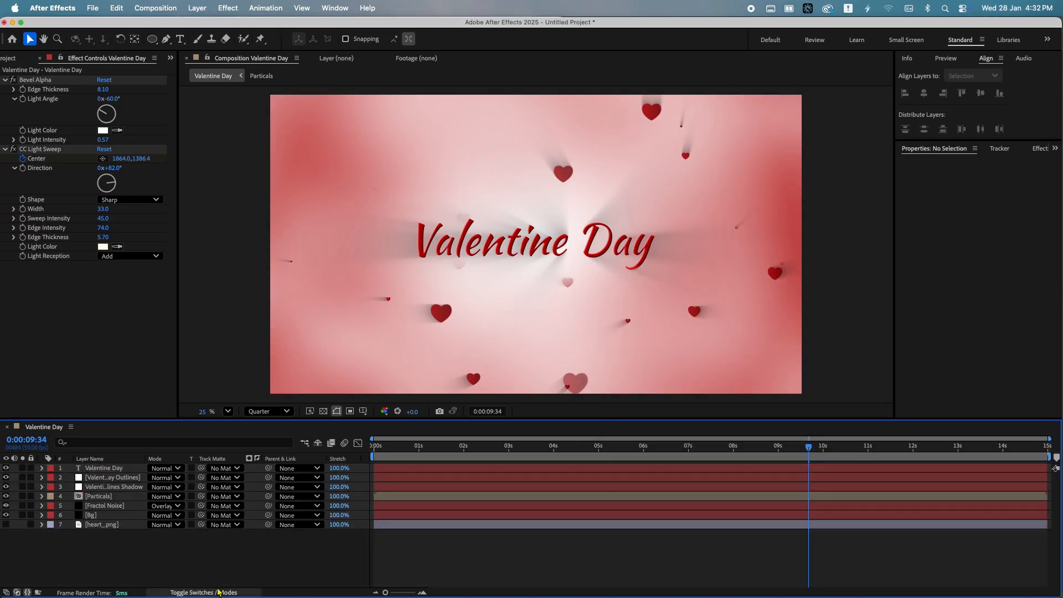
Turn on the 3D layer switch for all layers in the composition
{"action": "left_click", "coordinate": [218, 592]}
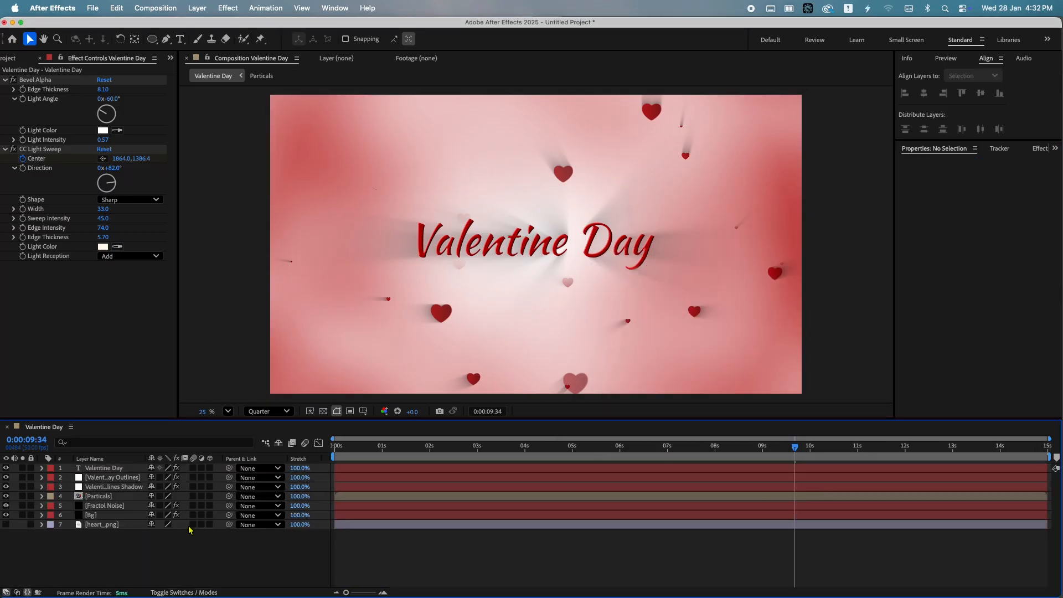
{"action": "left_click_drag", "start_coordinate": [210, 468], "coordinate": [210, 525]}
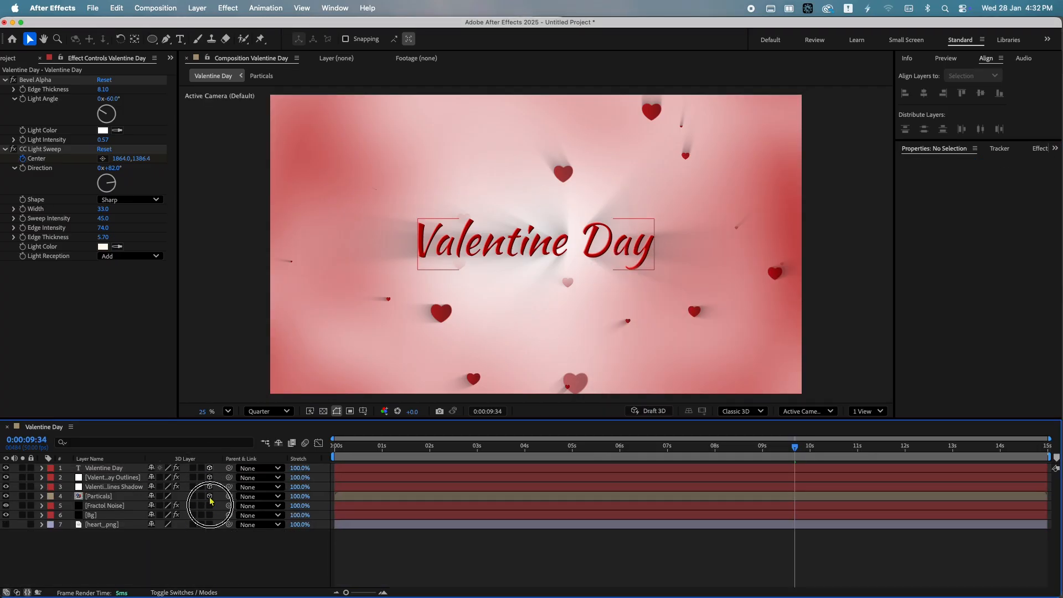
Add a new two-node camera using the 35mm preset with Enable Depth of Field turned off
{"action": "right_click", "coordinate": [201, 554]}
{"action": "left_click", "coordinate": [219, 441]}
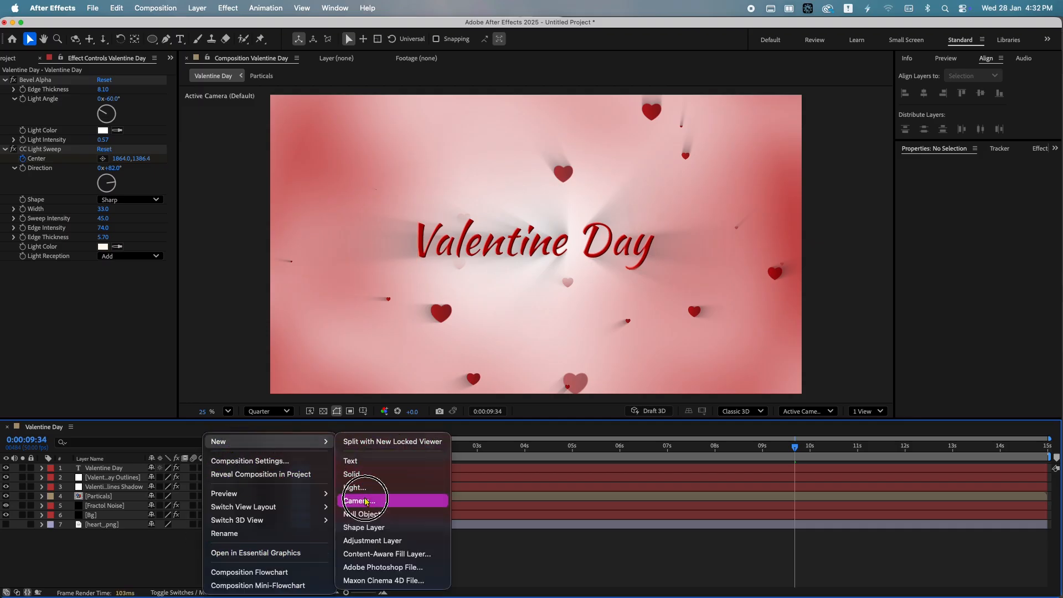
{"action": "left_click", "coordinate": [365, 501]}
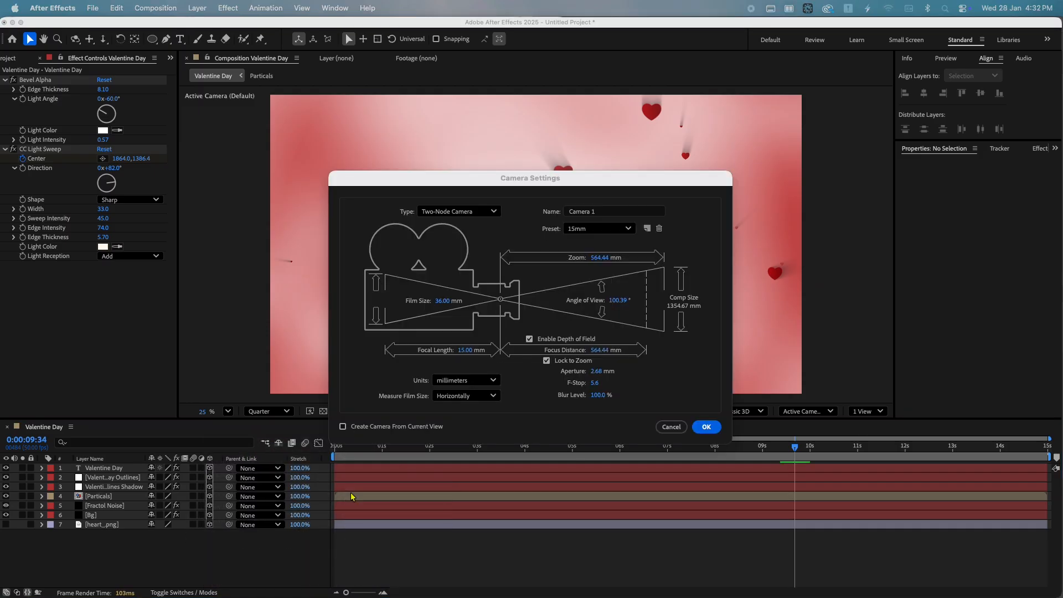
{"action": "left_click", "coordinate": [555, 340]}
{"action": "left_click", "coordinate": [598, 229]}
{"action": "left_click", "coordinate": [598, 318]}
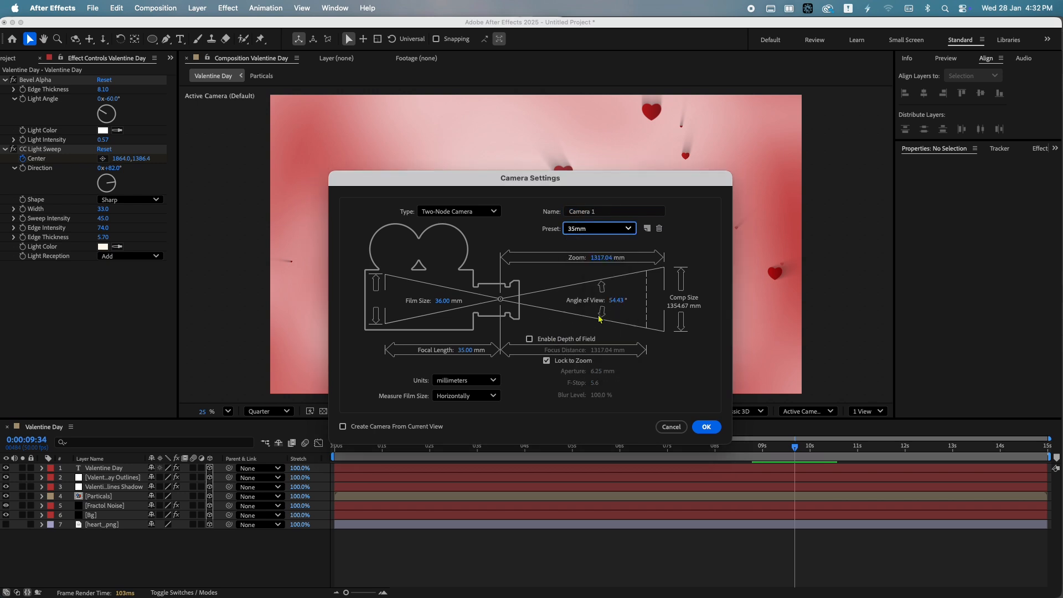
{"action": "key", "text": "Return"}
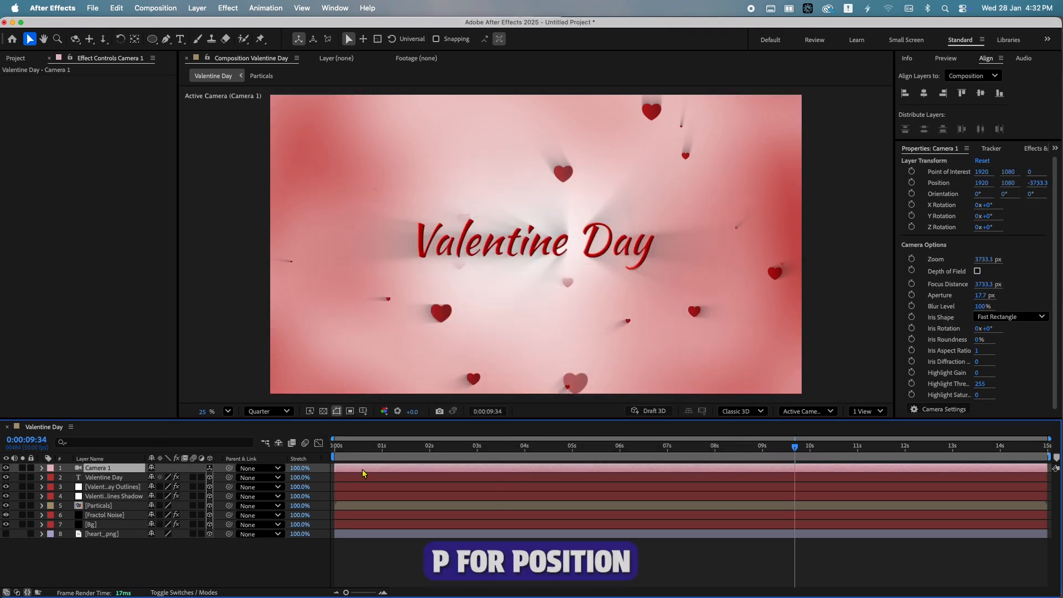
Keyframe the camera position at the start, set its Z to -3473.3 at the end, and apply easy ease
{"action": "key", "text": "p"}
{"action": "key", "text": "Home"}
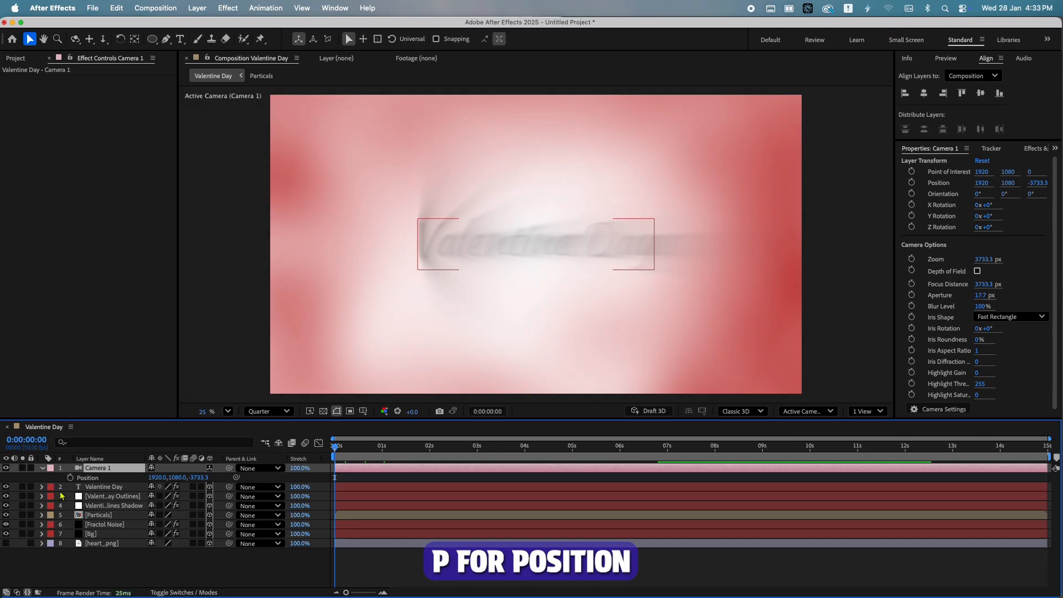
{"action": "left_click", "coordinate": [70, 477]}
{"action": "key", "text": "End"}
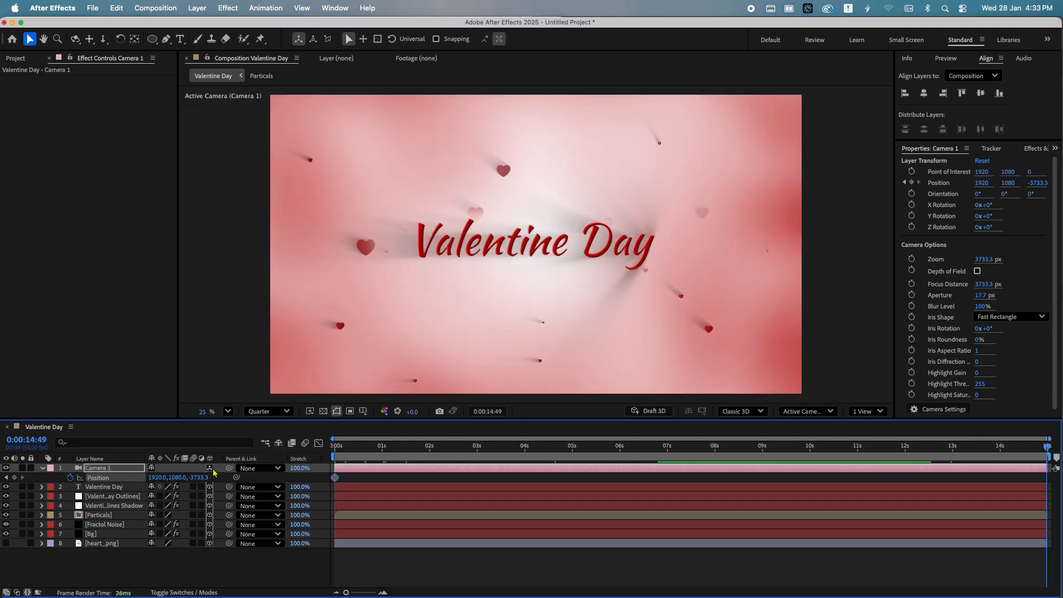
{"action": "left_click_drag", "start_coordinate": [205, 477], "coordinate": [272, 482]}
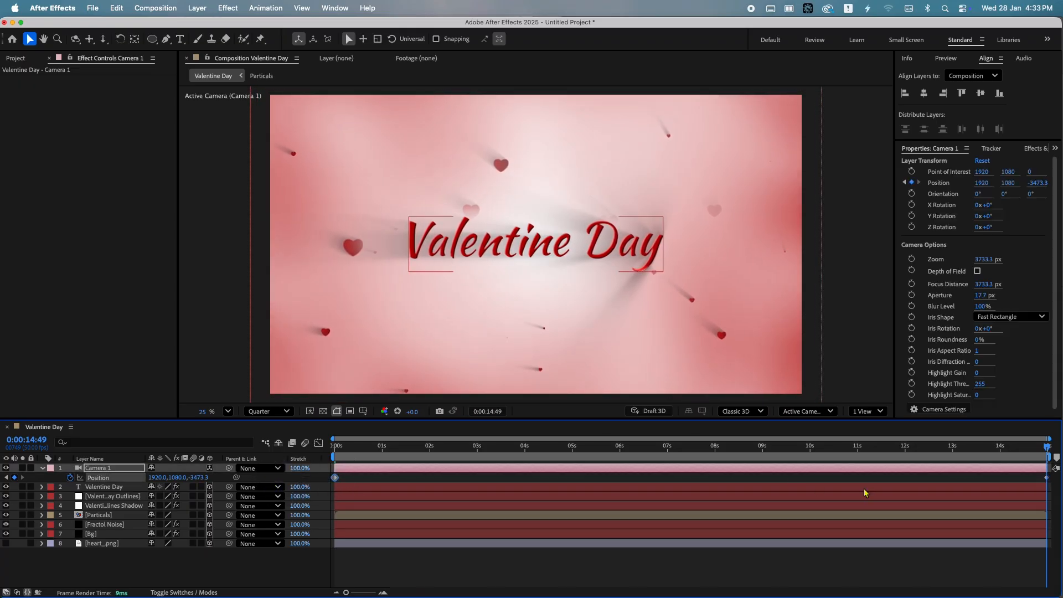
{"action": "key", "text": "F9"}
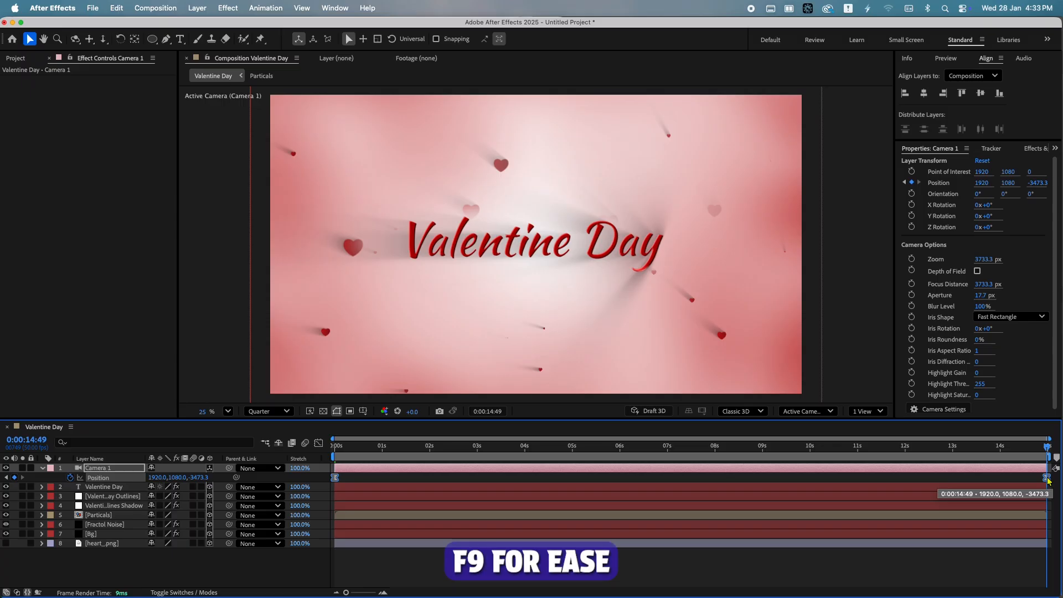
Return to the start and adjust the viewer's preview resolution to review the camera move
{"action": "left_click", "coordinate": [462, 451]}
{"action": "key", "text": "Home"}
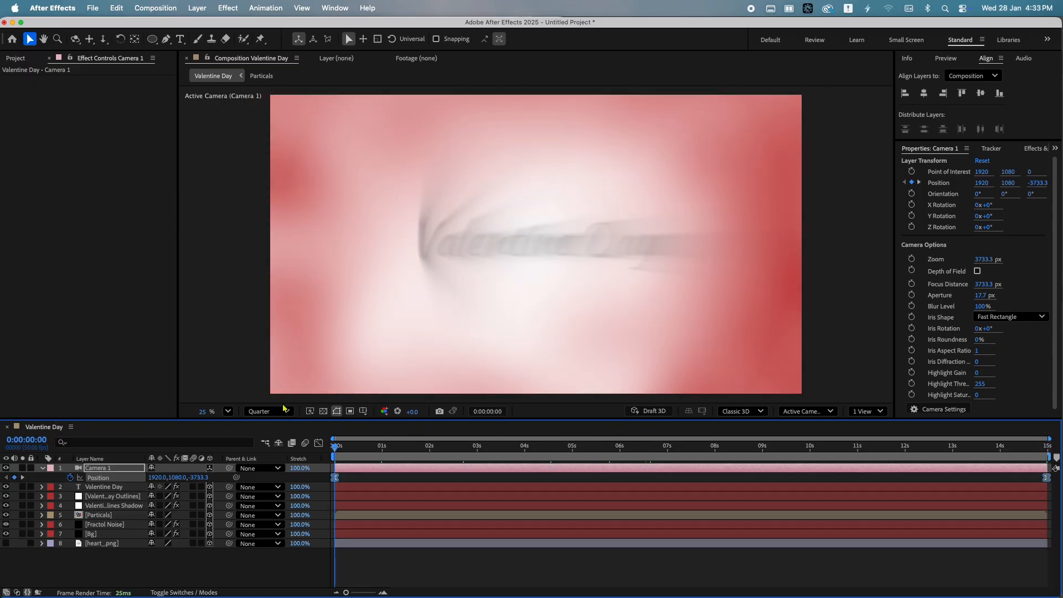
{"action": "left_click", "coordinate": [283, 411]}
{"action": "left_click", "coordinate": [275, 446]}
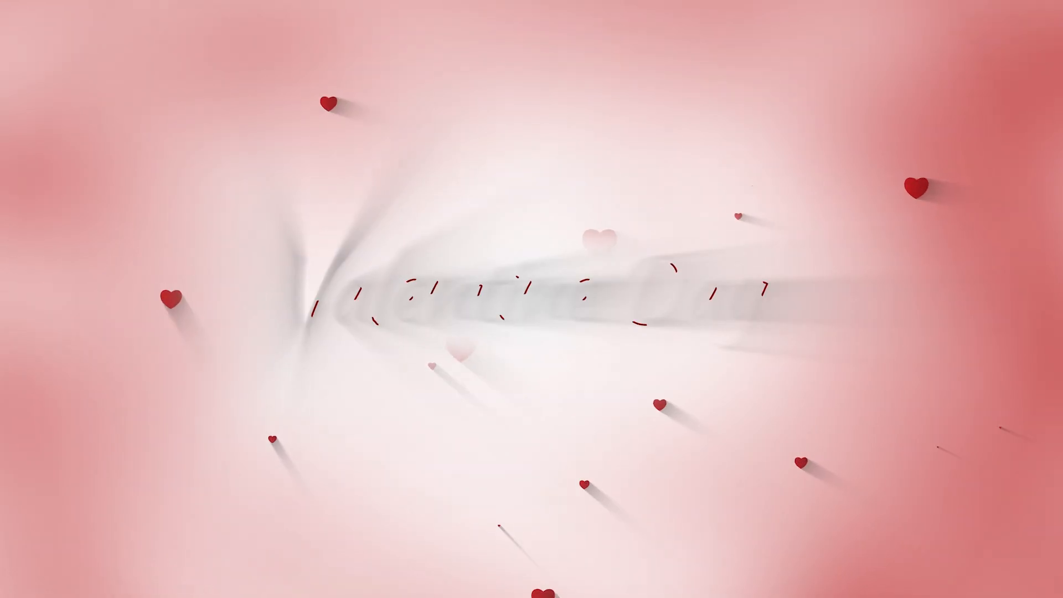